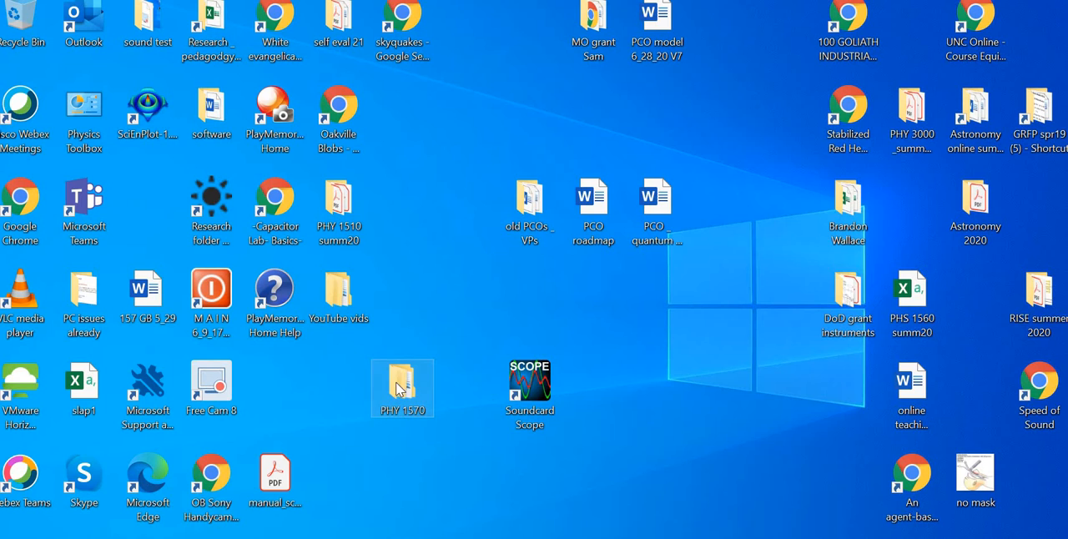
# Step: Open the workbook "speed of sound pulse _data template finished" from the M1 _Speed of Sound folder inside PHY 1570 and maximize it
pyautogui.doubleClick(399, 389)
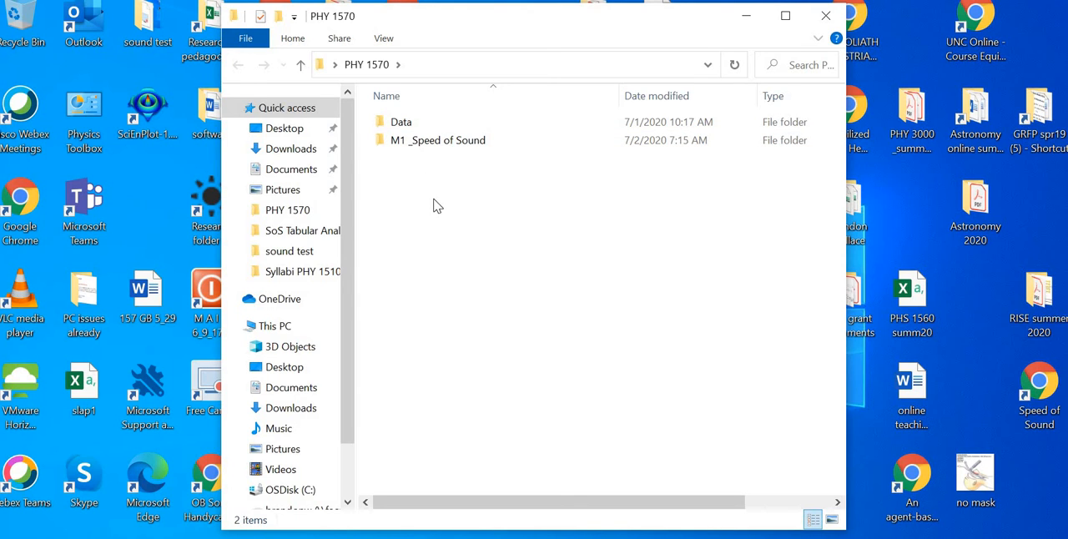
pyautogui.doubleClick(419, 144)
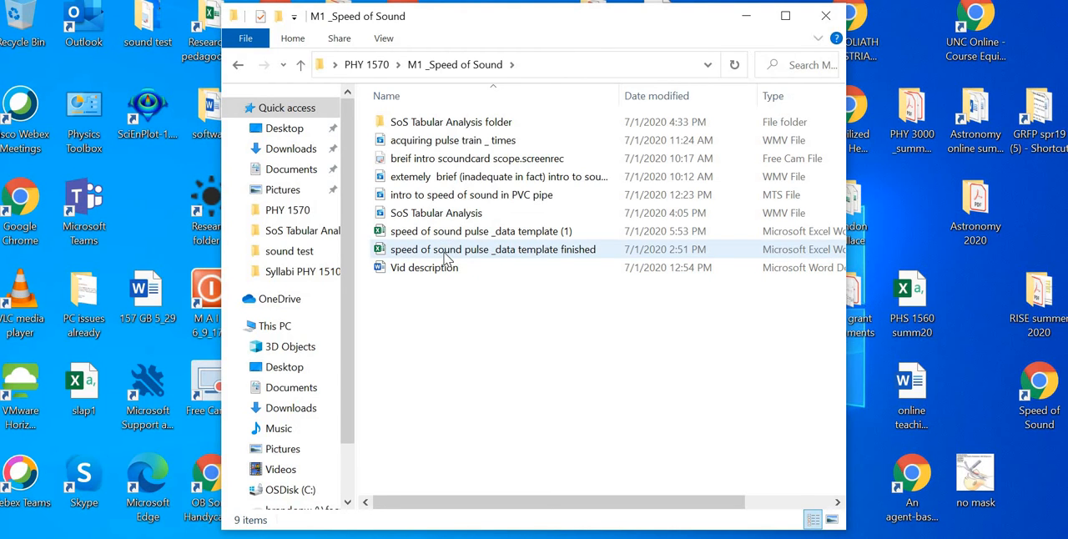
pyautogui.doubleClick(445, 253)
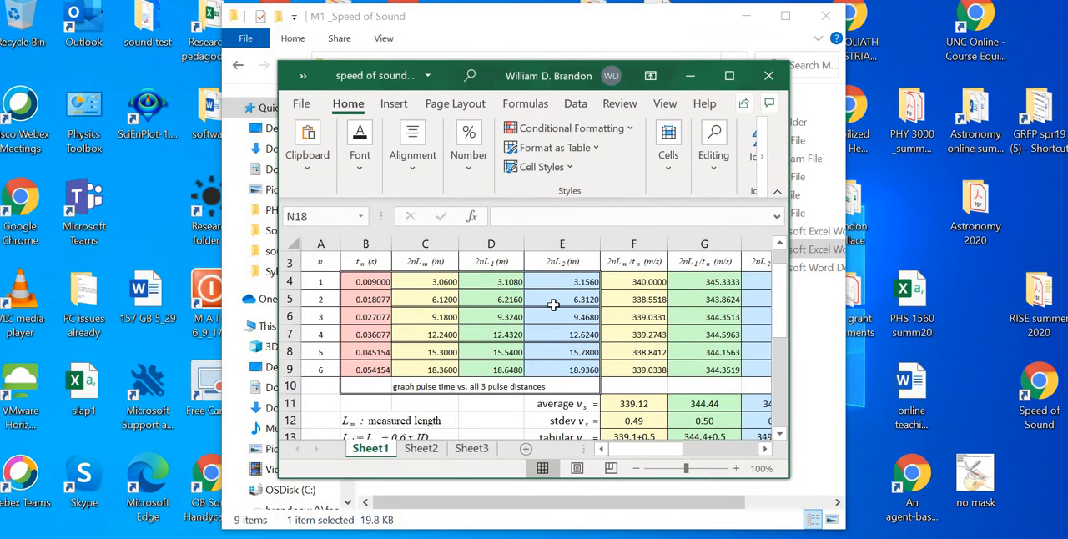
pyautogui.click(729, 75)
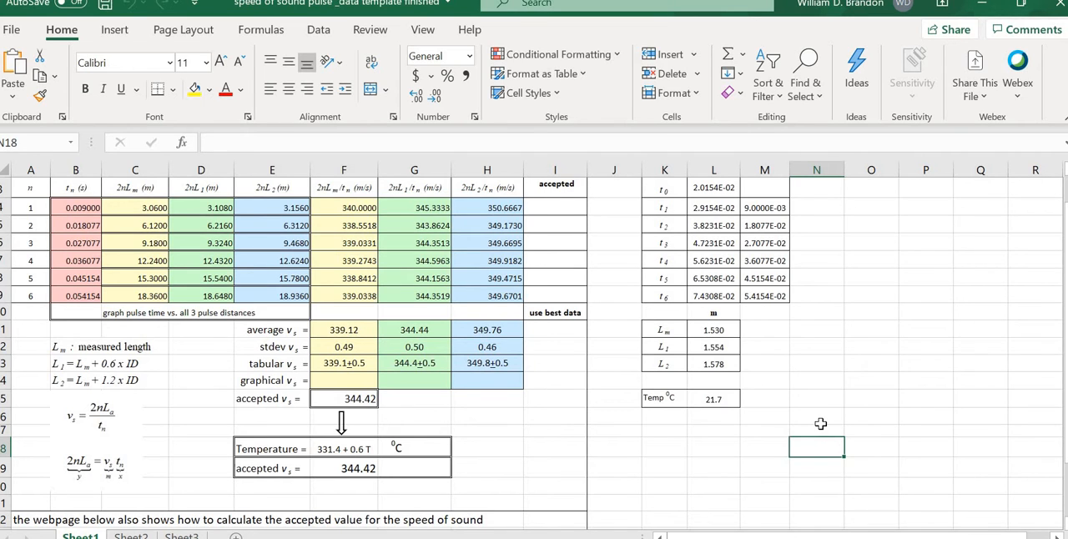
# Step: View the border formatting options for the pipe length cells K11:L13 without applying any change
pyautogui.click(834, 352)
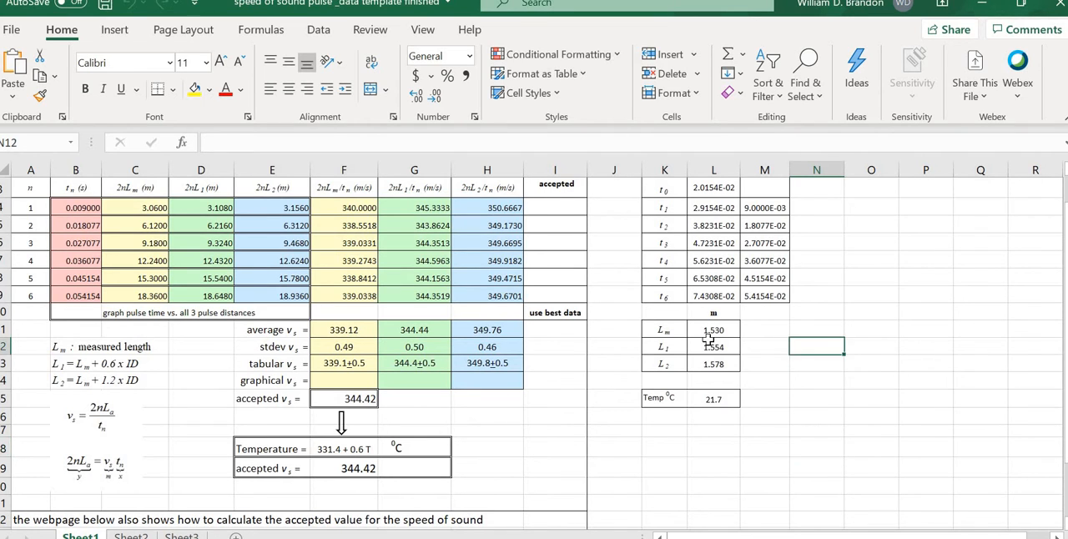
pyautogui.moveTo(667, 333); pyautogui.dragTo(706, 356)
pyautogui.click(707, 362)
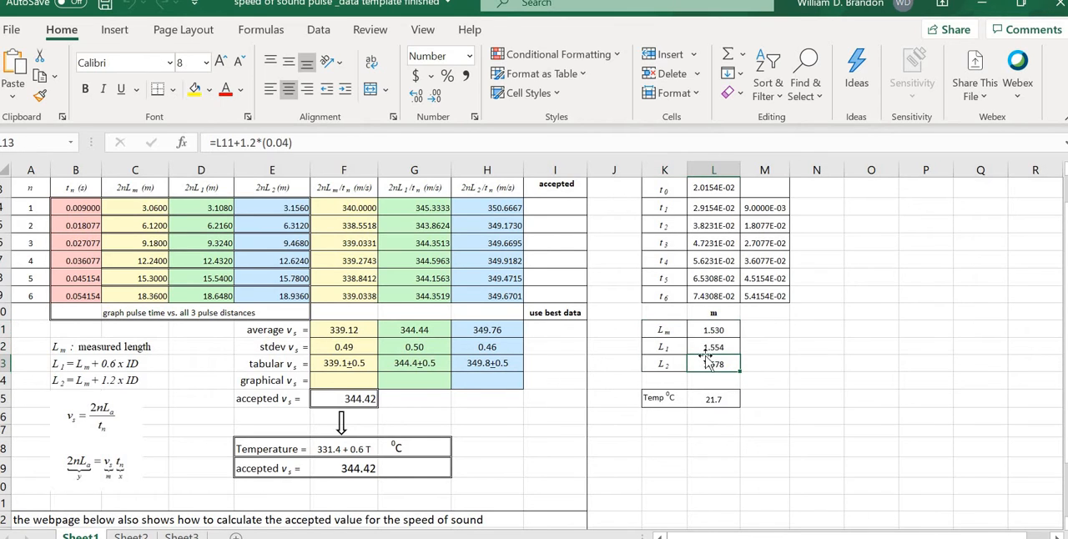
pyautogui.moveTo(667, 331); pyautogui.dragTo(702, 361)
pyautogui.rightClick(702, 360)
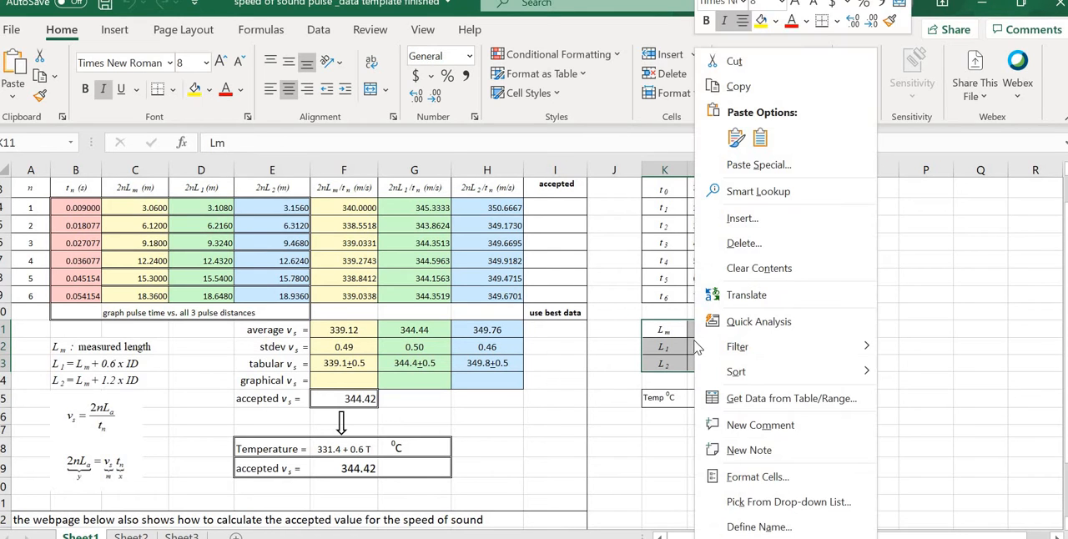
pyautogui.click(754, 478)
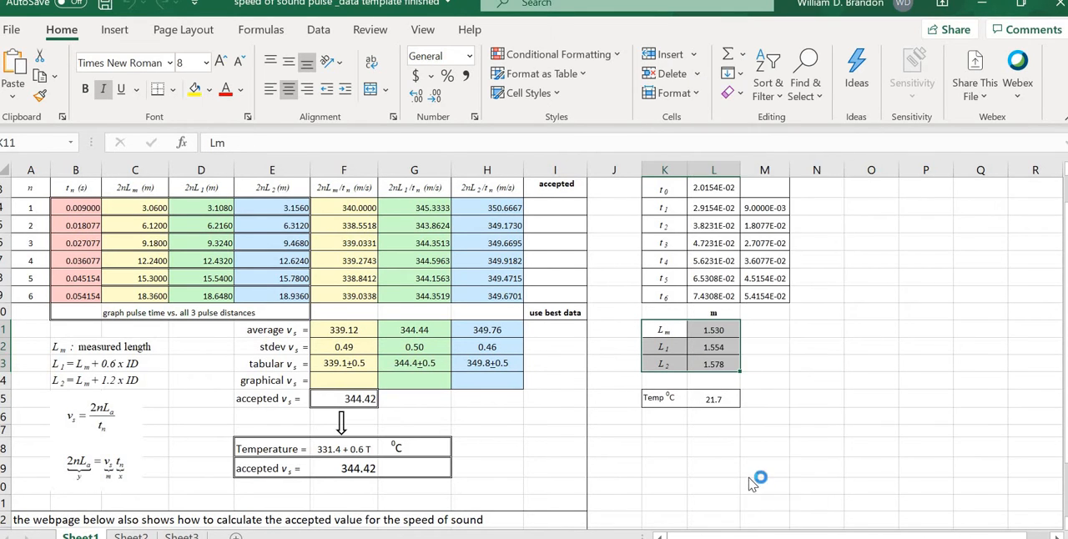
pyautogui.click(723, 167)
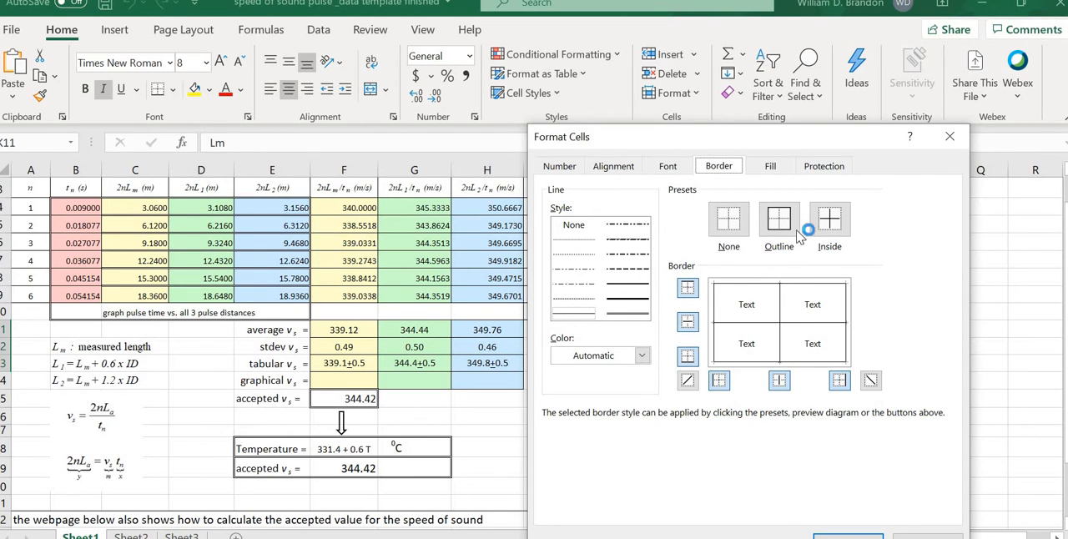
pyautogui.press('Escape')
pyautogui.click(816, 406)
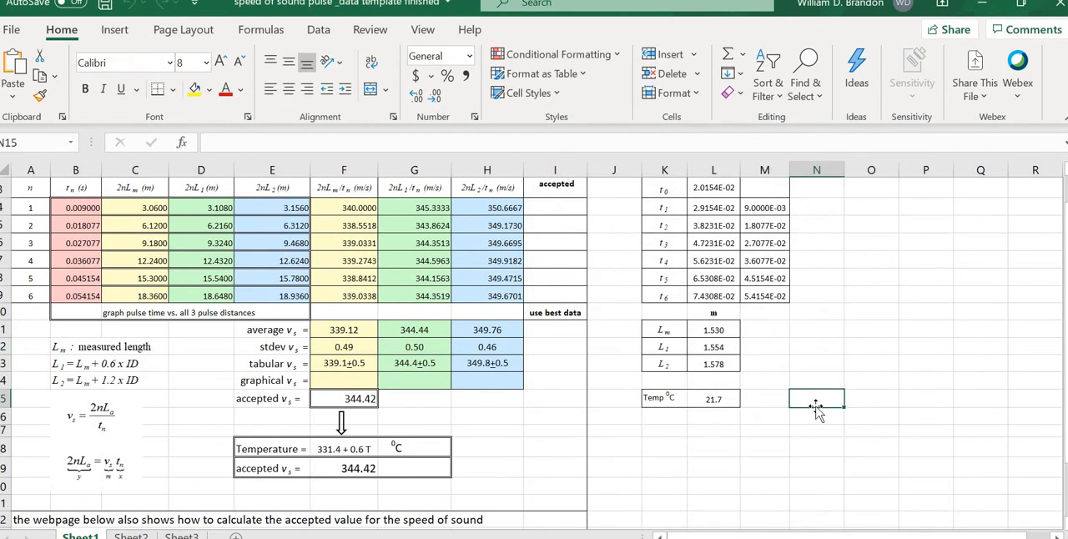
pyautogui.click(809, 445)
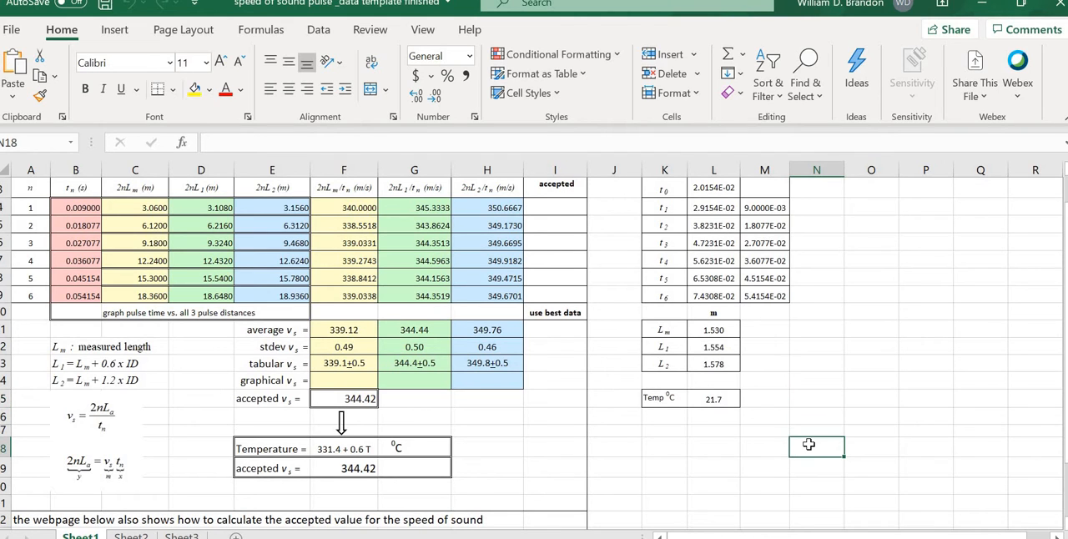
pyautogui.click(719, 461)
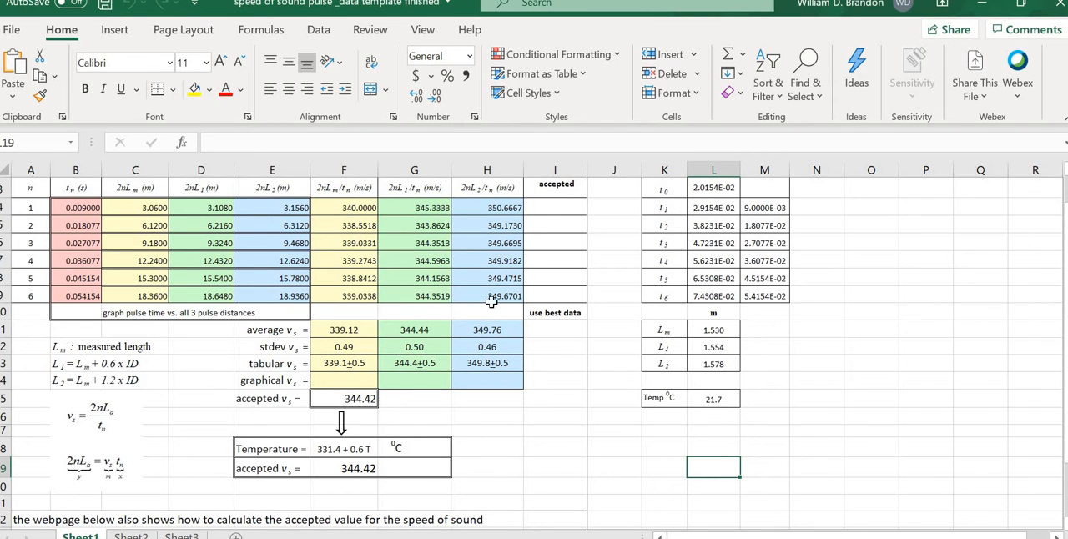
pyautogui.click(873, 331)
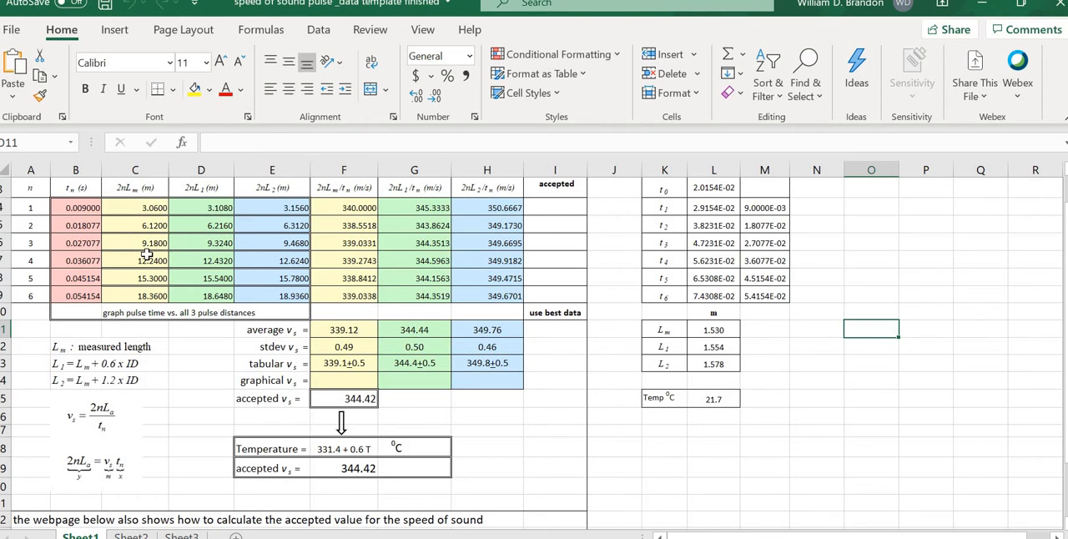
pyautogui.click(794, 451)
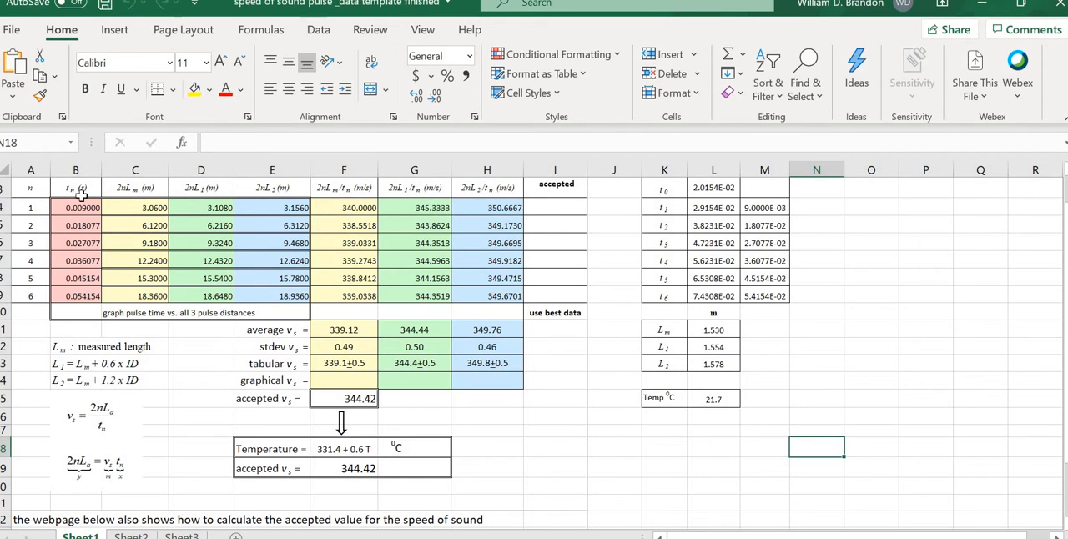
# Step: Insert a markers-only scatter chart from B3:E9, plotting the three pulse distances against pulse time
pyautogui.moveTo(76, 189); pyautogui.dragTo(267, 295)
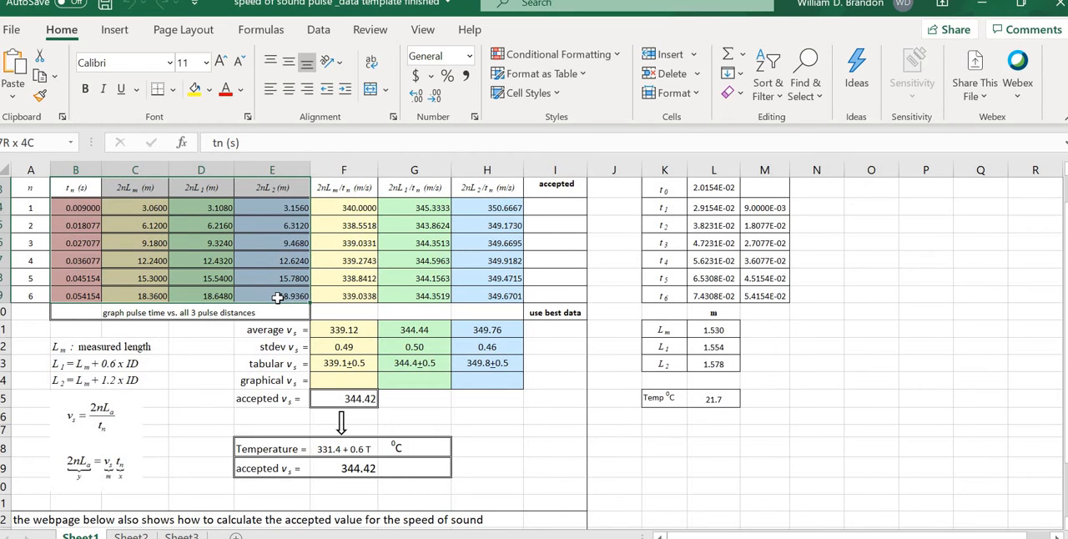
pyautogui.click(116, 31)
pyautogui.click(469, 92)
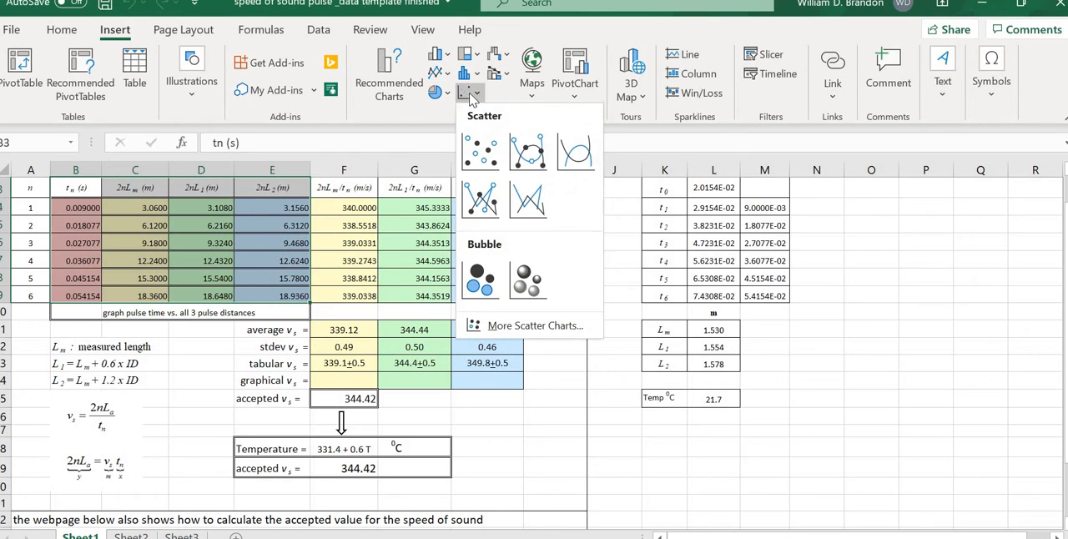
pyautogui.click(481, 153)
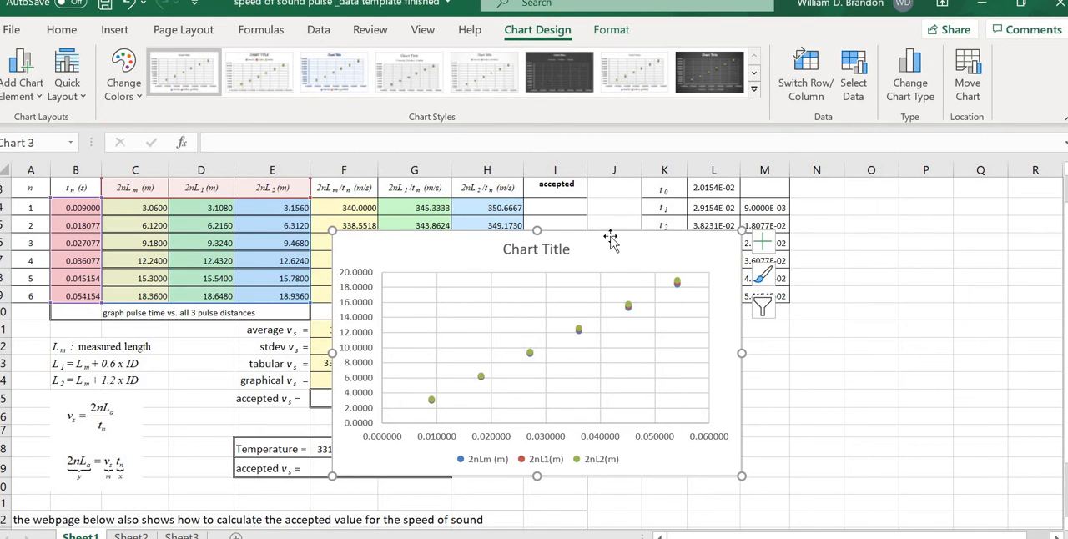
# Step: Reposition the scatter chart over the calculation columns and place a copy of it on Sheet2
pyautogui.moveTo(609, 239); pyautogui.dragTo(865, 240)
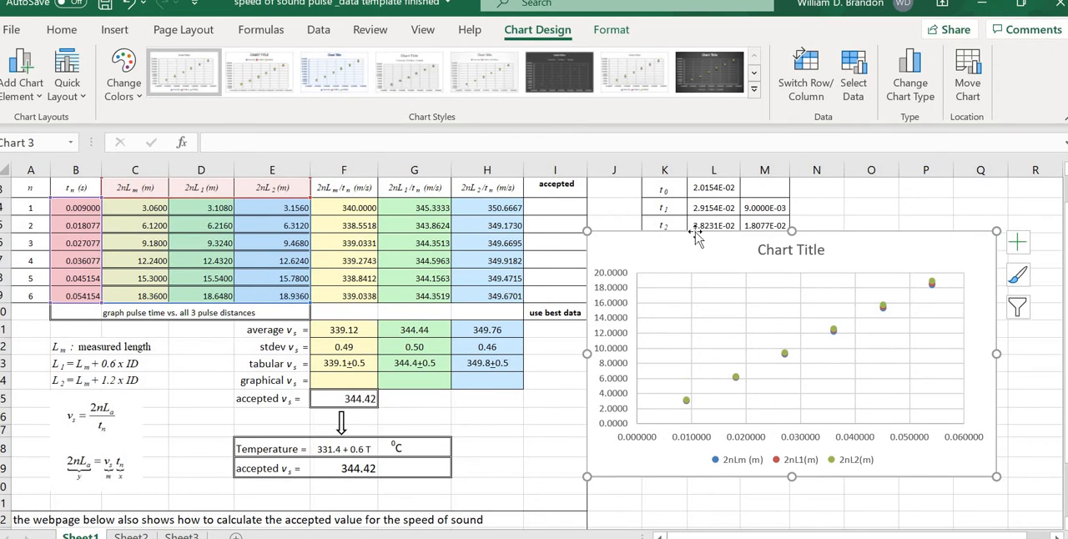
pyautogui.moveTo(645, 238); pyautogui.dragTo(291, 223)
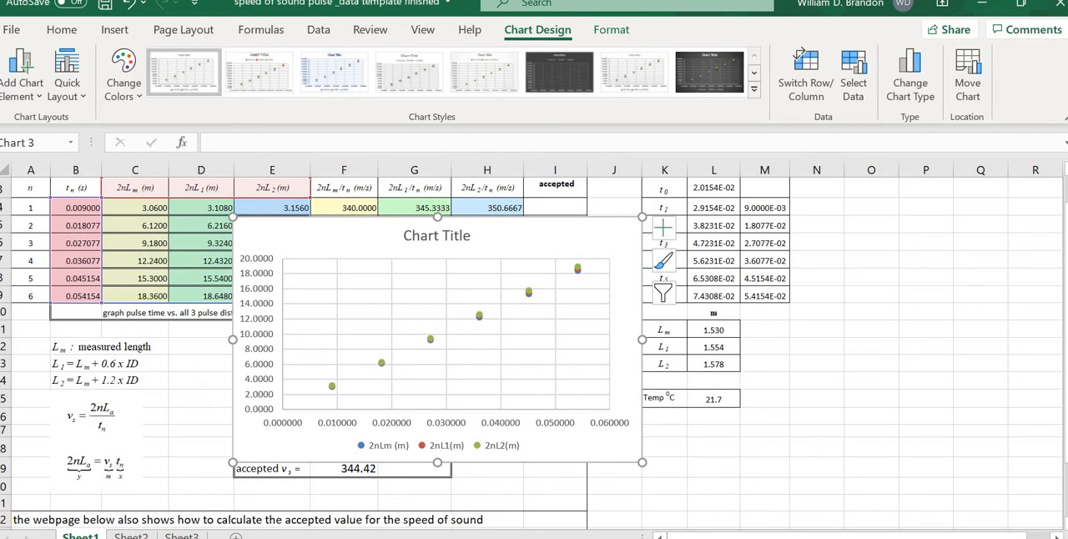
pyautogui.click(145, 535)
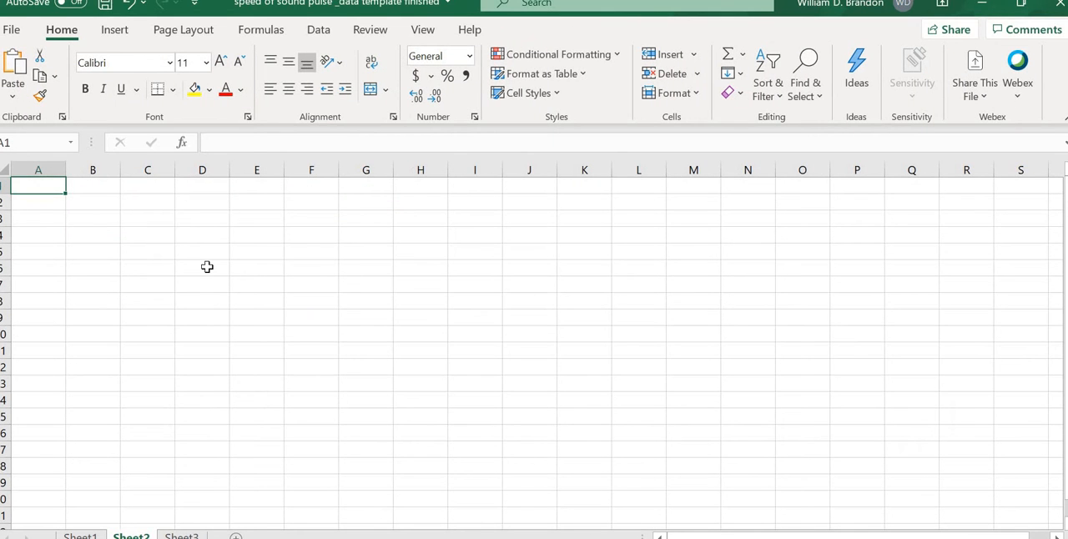
pyautogui.hotkey('ctrl', 'v')
# Step: Enlarge the copied chart to about column P and row 21, and fit a shortened legend inside the plot's lower-right area
pyautogui.moveTo(421, 426); pyautogui.dragTo(754, 505)
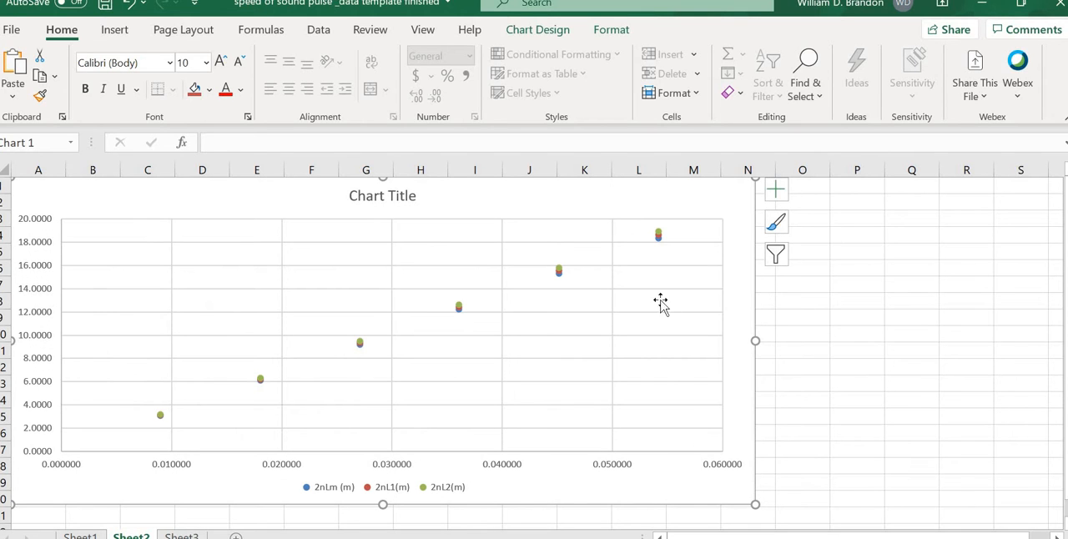
pyautogui.moveTo(865, 344); pyautogui.dragTo(869, 342)
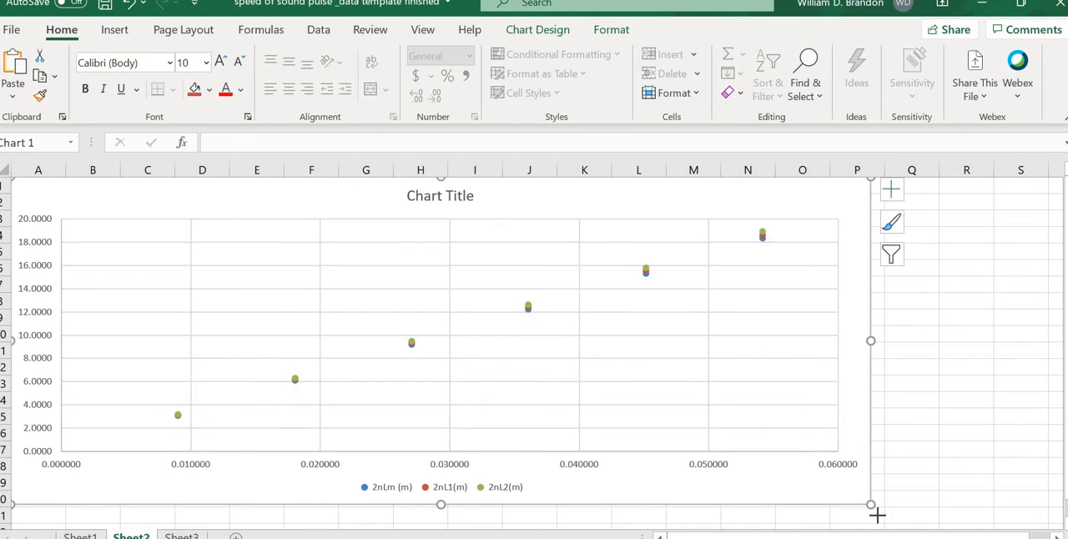
pyautogui.moveTo(877, 515); pyautogui.dragTo(888, 524)
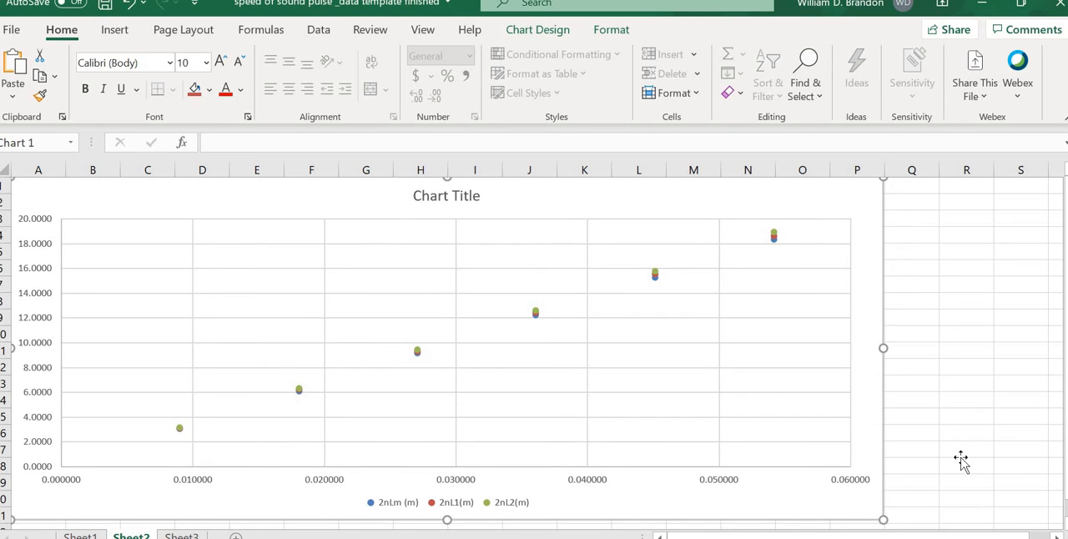
pyautogui.click(961, 457)
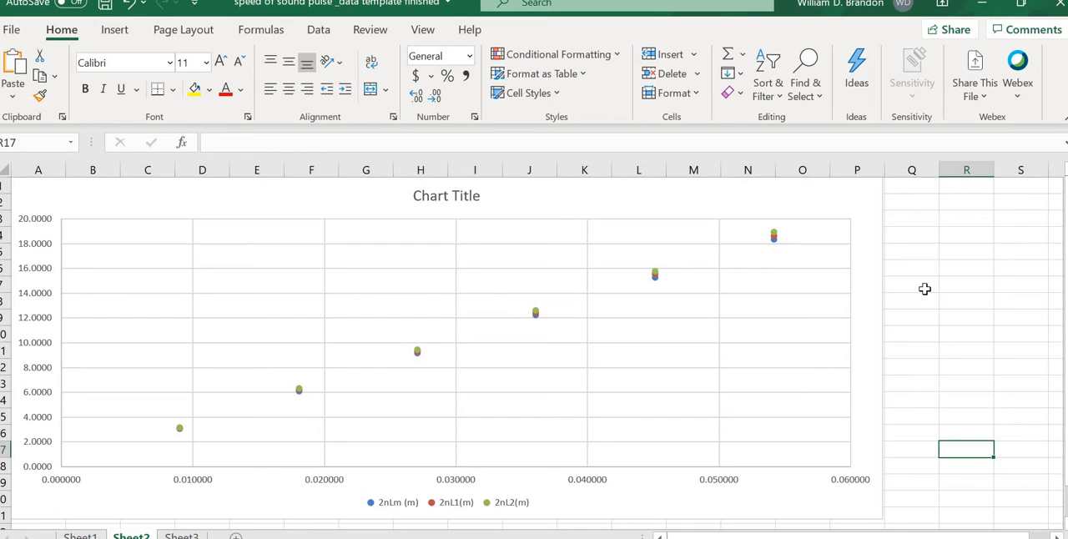
pyautogui.moveTo(453, 509); pyautogui.dragTo(732, 429)
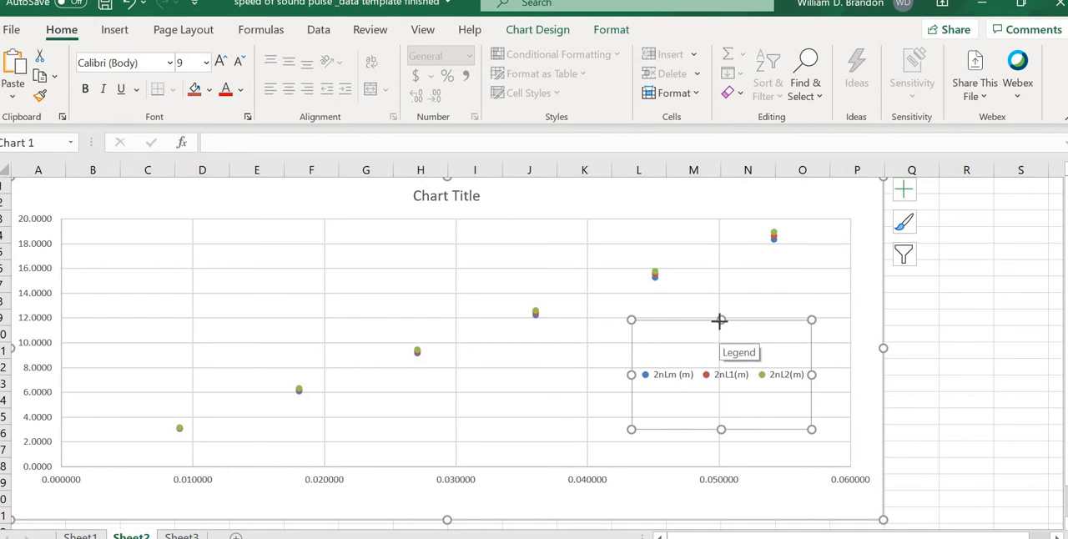
pyautogui.moveTo(720, 321); pyautogui.dragTo(721, 393)
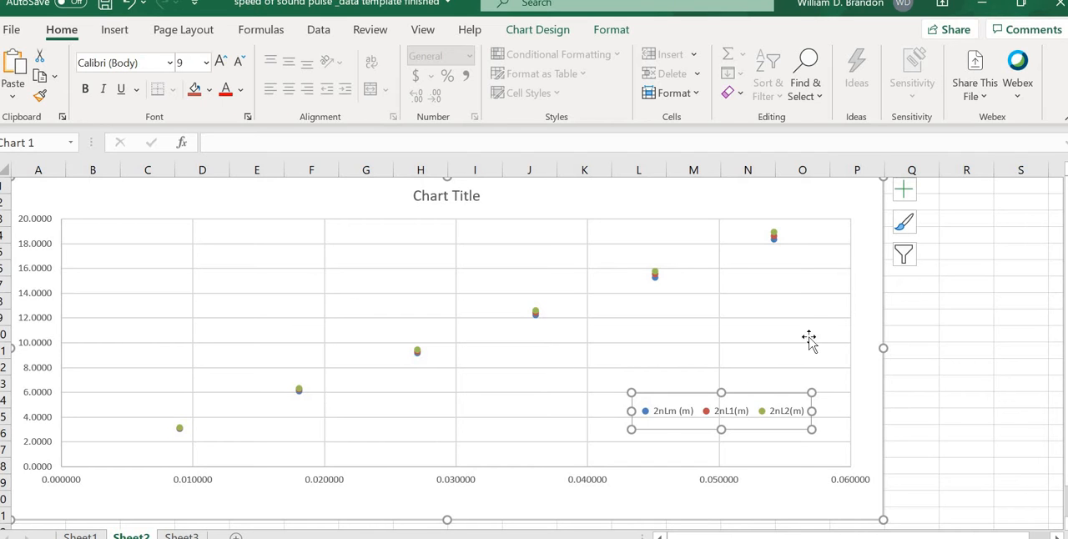
# Step: Restore the workbook window to its smaller size and rename Sheet1 as Table
pyautogui.click(1021, 4)
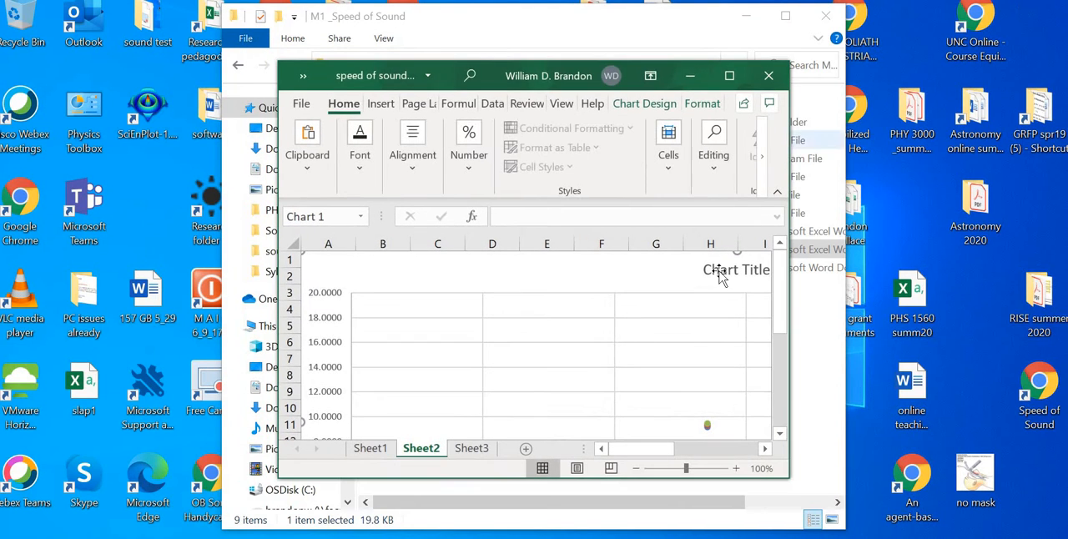
pyautogui.click(370, 448)
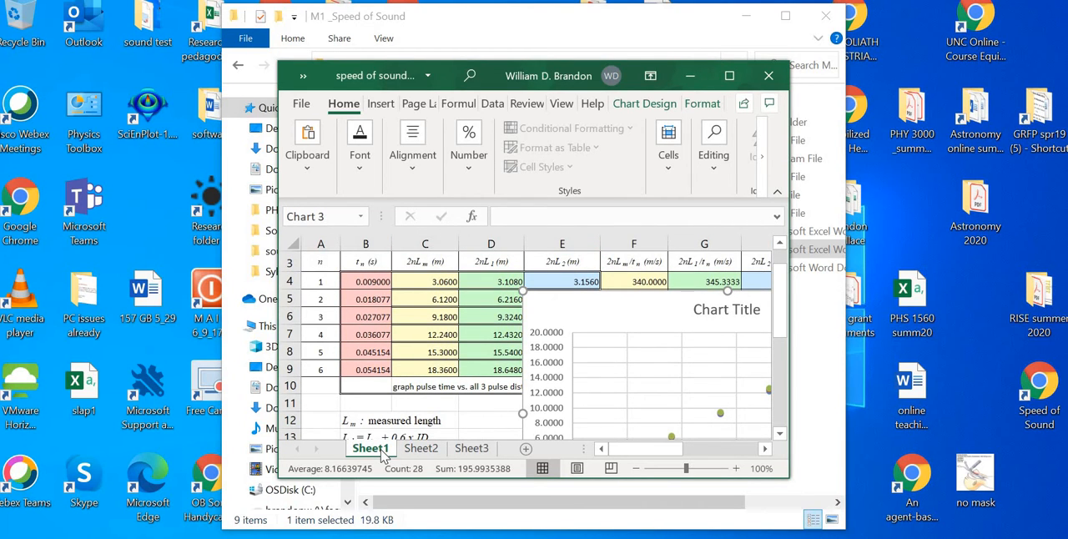
pyautogui.rightClick(382, 453)
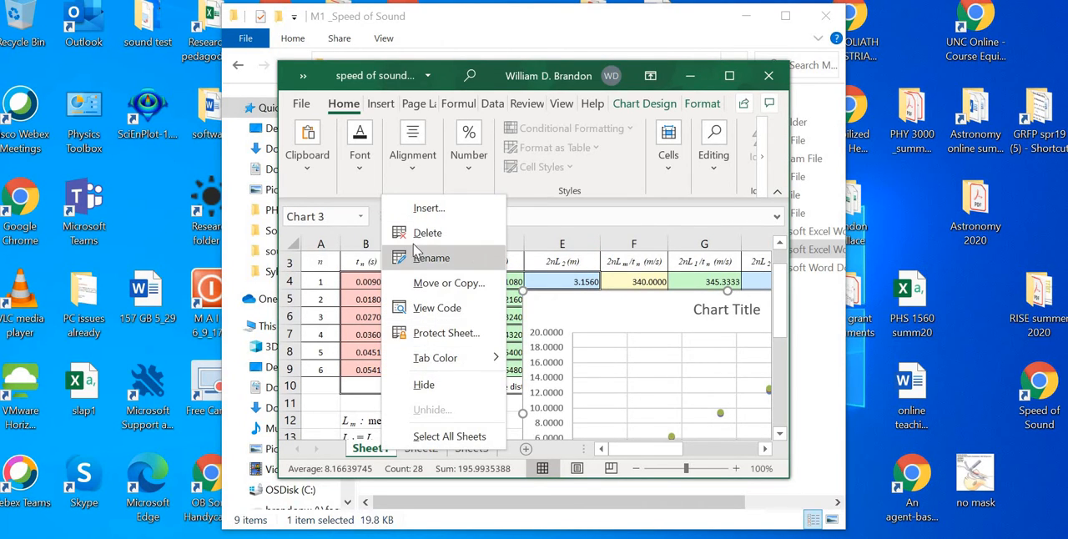
pyautogui.click(432, 258)
pyautogui.write('Table')
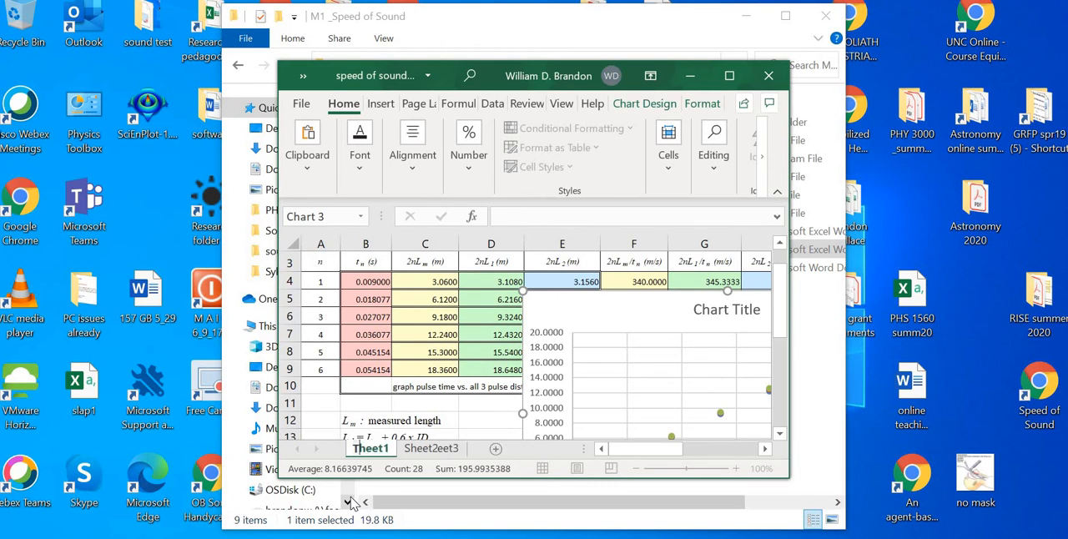
# Step: Rename Sheet2 as Graph, maximize the workbook window and deselect the chart's legend
pyautogui.click(414, 449)
pyautogui.rightClick(412, 450)
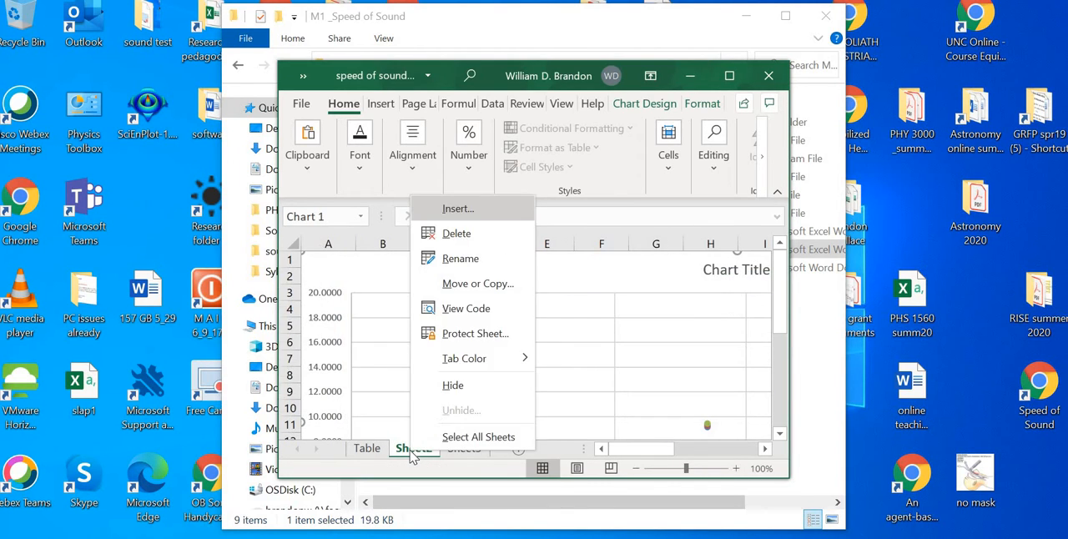
pyautogui.click(460, 258)
pyautogui.write('Gr')
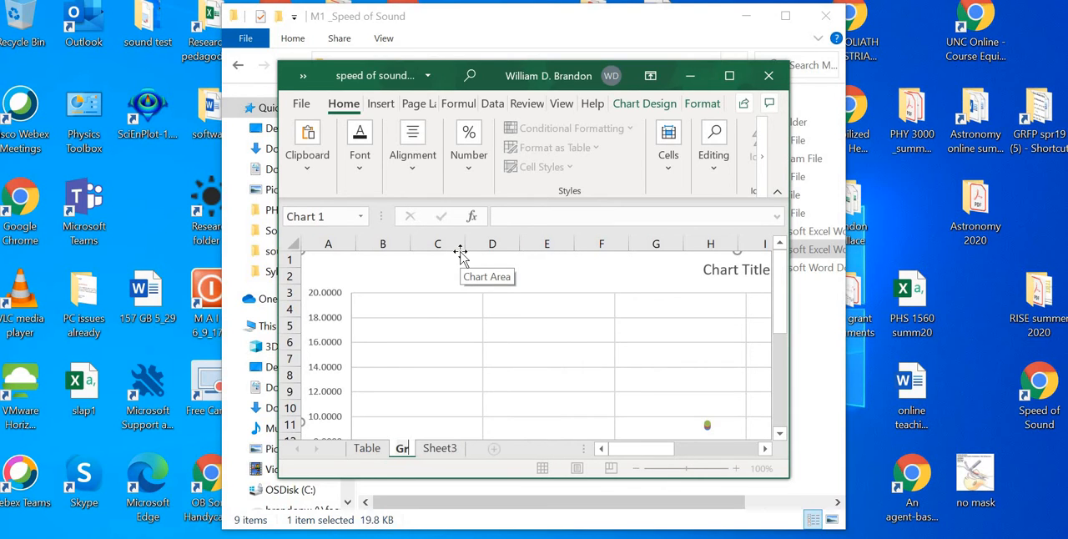
pyautogui.write('aph')
pyautogui.press('Return')
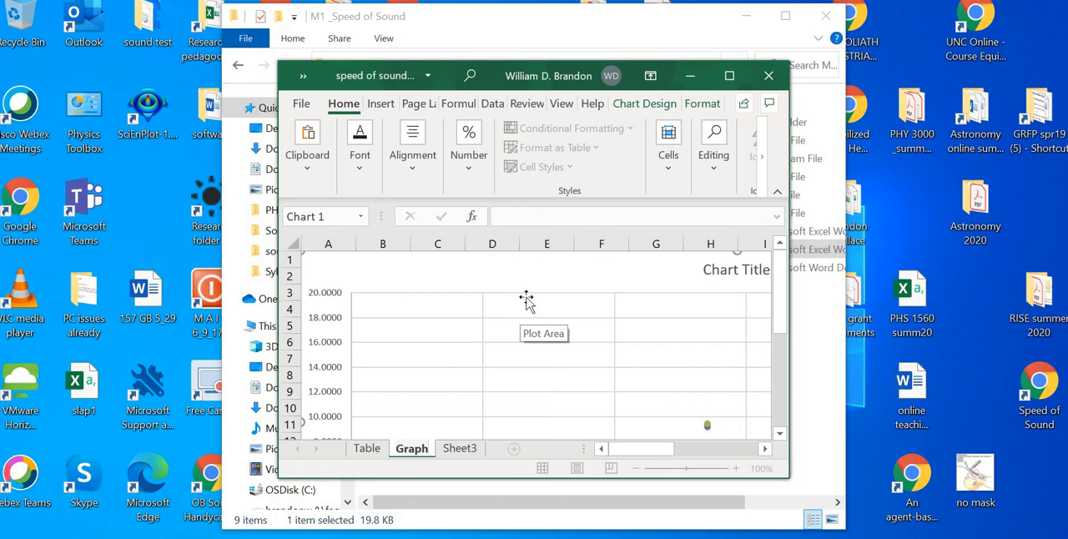
pyautogui.click(729, 77)
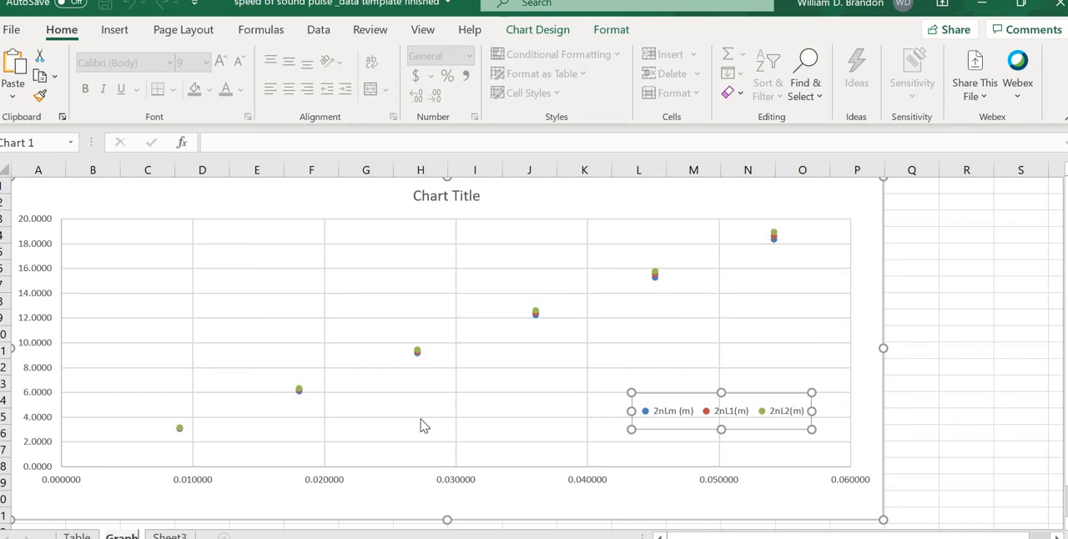
pyautogui.click(944, 332)
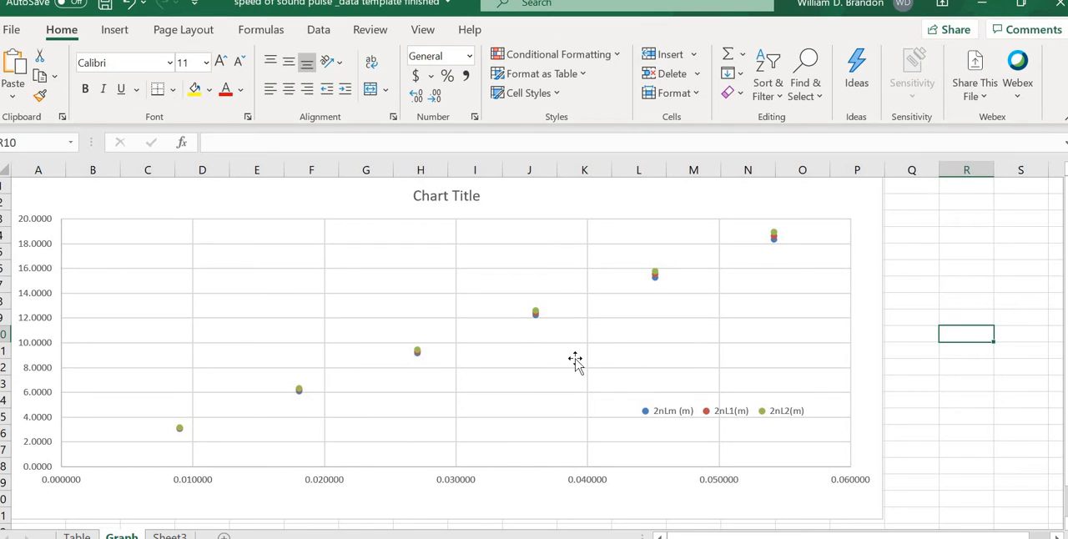
pyautogui.click(448, 194)
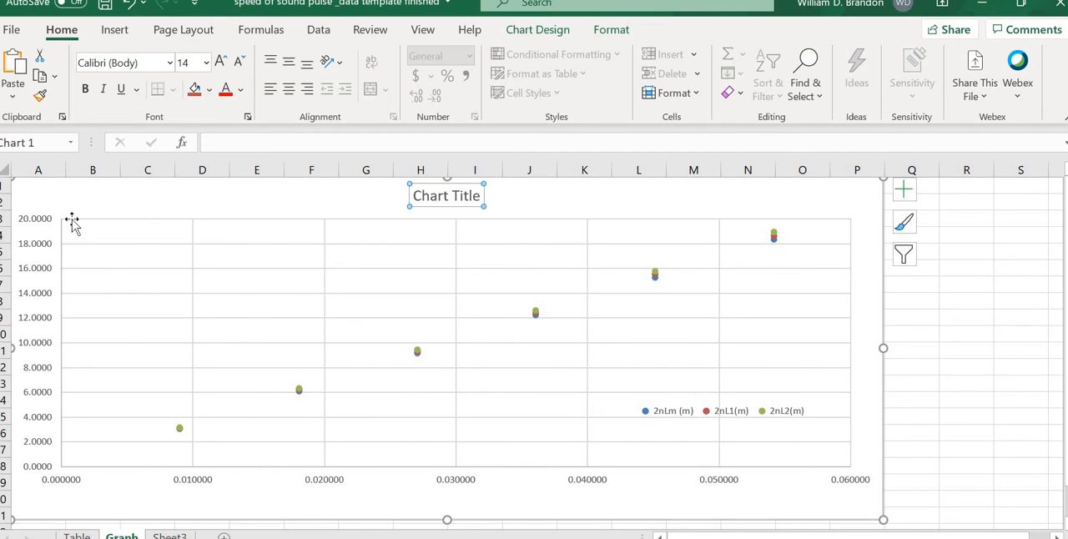
pyautogui.click(36, 224)
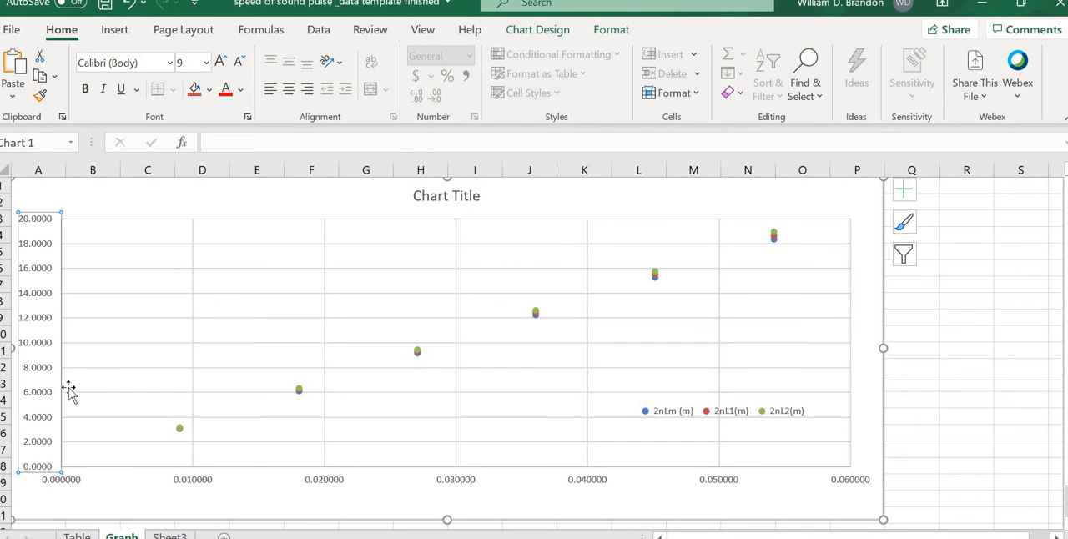
pyautogui.click(435, 491)
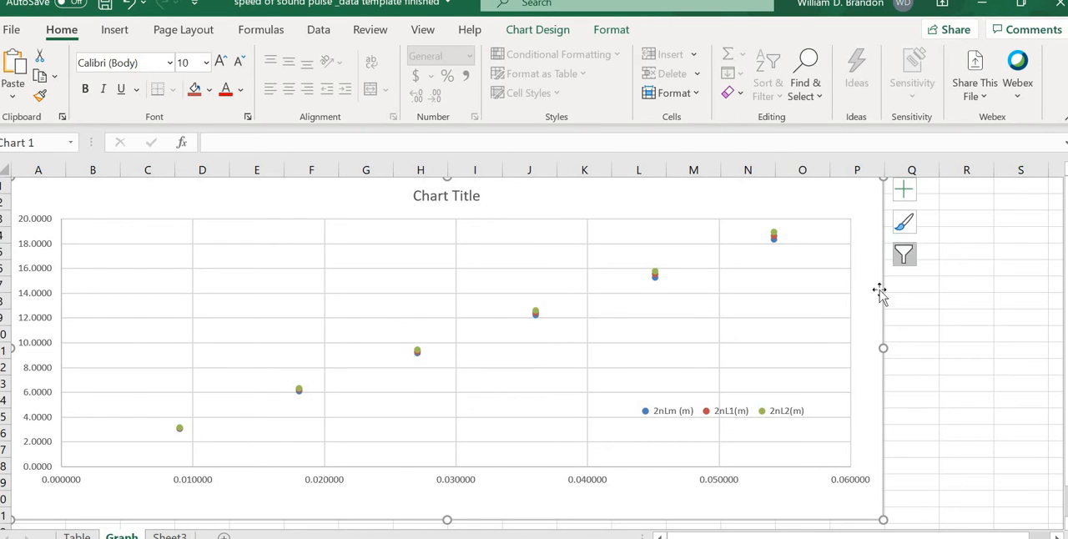
# Step: Replace the chart title with "Determination of the speed of sound in air"
pyautogui.doubleClick(447, 196)
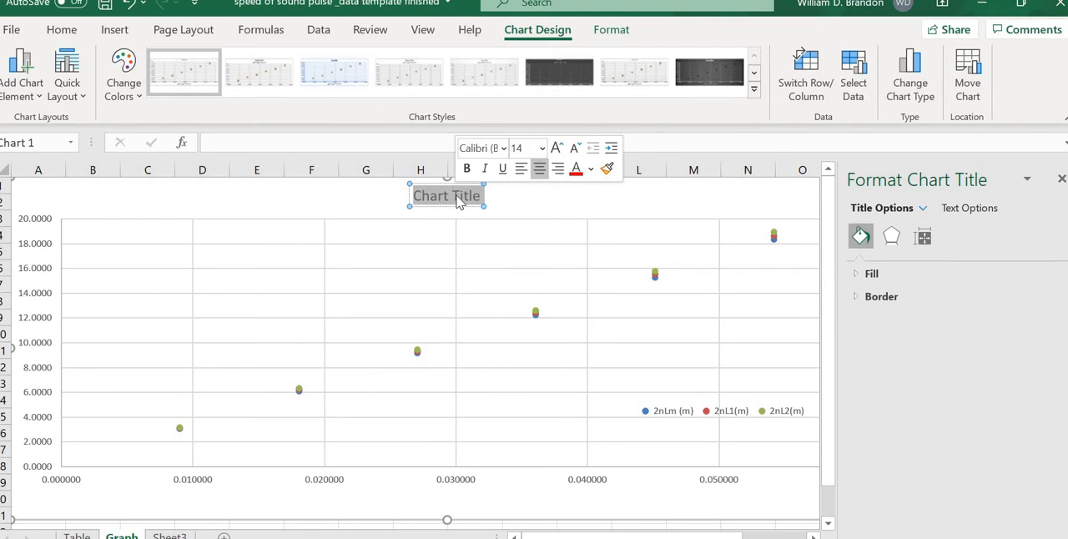
pyautogui.tripleClick(458, 200)
pyautogui.write('Determination')
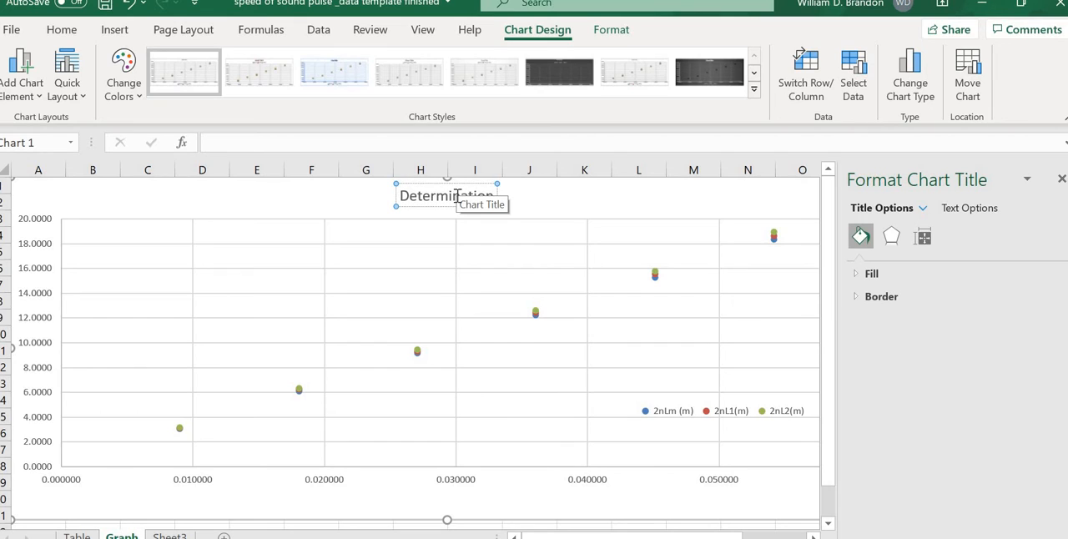
pyautogui.write(' of the sp')
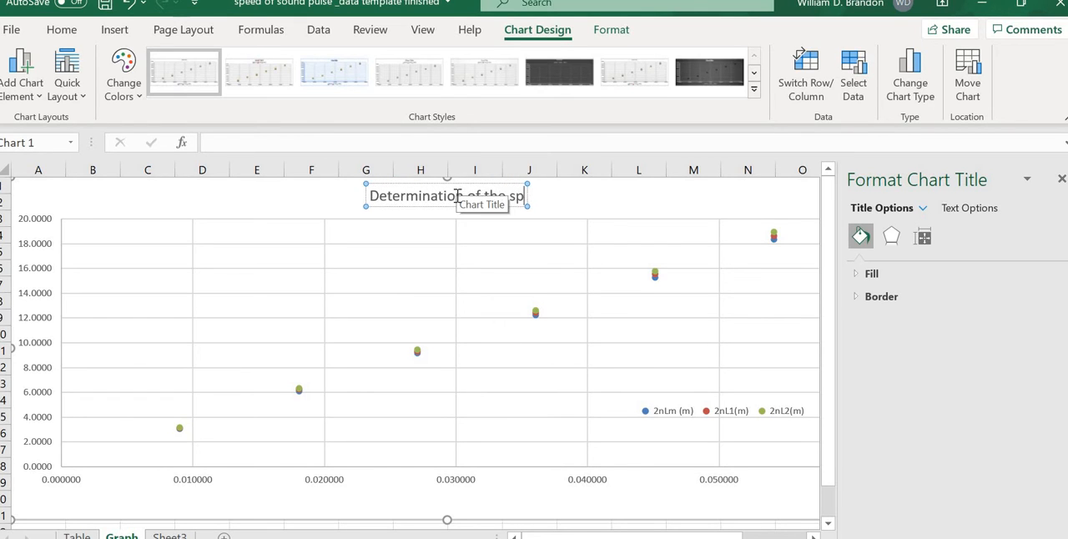
pyautogui.write('eed of soiund iu')
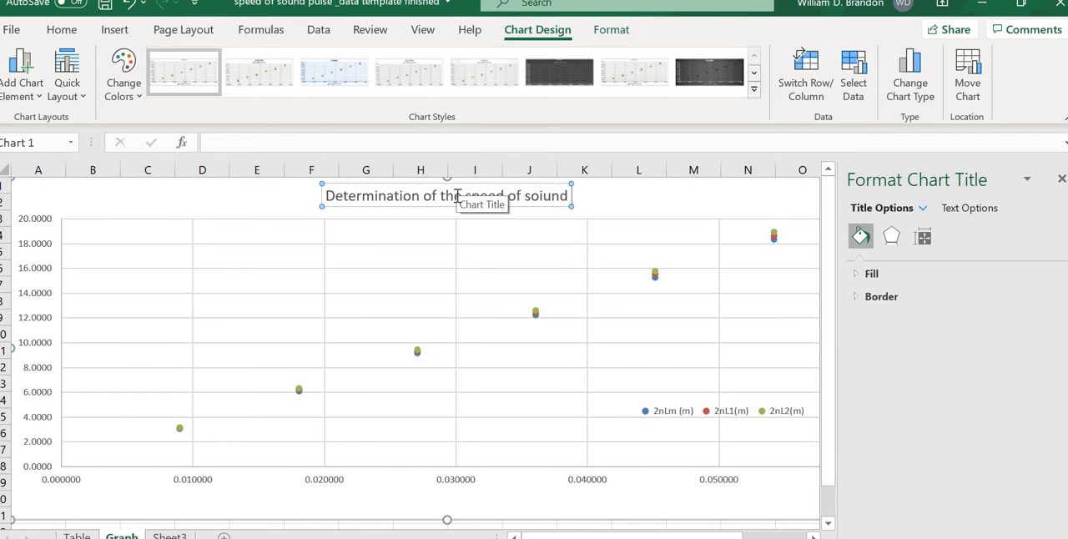
pyautogui.press('BackSpace')
pyautogui.press('BackSpace')
pyautogui.press('BackSpace')
pyautogui.write('in air')
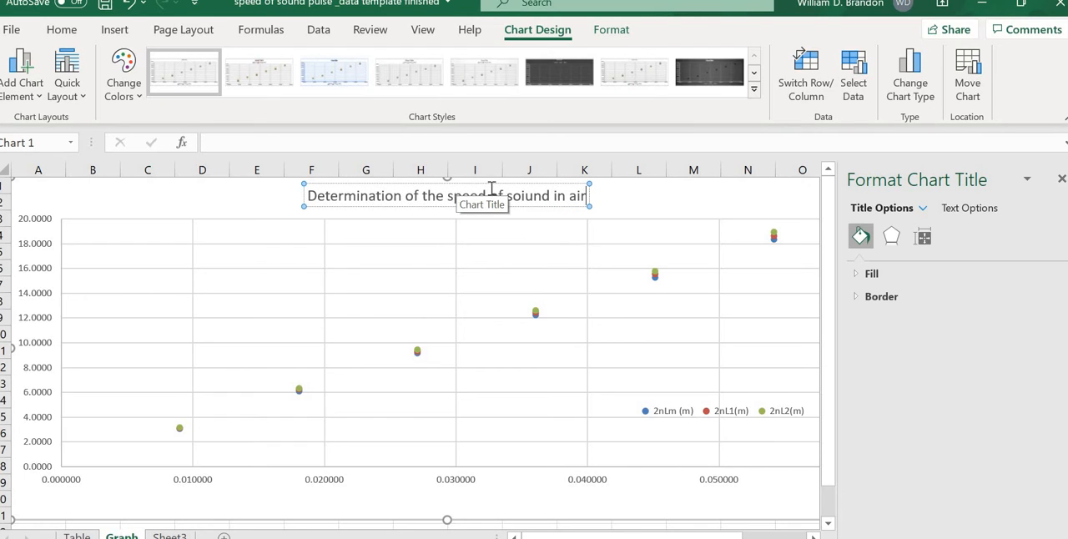
pyautogui.click(526, 195)
pyautogui.press('BackSpace')
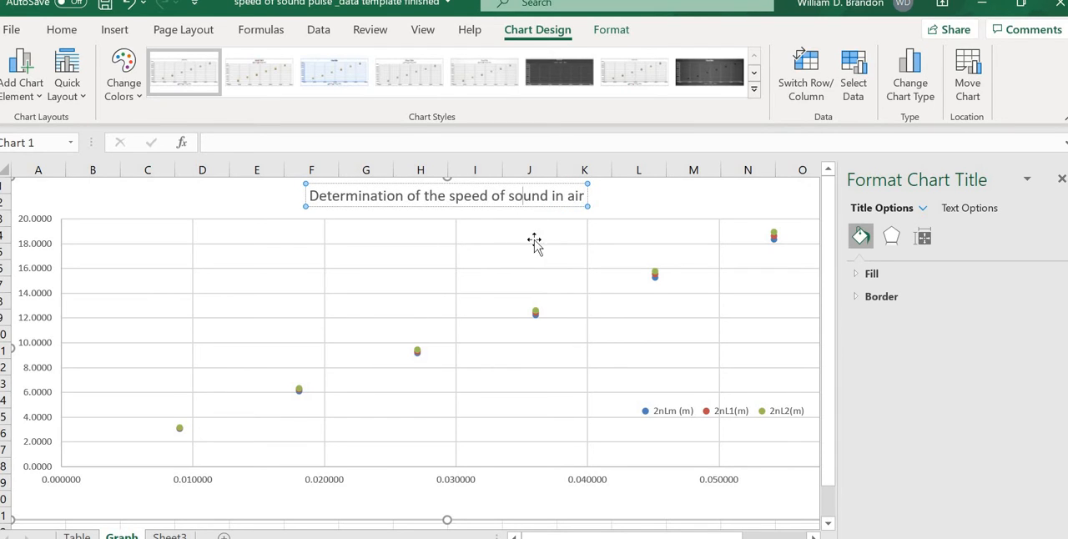
# Step: Move the chart title down into the upper part of the plot area and close the formatting pane
pyautogui.moveTo(509, 208); pyautogui.dragTo(486, 236)
pyautogui.click(618, 234)
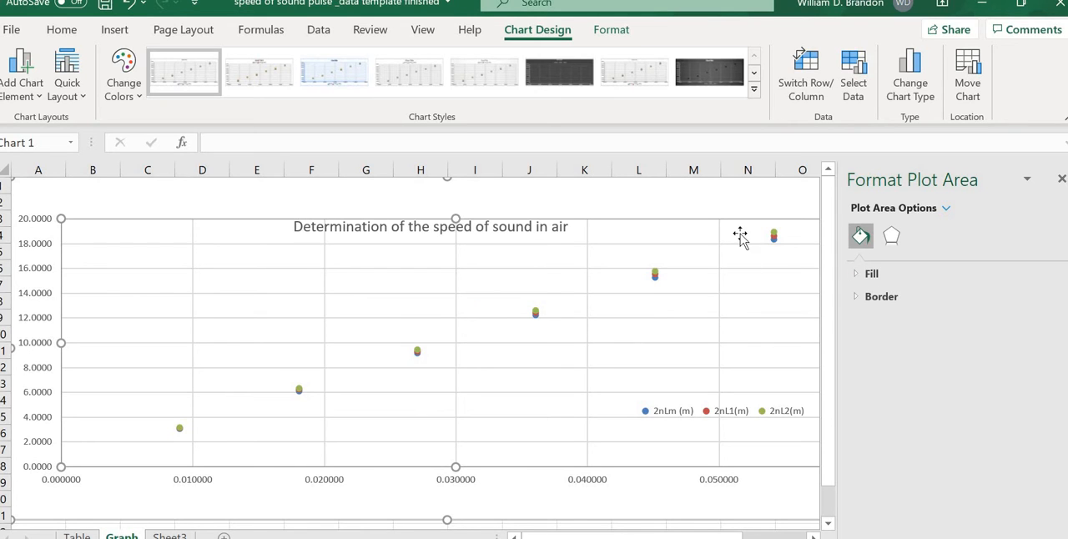
pyautogui.click(746, 203)
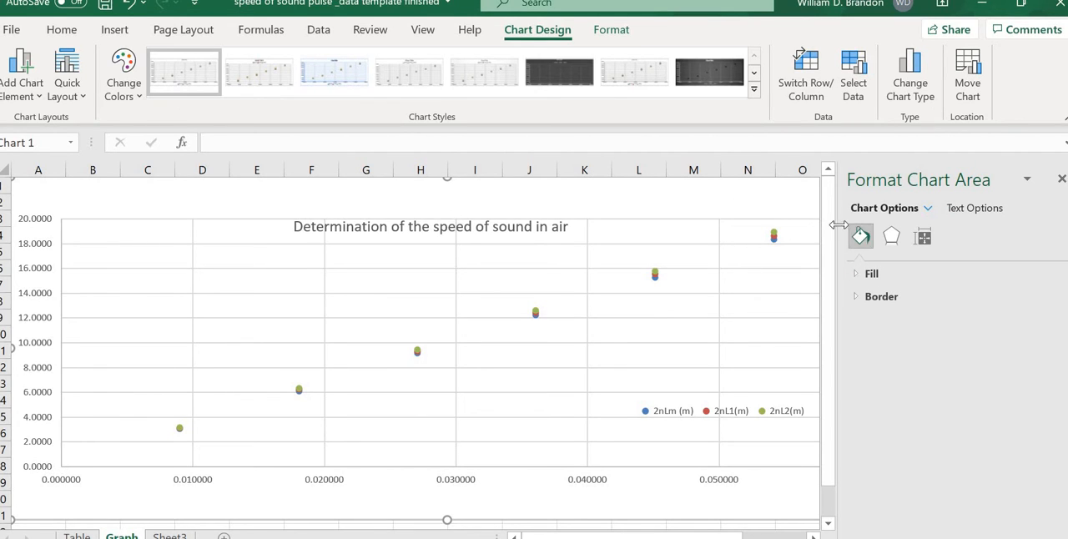
pyautogui.click(1061, 178)
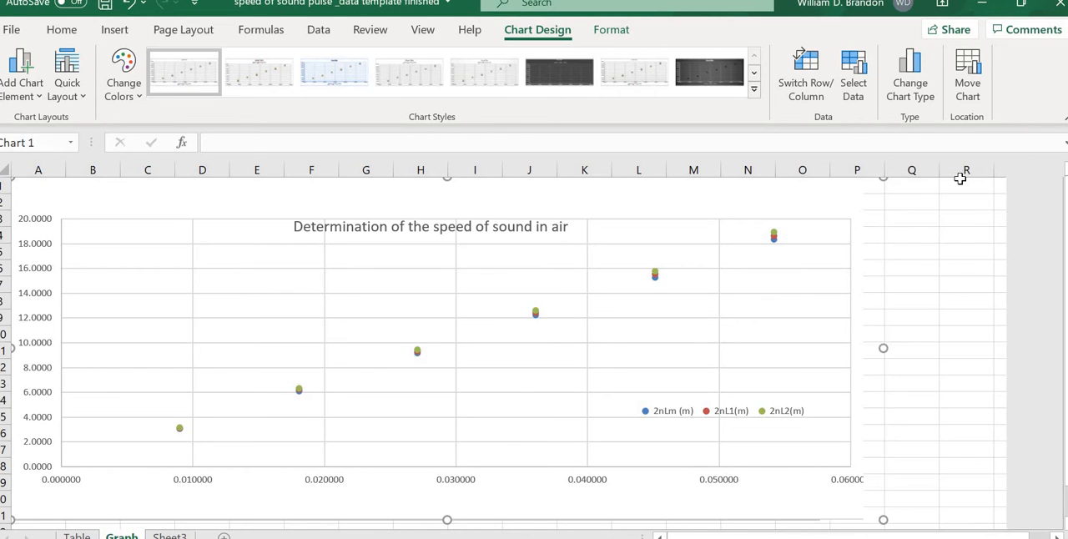
# Step: Add axis titles to the chart and move the horizontal one slightly lower, away from the axis labels
pyautogui.click(910, 197)
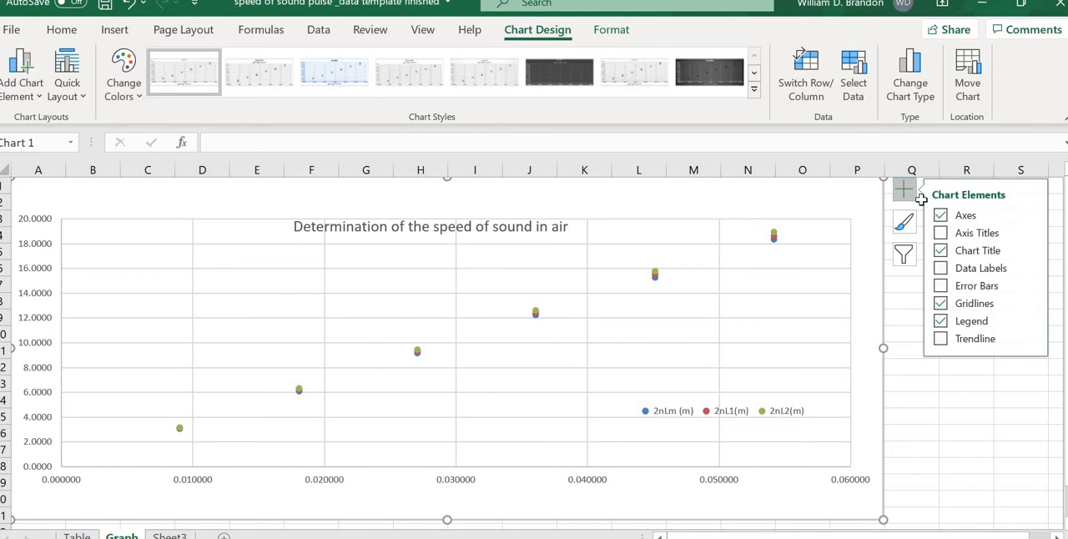
pyautogui.click(949, 238)
pyautogui.click(461, 481)
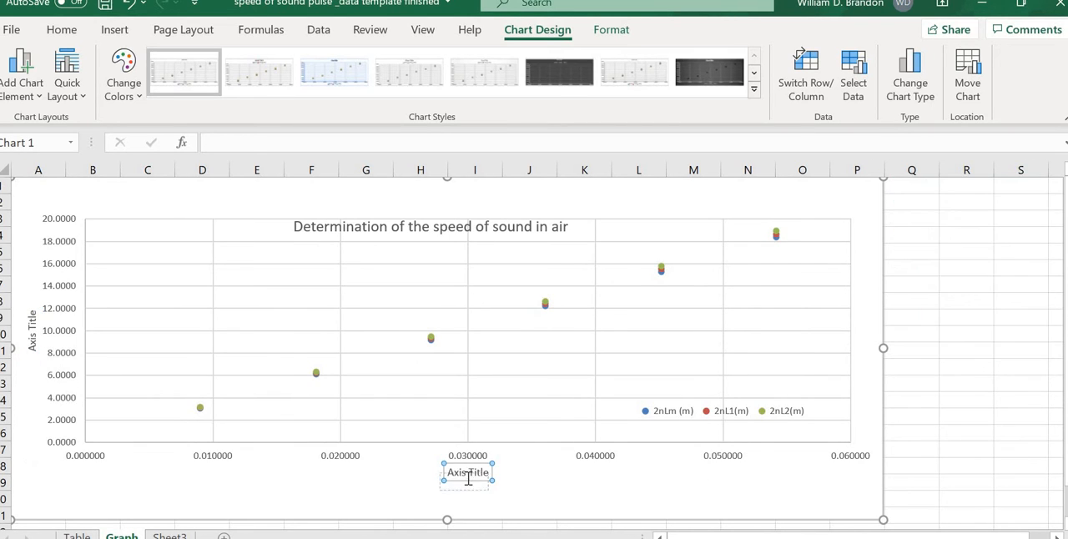
# Step: Change the horizontal axis title to "pulse times, t (s)" and shift it slightly to the right
pyautogui.tripleClick(457, 482)
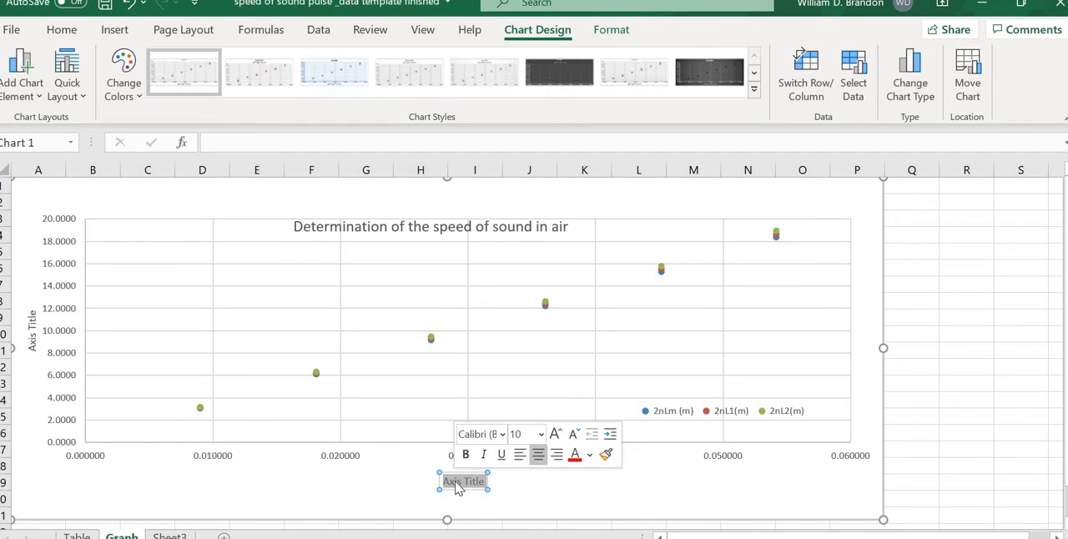
pyautogui.press('BackSpace')
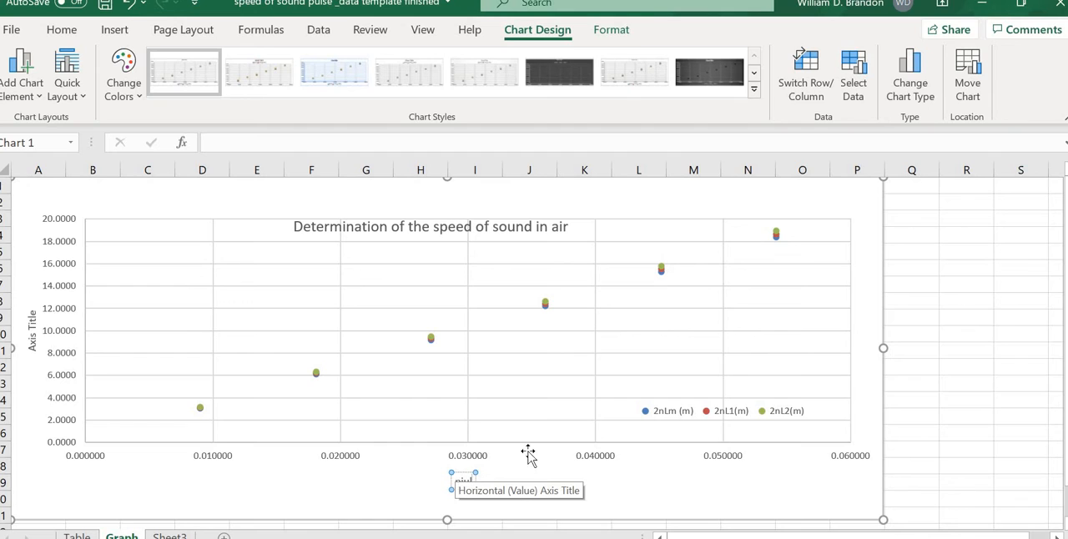
pyautogui.write('p')
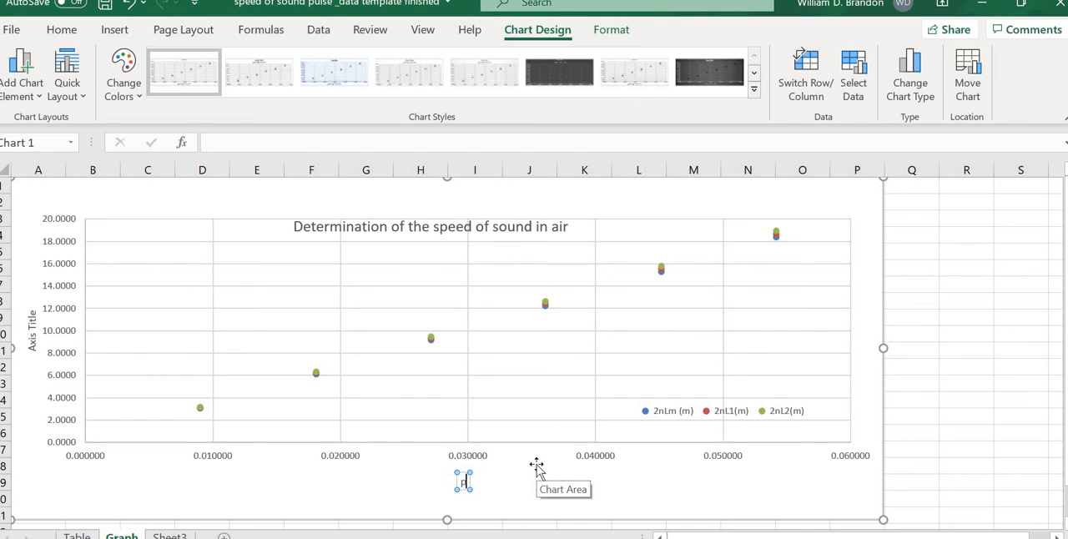
pyautogui.write('lulse tim')
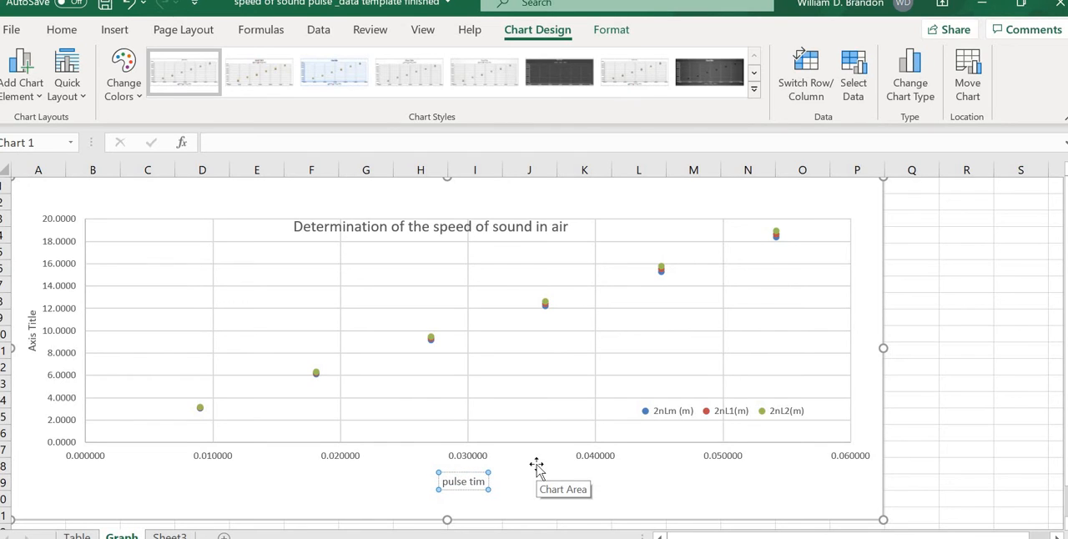
pyautogui.write('es,')
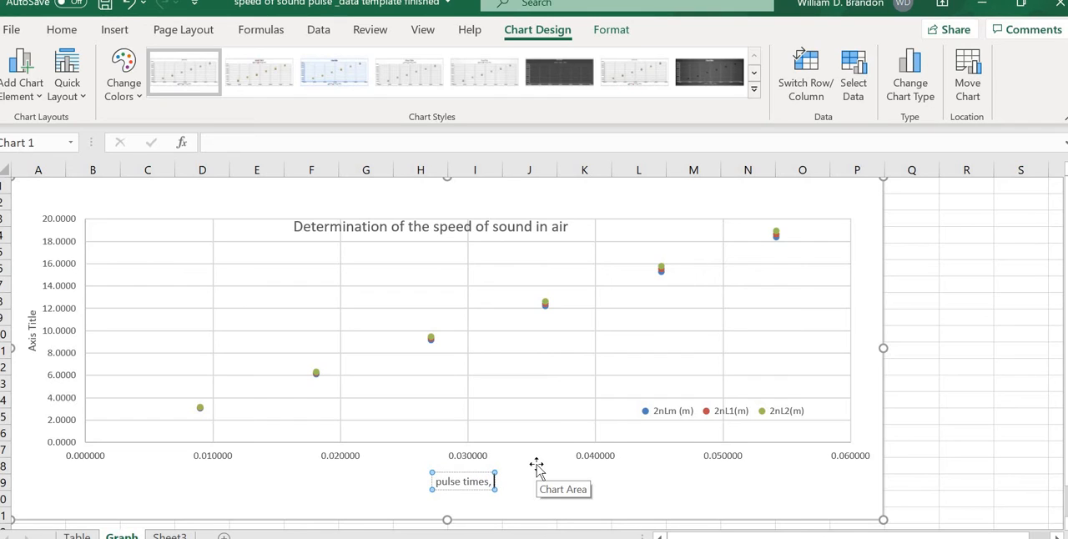
pyautogui.write(' t (s)')
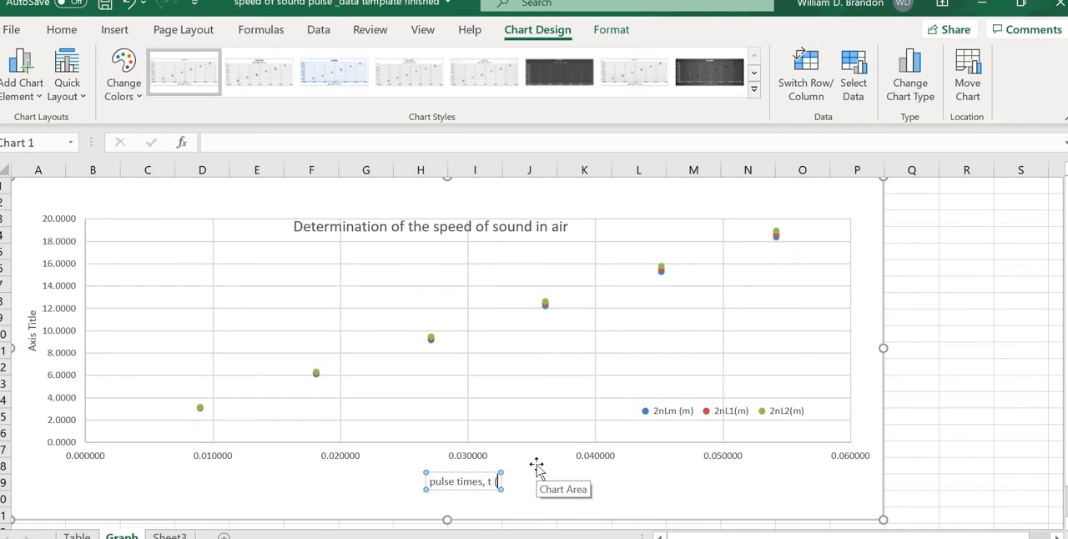
pyautogui.click(462, 474)
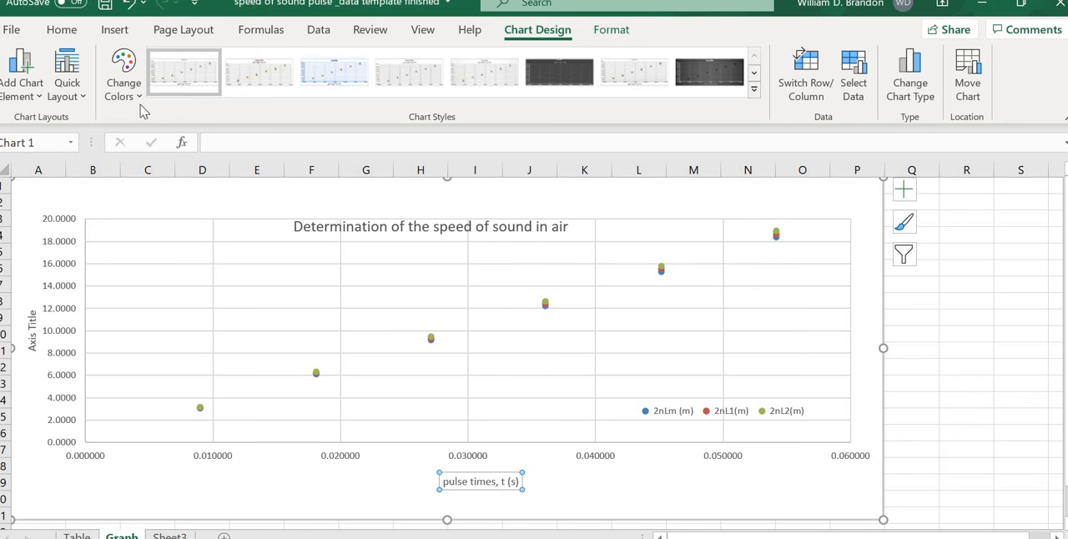
# Step: Format the horizontal axis title in Times New Roman at size 12
pyautogui.click(62, 29)
pyautogui.click(169, 63)
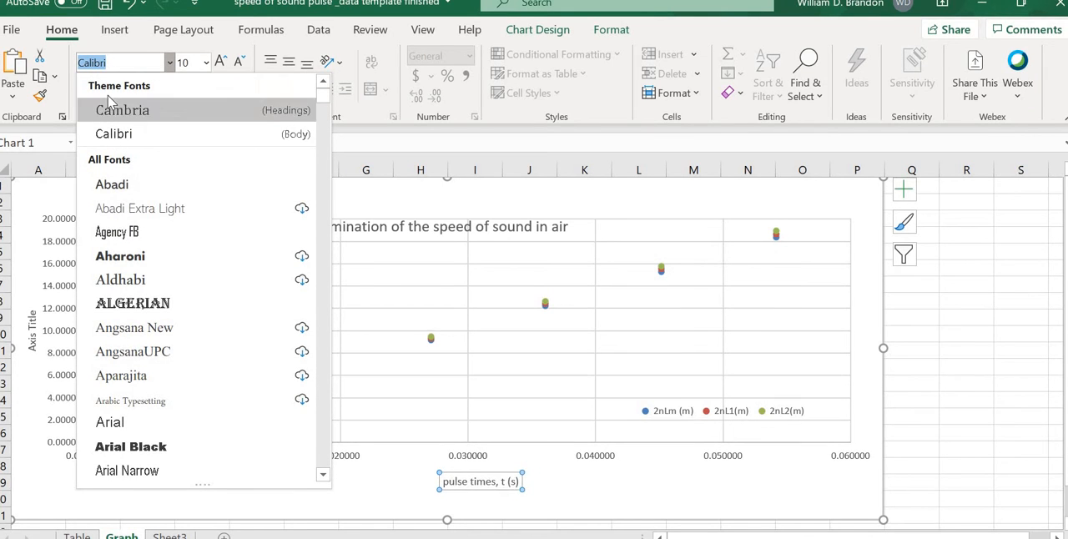
pyautogui.write('Times New Roman')
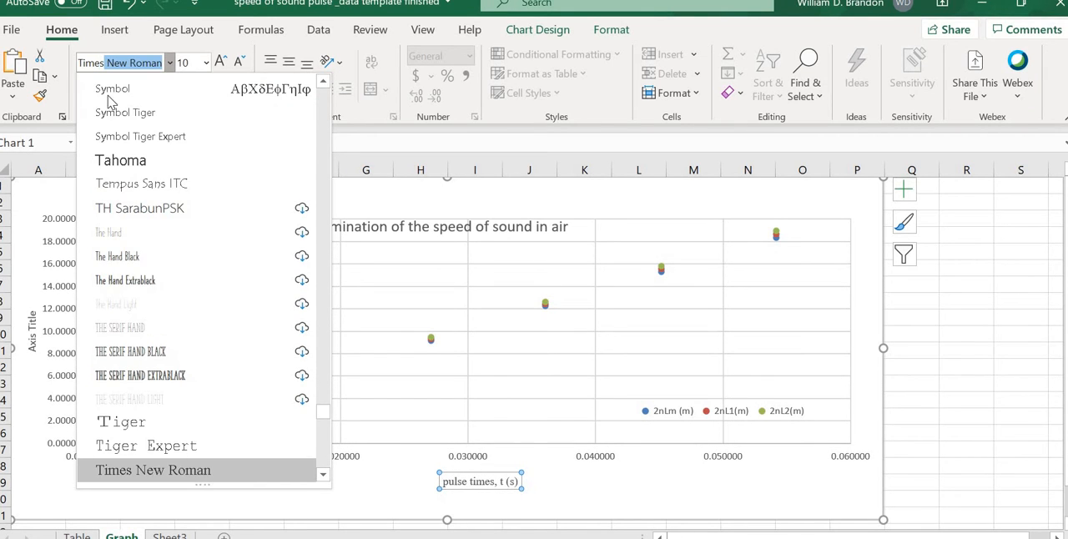
pyautogui.press('Return')
pyautogui.click(185, 63)
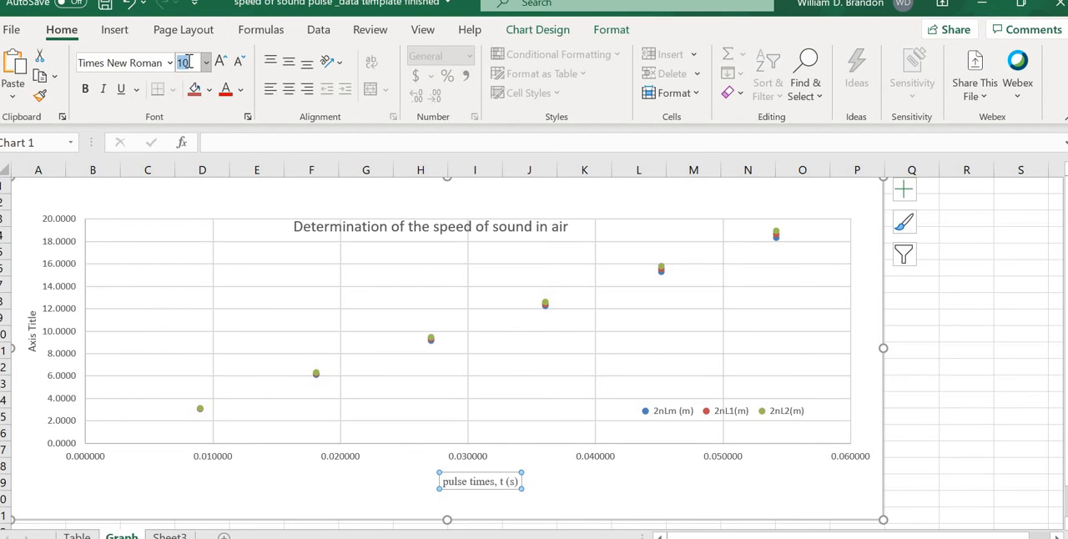
pyautogui.write('12')
pyautogui.press('Return')
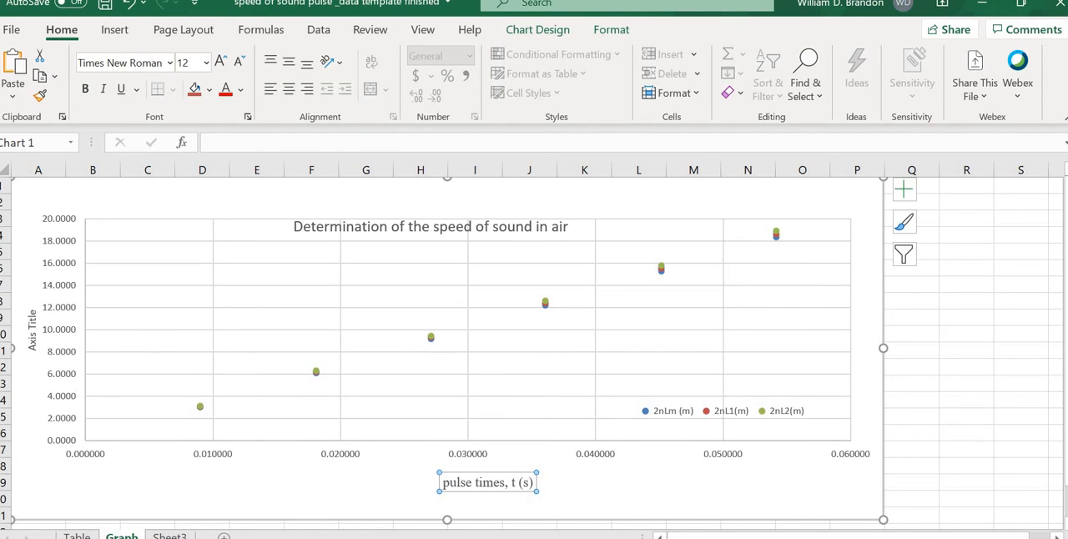
# Step: Narrow the plot area from its left edge and move the vertical axis title closer to the axis labels
pyautogui.click(79, 316)
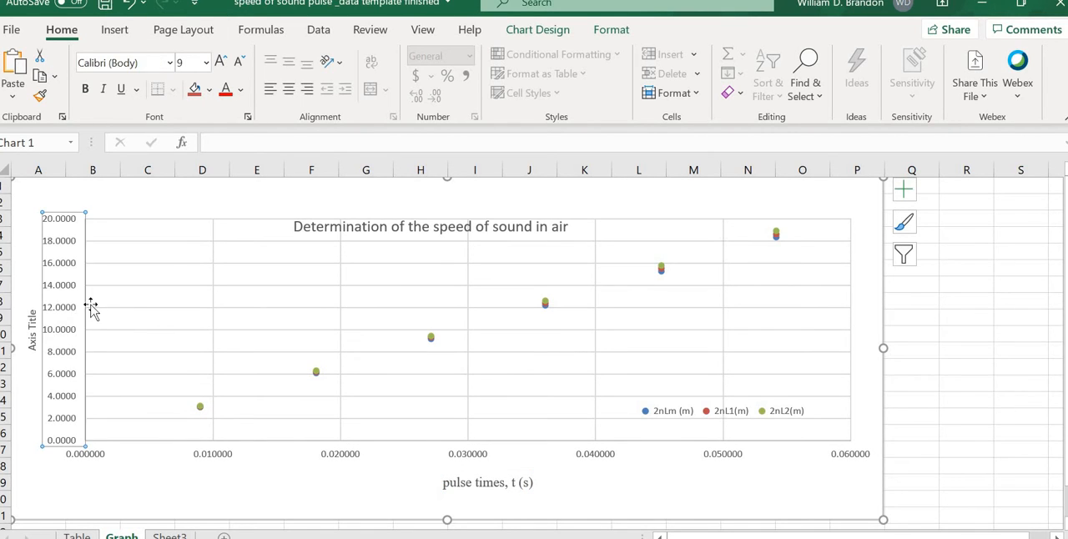
pyautogui.click(96, 284)
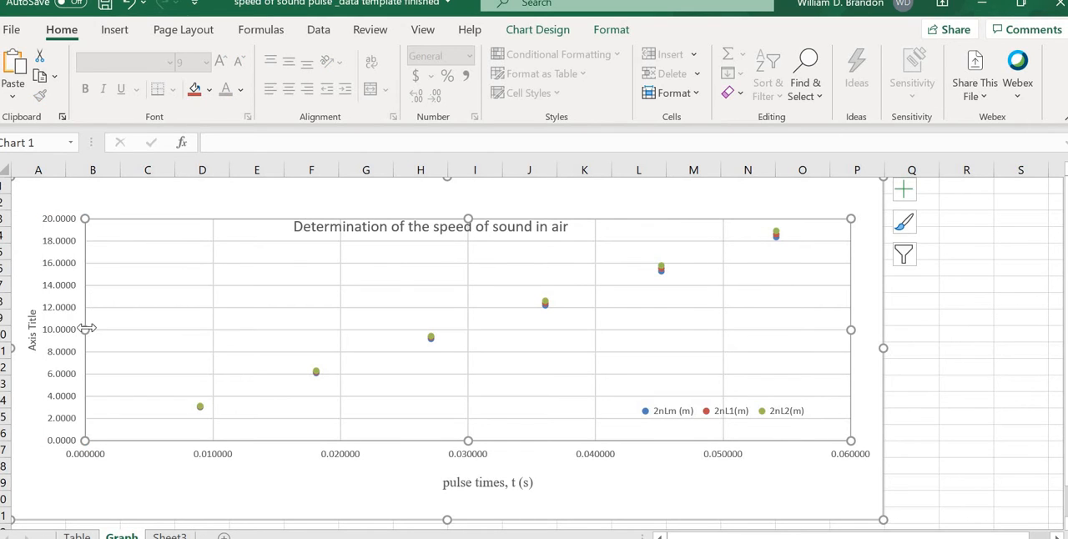
pyautogui.click(57, 334)
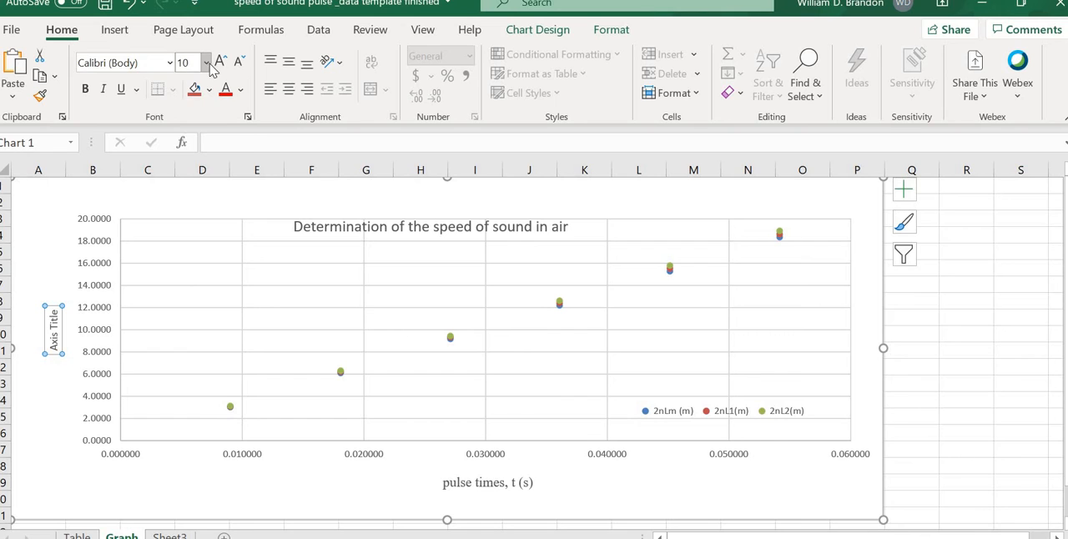
# Step: Format the vertical axis title at size 12 in Times New Roman
pyautogui.click(208, 65)
pyautogui.click(193, 168)
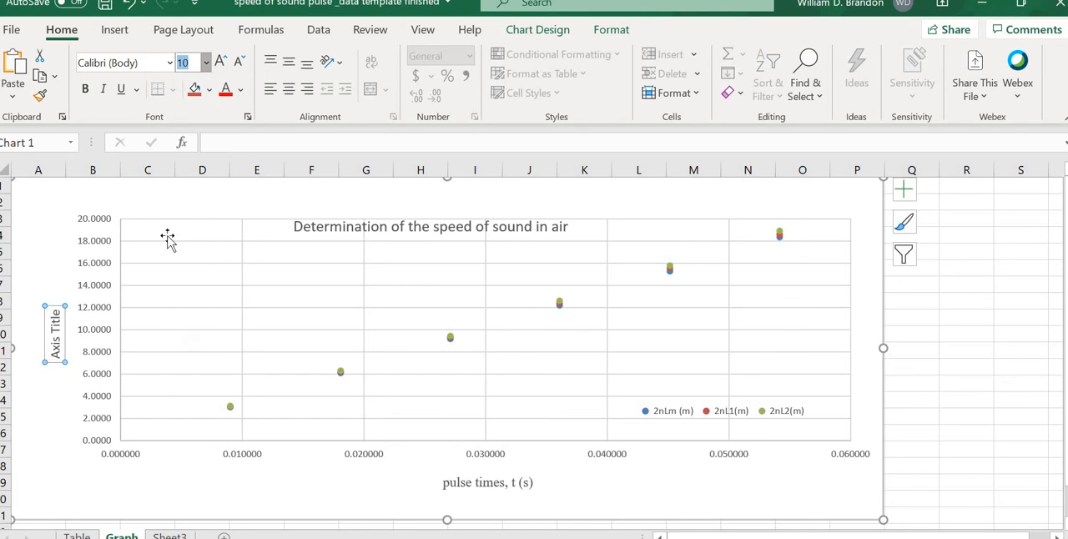
pyautogui.tripleClick(59, 351)
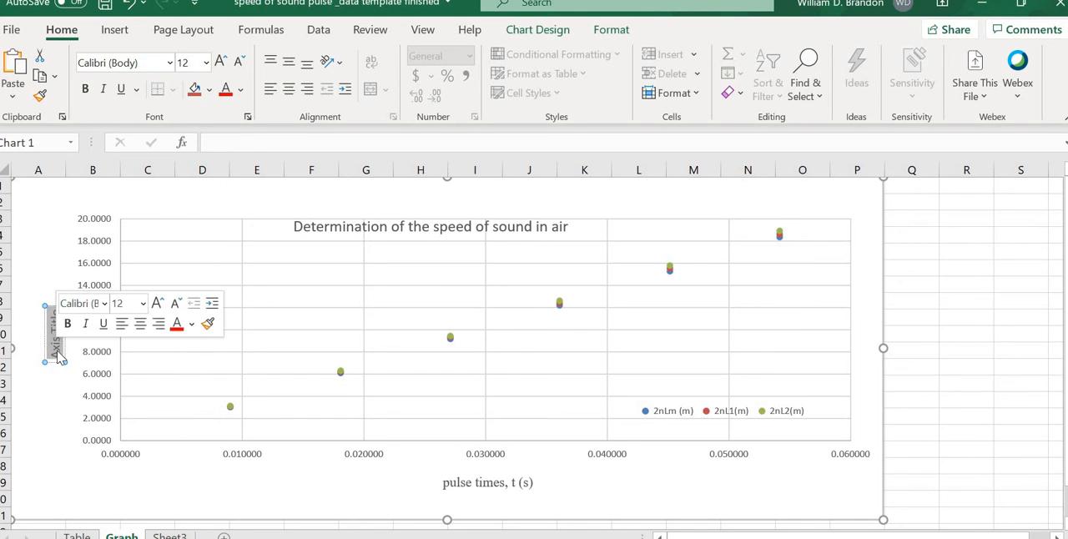
pyautogui.click(104, 303)
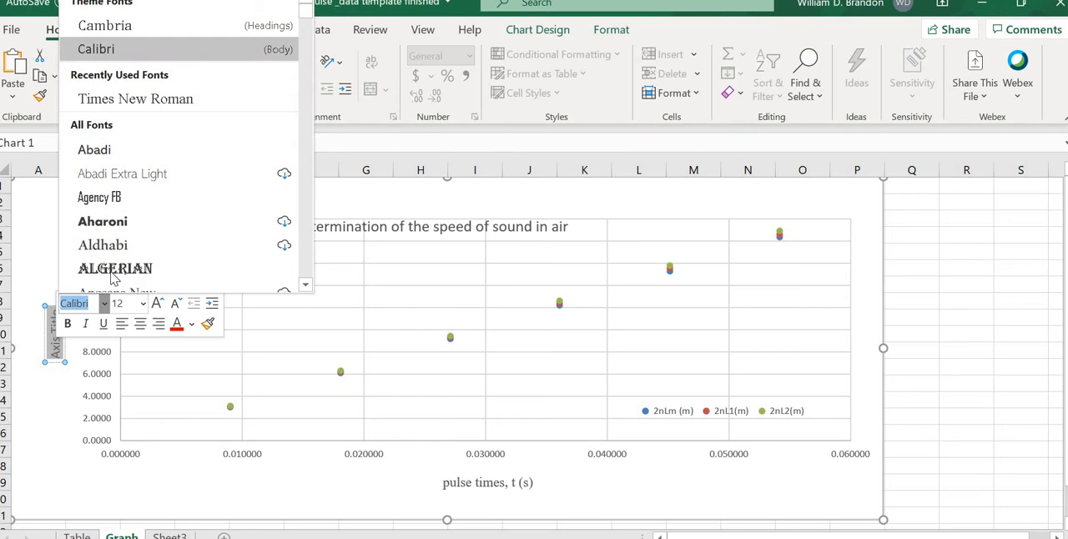
pyautogui.click(136, 100)
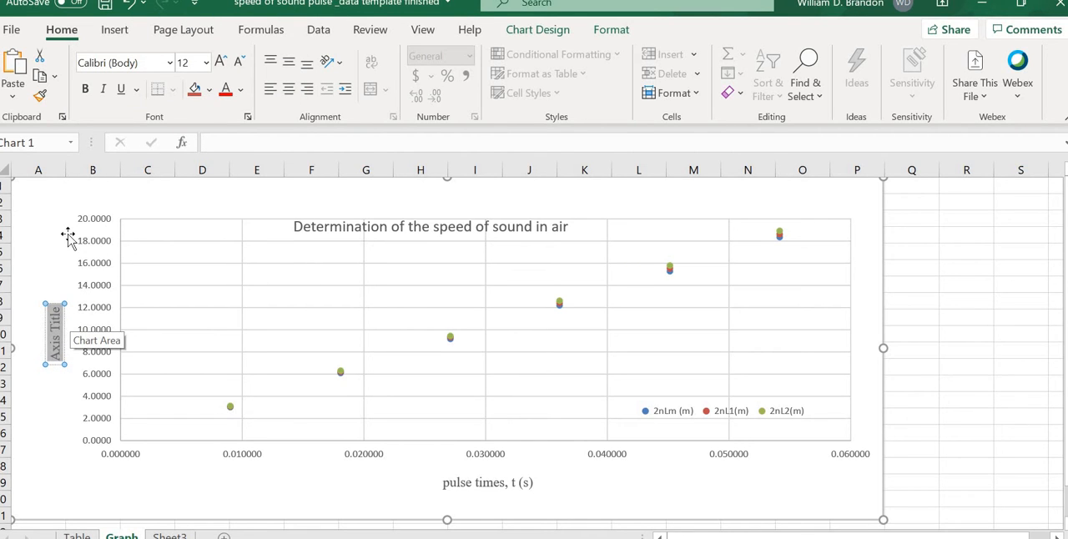
# Step: Change the vertical axis title to "Length, L (m)" and shift it slightly away from the axis labels
pyautogui.write('Lenth')
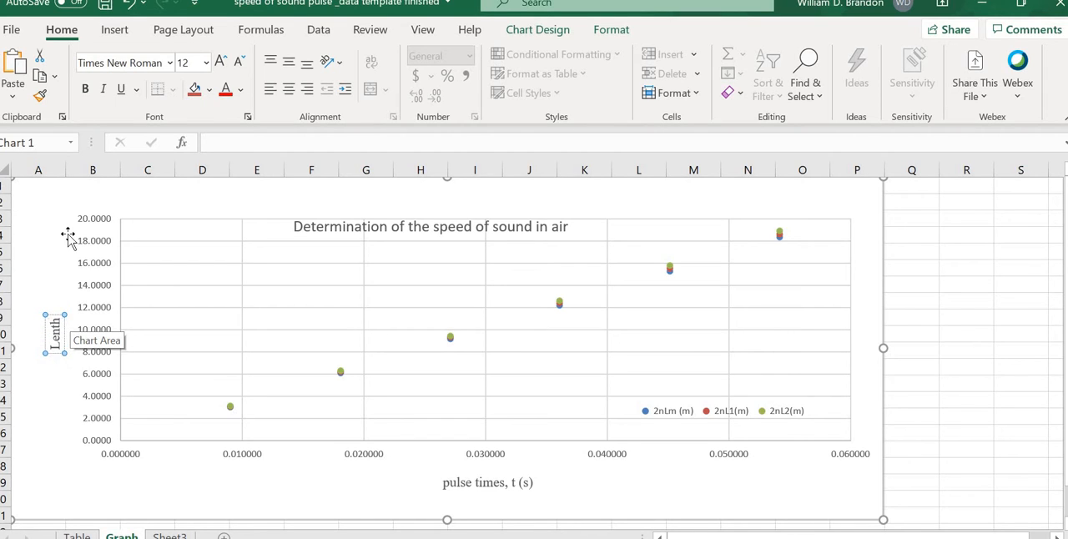
pyautogui.press('BackSpace')
pyautogui.press('BackSpace')
pyautogui.write('gth')
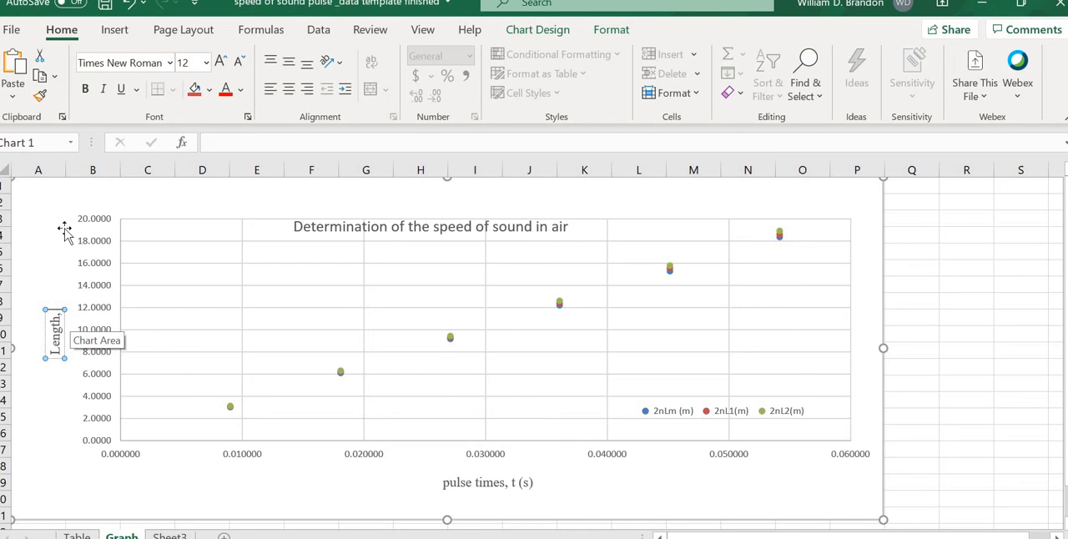
pyautogui.write(', L')
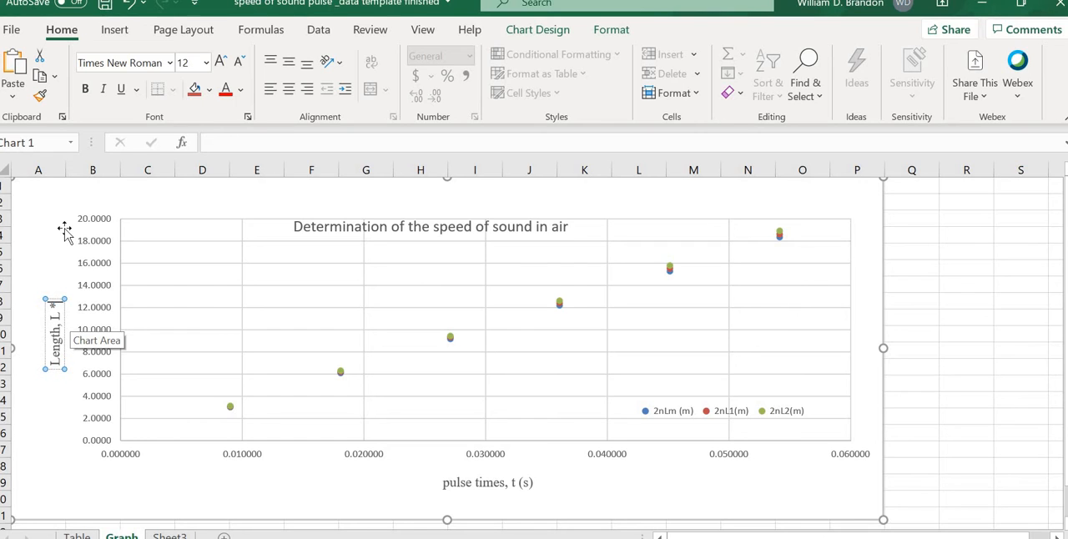
pyautogui.write(' (m)')
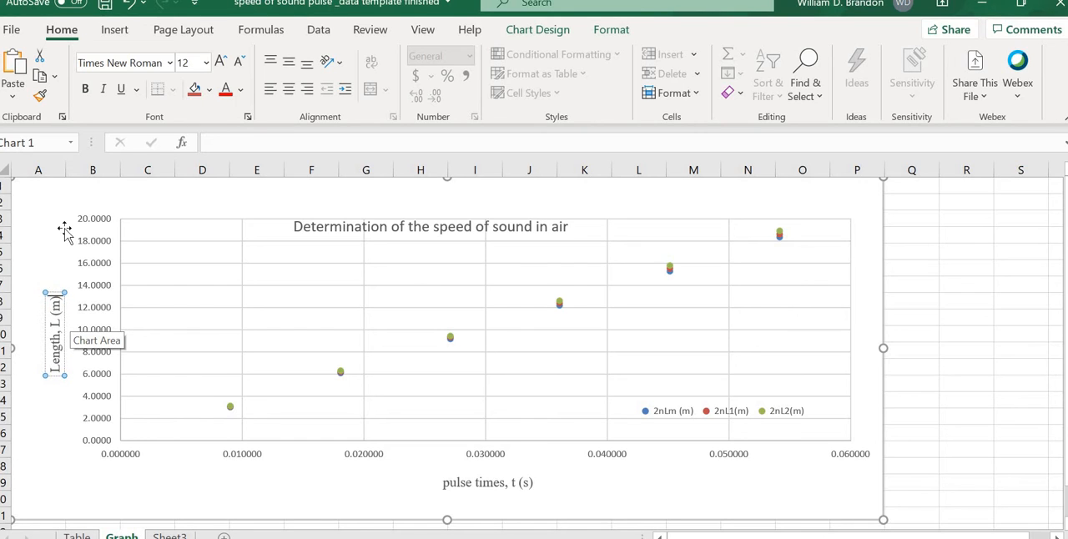
pyautogui.moveTo(44, 330); pyautogui.dragTo(35, 344)
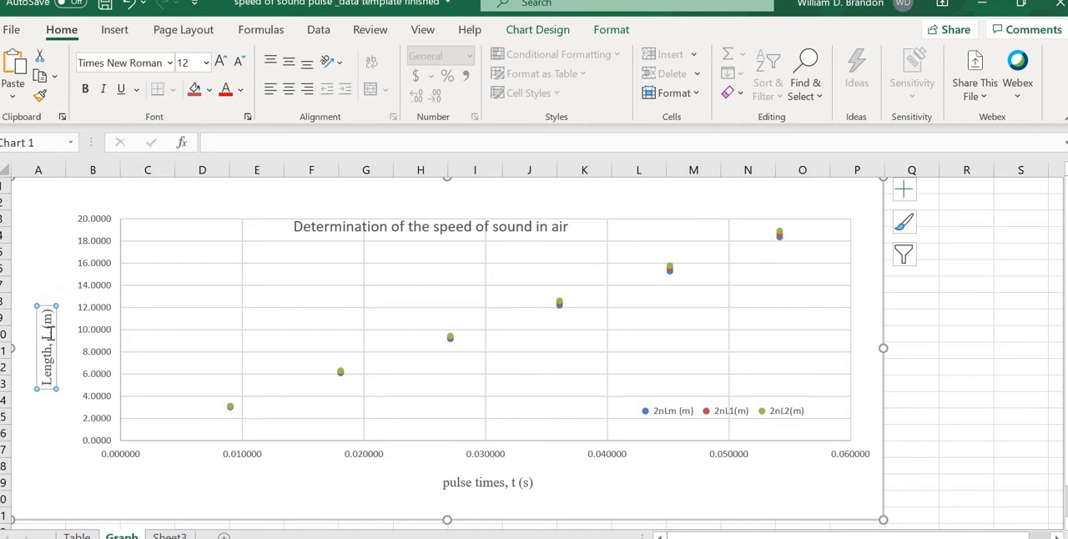
# Step: Italicize the variable symbols L and t in the vertical and horizontal axis titles
pyautogui.doubleClick(47, 338)
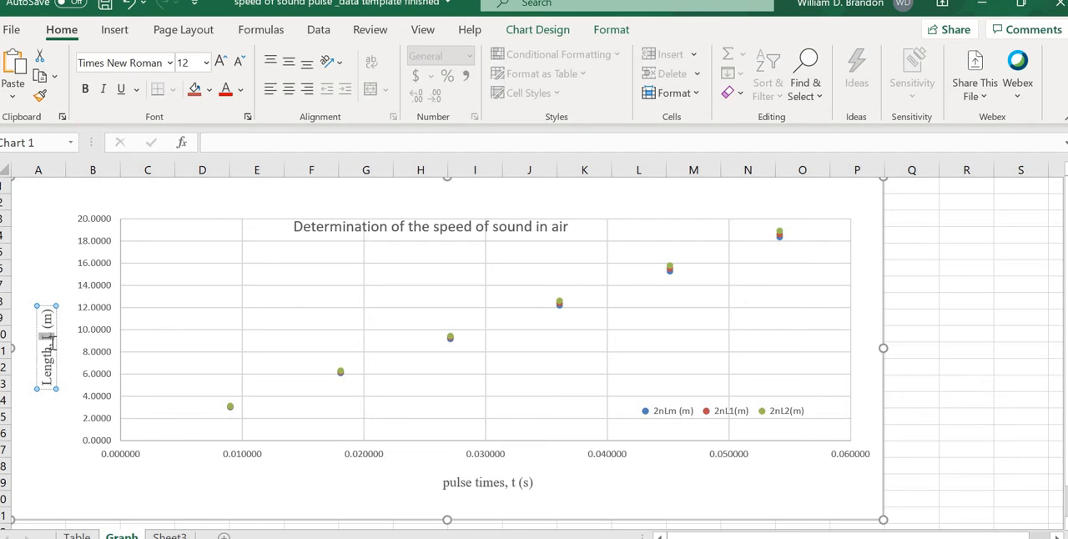
pyautogui.click(103, 88)
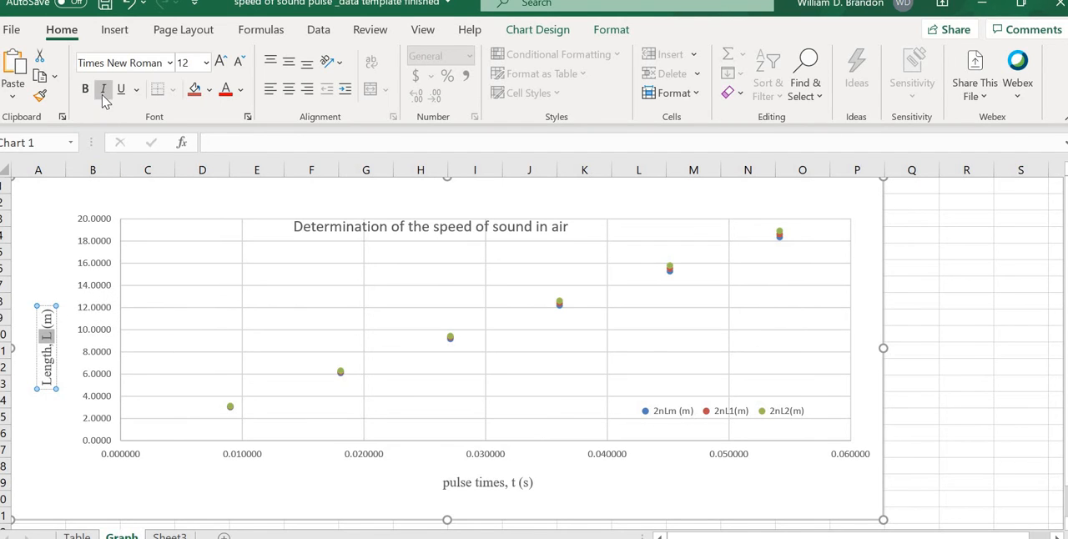
pyautogui.doubleClick(513, 485)
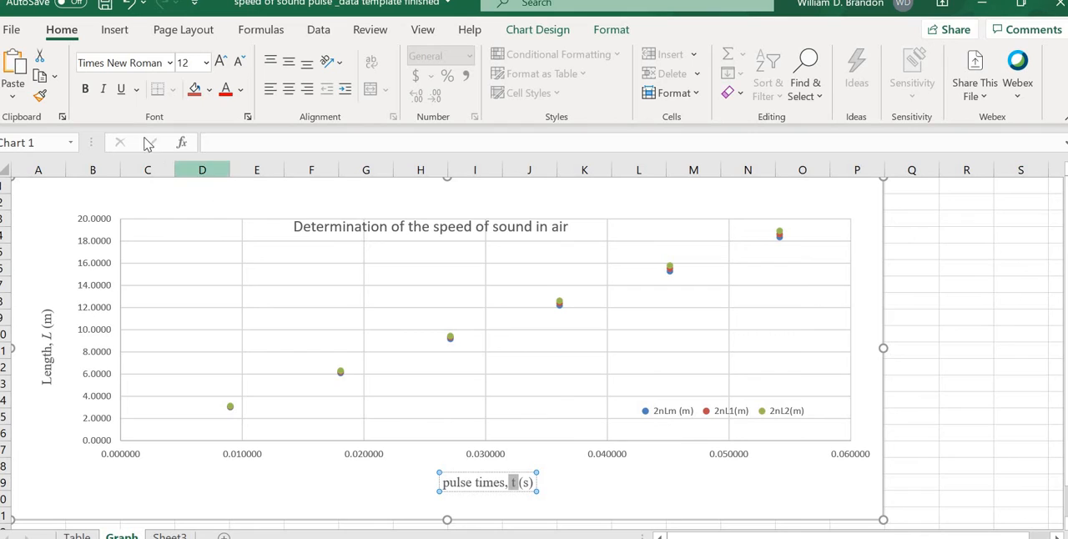
pyautogui.click(102, 89)
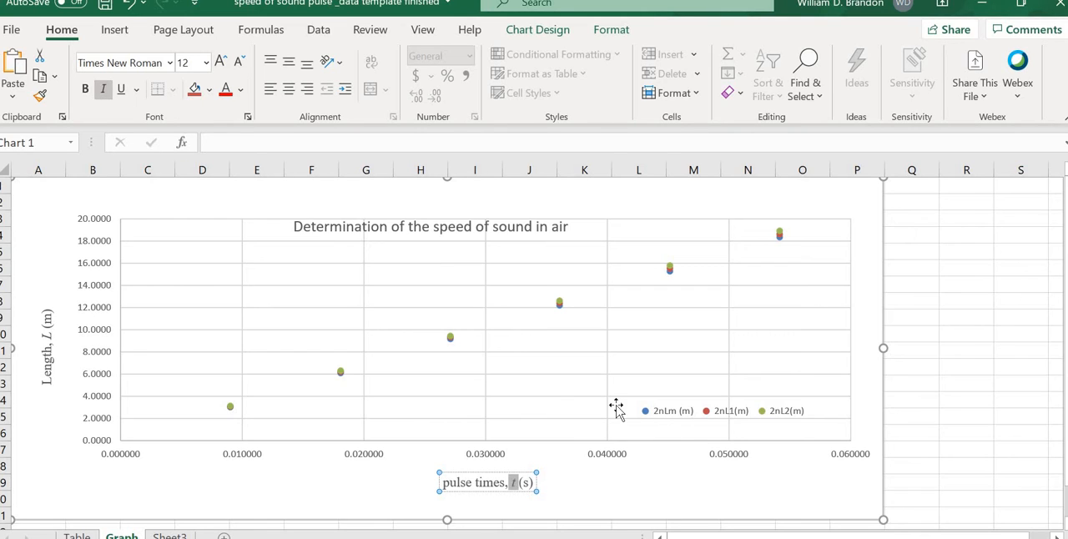
pyautogui.click(643, 486)
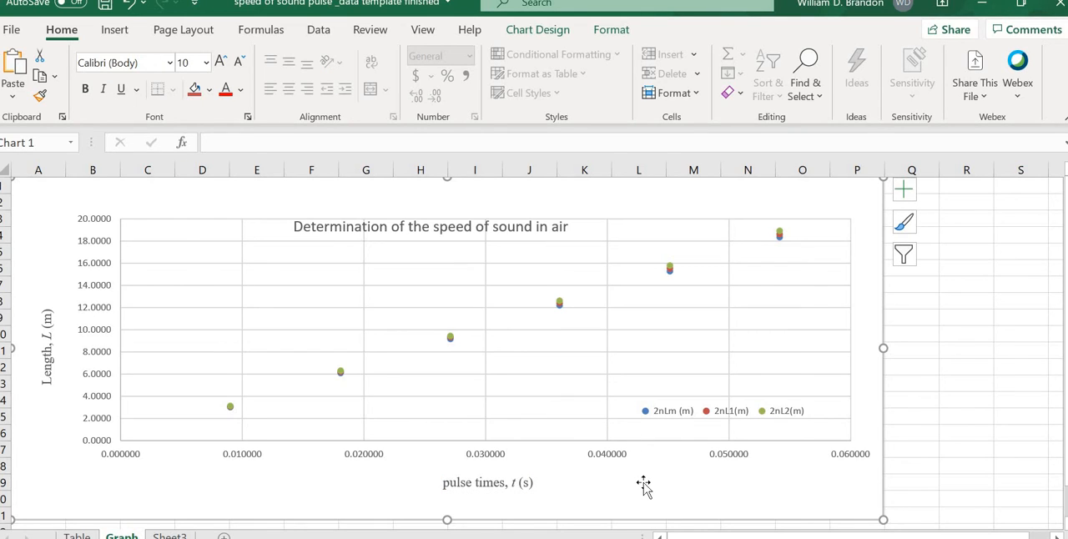
# Step: Move the chart title up so it sits across the upper edge of the plot area
pyautogui.click(467, 222)
pyautogui.moveTo(468, 223); pyautogui.dragTo(472, 225)
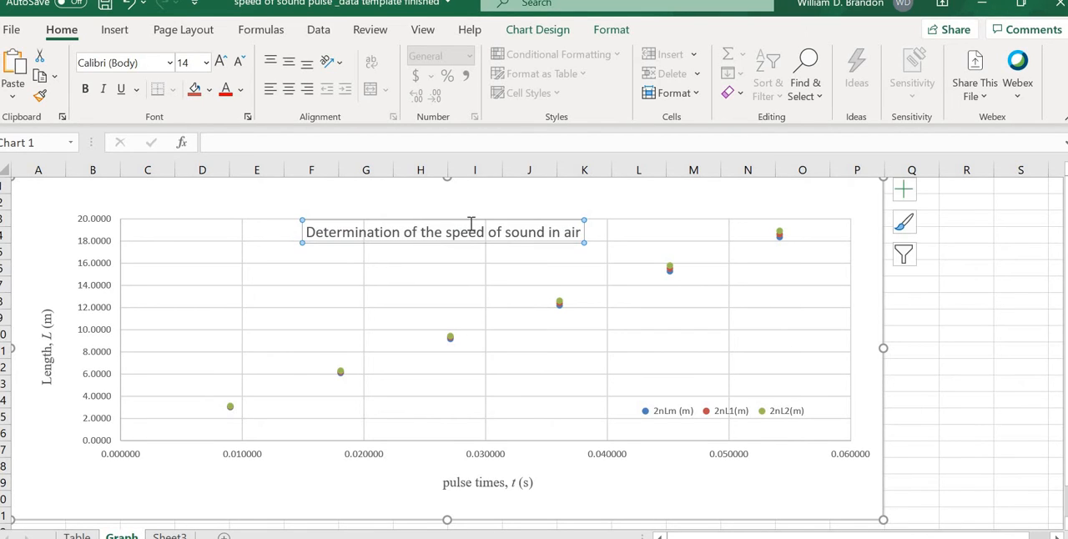
pyautogui.click(471, 225)
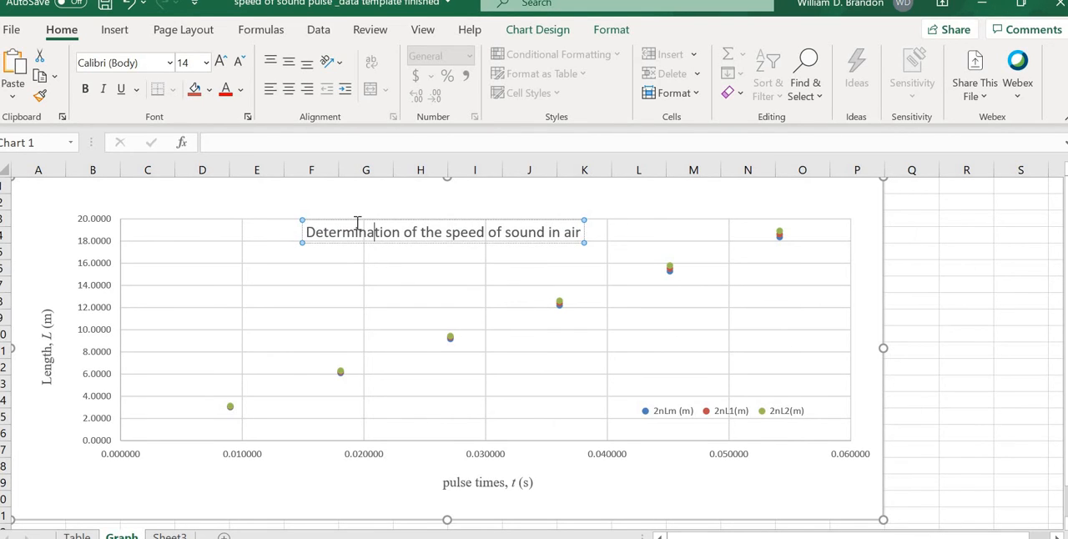
pyautogui.moveTo(302, 227); pyautogui.dragTo(303, 206)
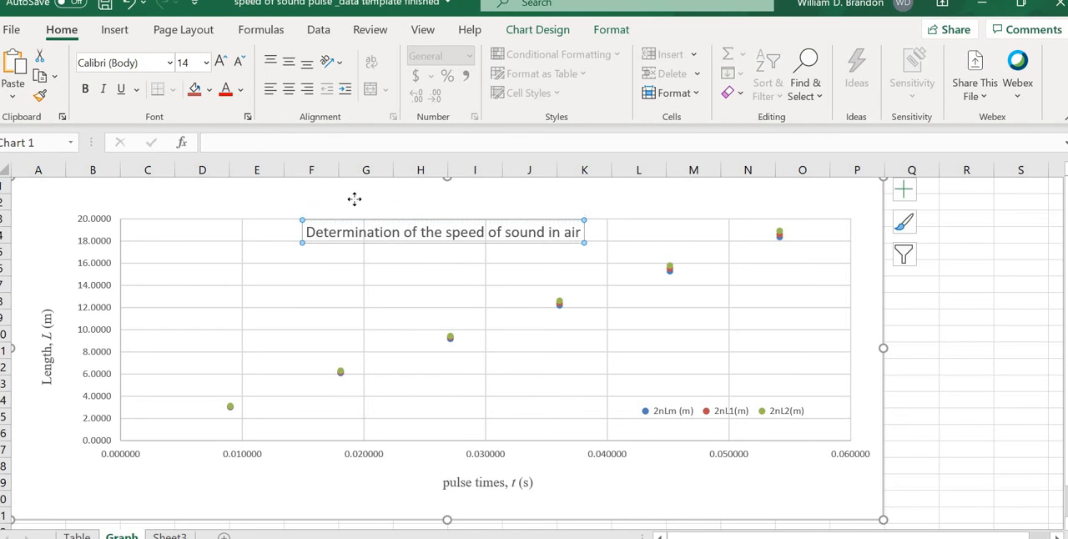
# Step: Give the chart title a solid white fill and place it inside the plot area, between the 20 and 16 gridlines
pyautogui.rightClick(384, 198)
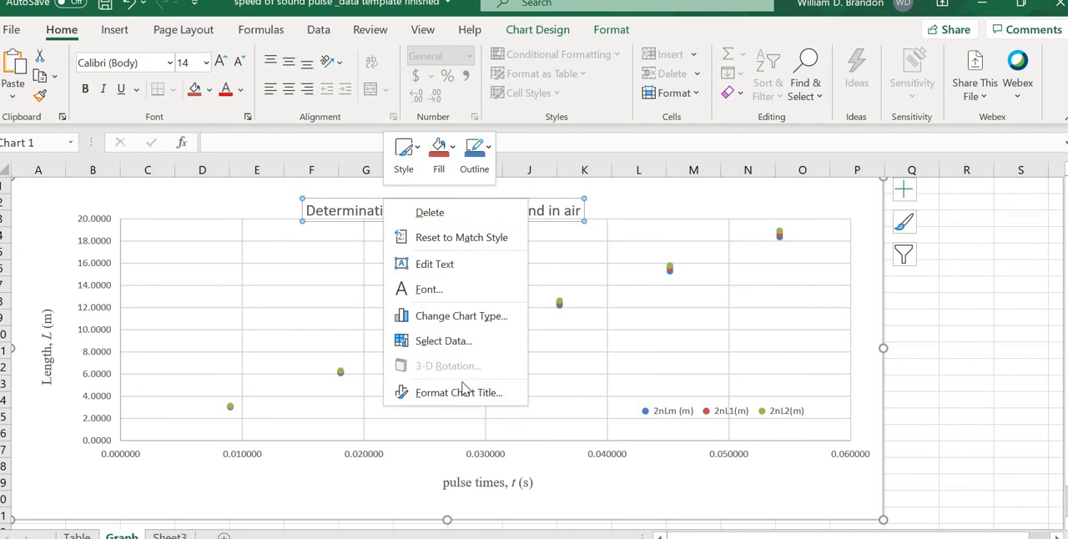
pyautogui.click(504, 389)
pyautogui.click(871, 276)
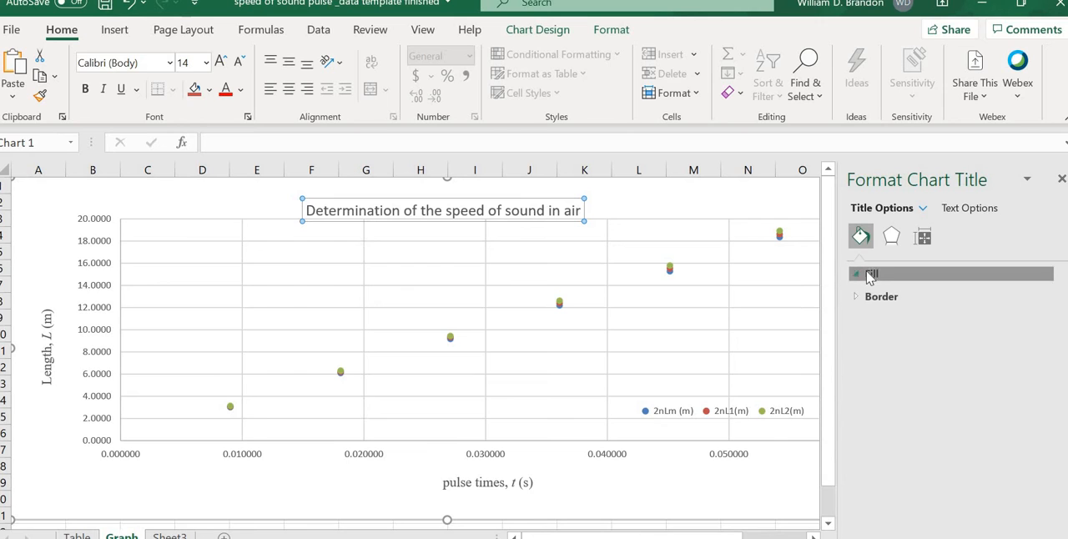
pyautogui.click(900, 322)
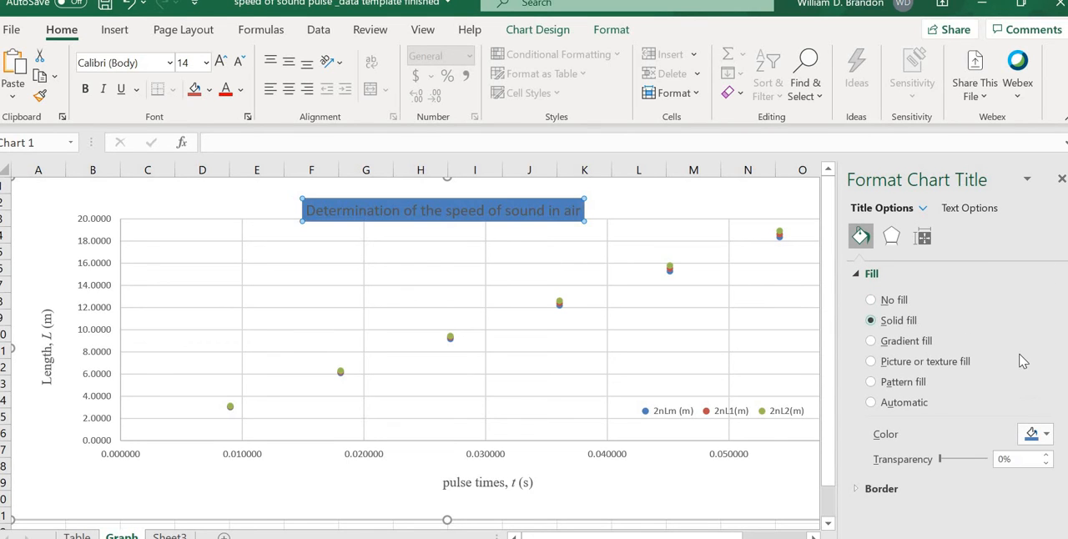
pyautogui.click(1033, 433)
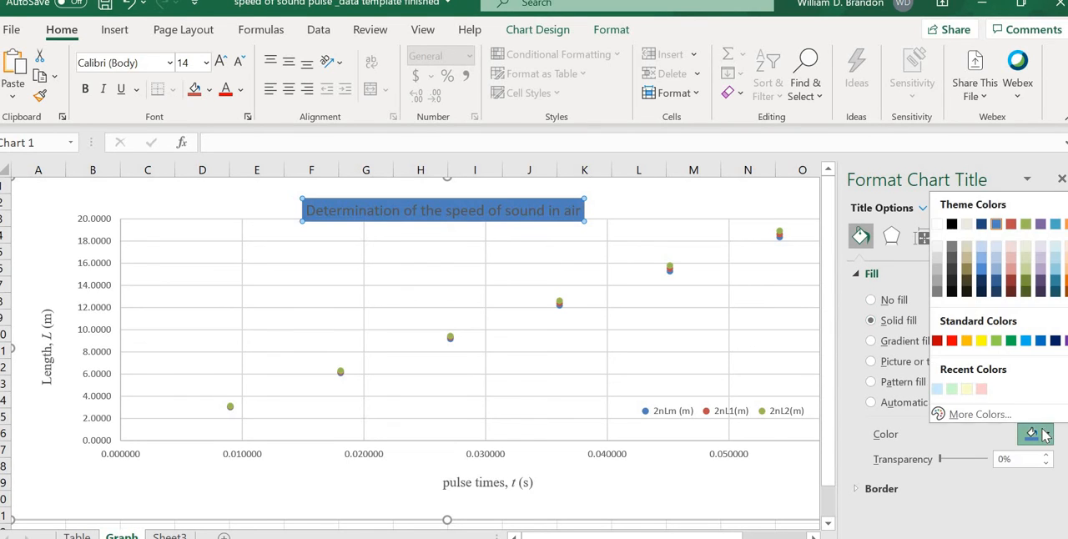
pyautogui.click(938, 224)
pyautogui.moveTo(519, 195); pyautogui.dragTo(536, 231)
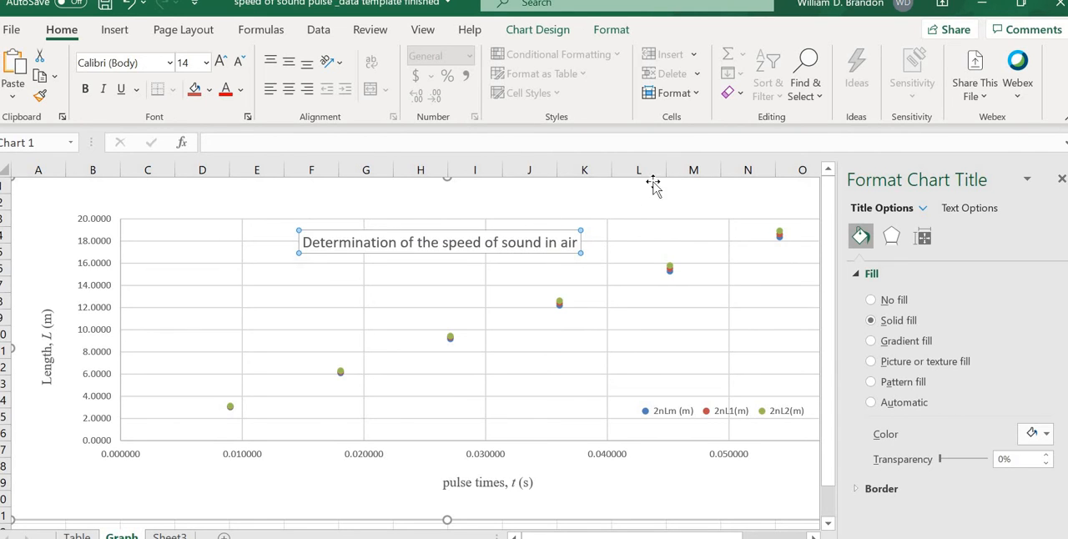
pyautogui.click(641, 246)
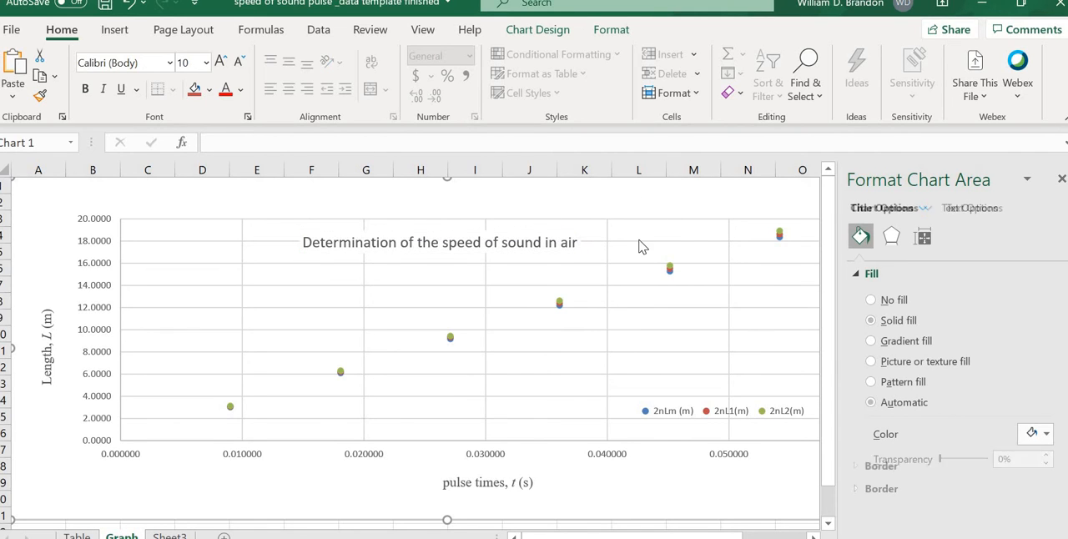
pyautogui.click(626, 312)
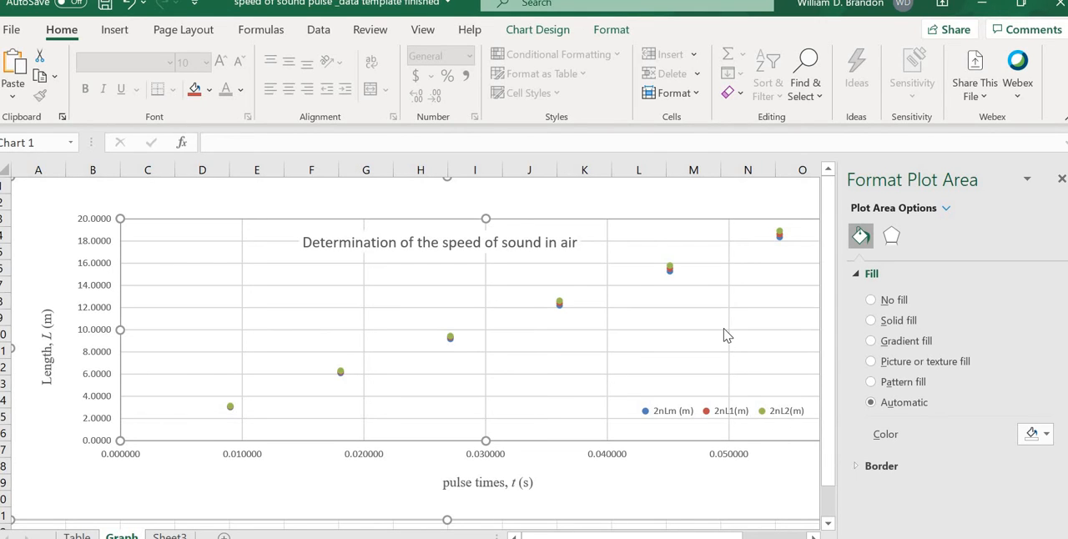
pyautogui.rightClick(781, 240)
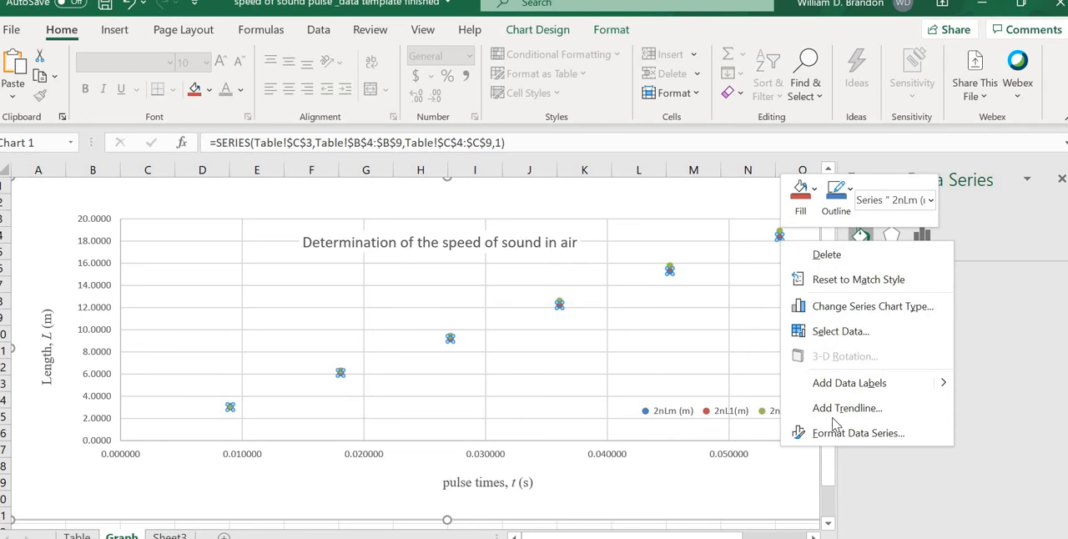
pyautogui.click(873, 431)
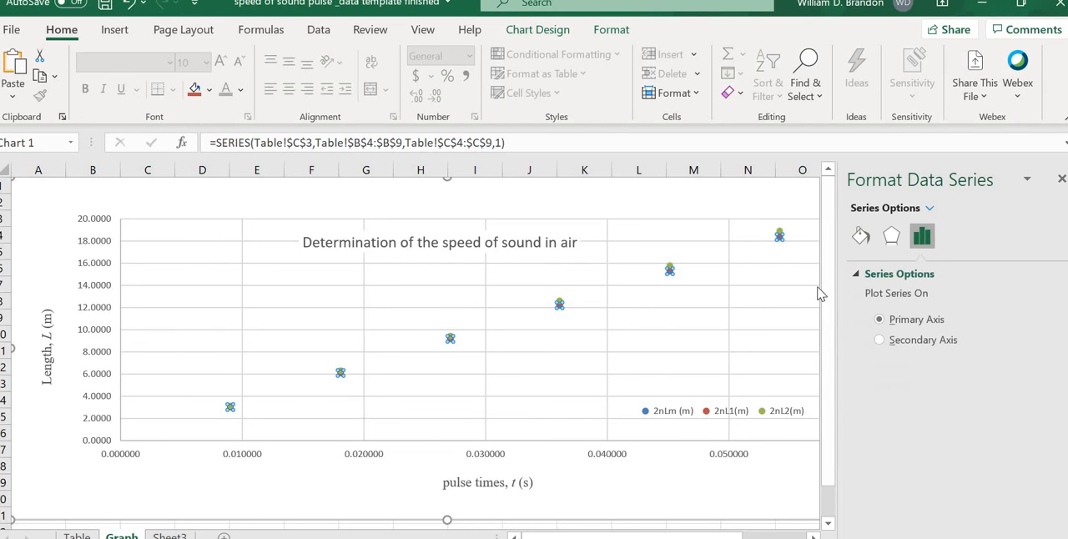
# Step: Add a linear trendline with its equation to the 2nL1(m) series and move the equation to the empty area near the vertical axis
pyautogui.rightClick(780, 237)
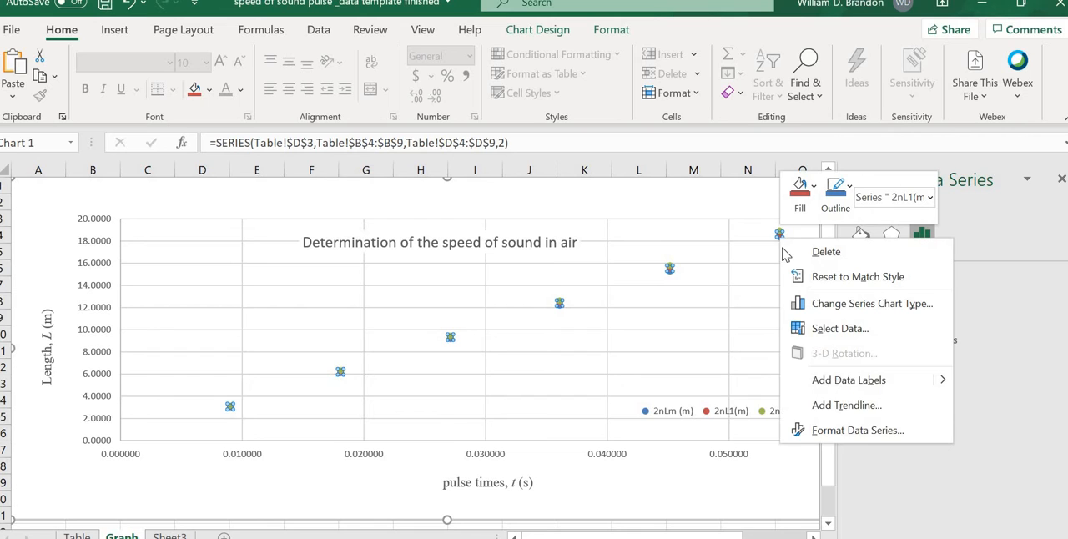
pyautogui.click(846, 405)
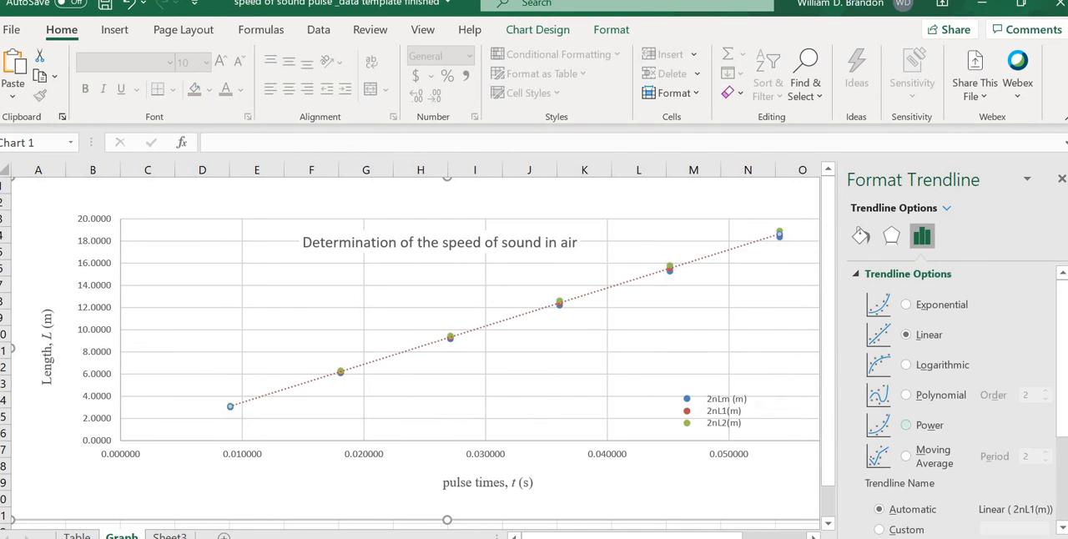
pyautogui.scroll(-3, 960, 434)
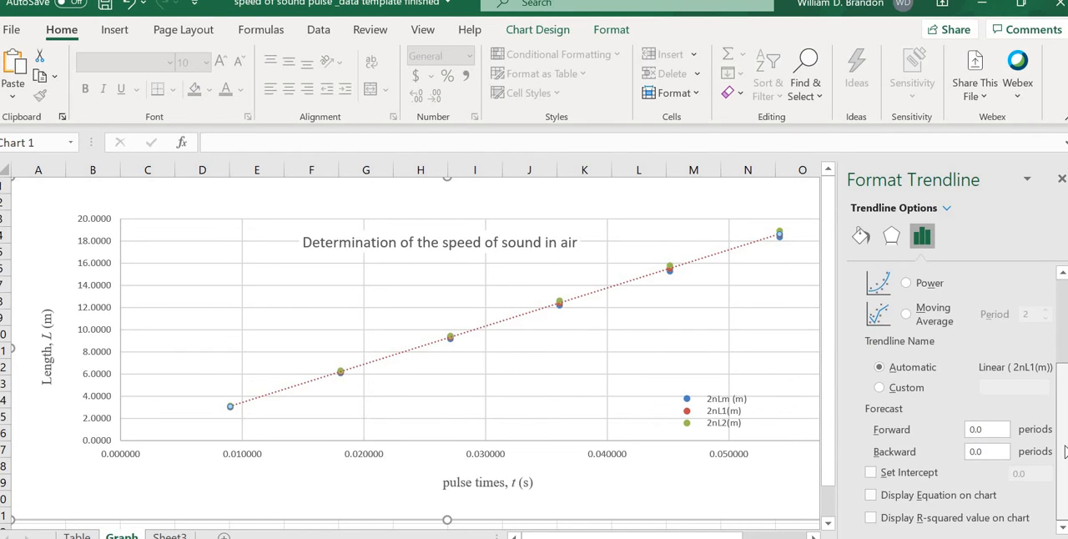
pyautogui.click(872, 496)
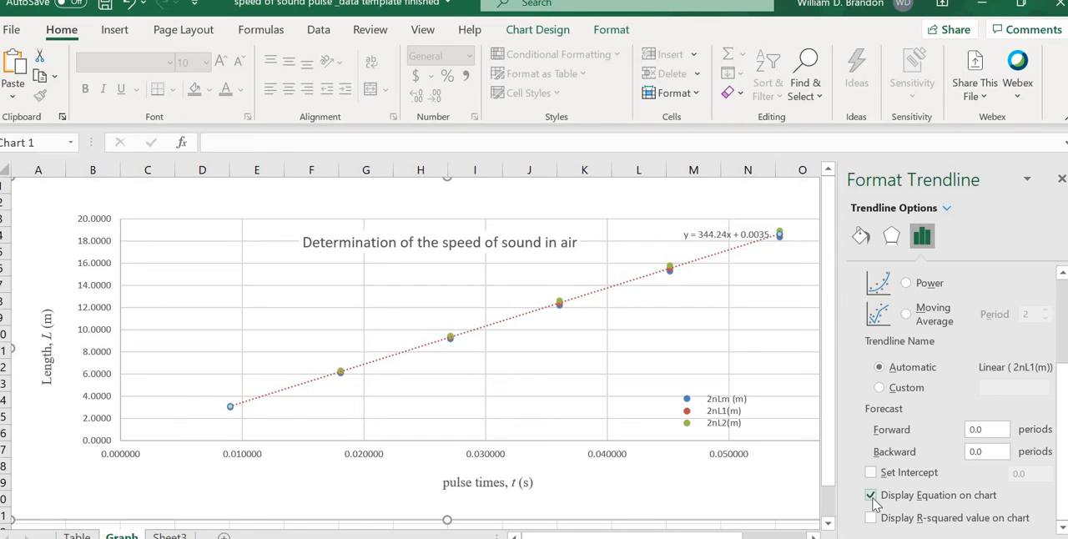
pyautogui.moveTo(709, 231); pyautogui.dragTo(208, 281)
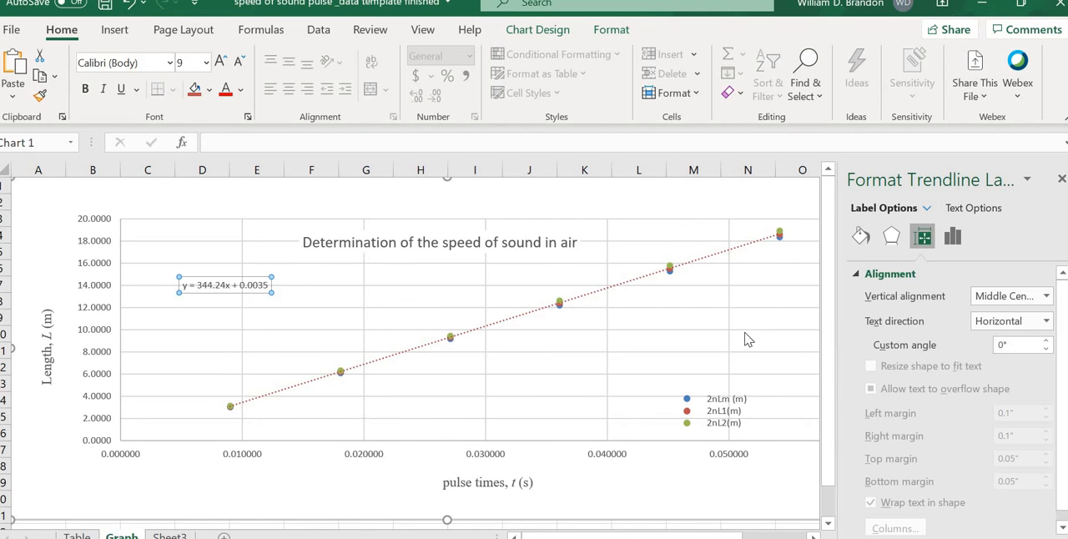
# Step: Set the 2nL1(m) trendline's intercept to 0.0 and move its equation just below the 16 gridline
pyautogui.rightClick(204, 278)
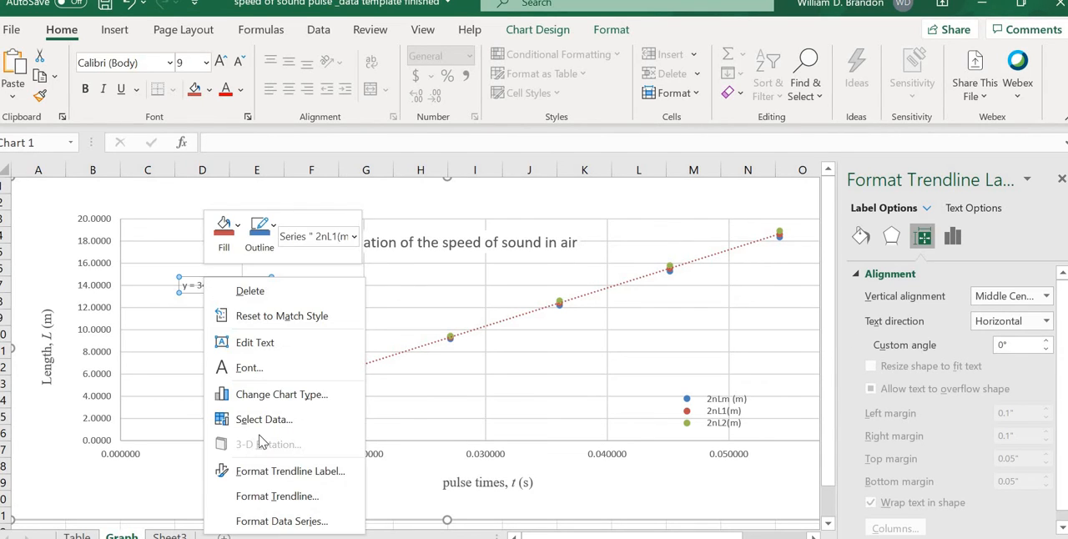
pyautogui.click(268, 496)
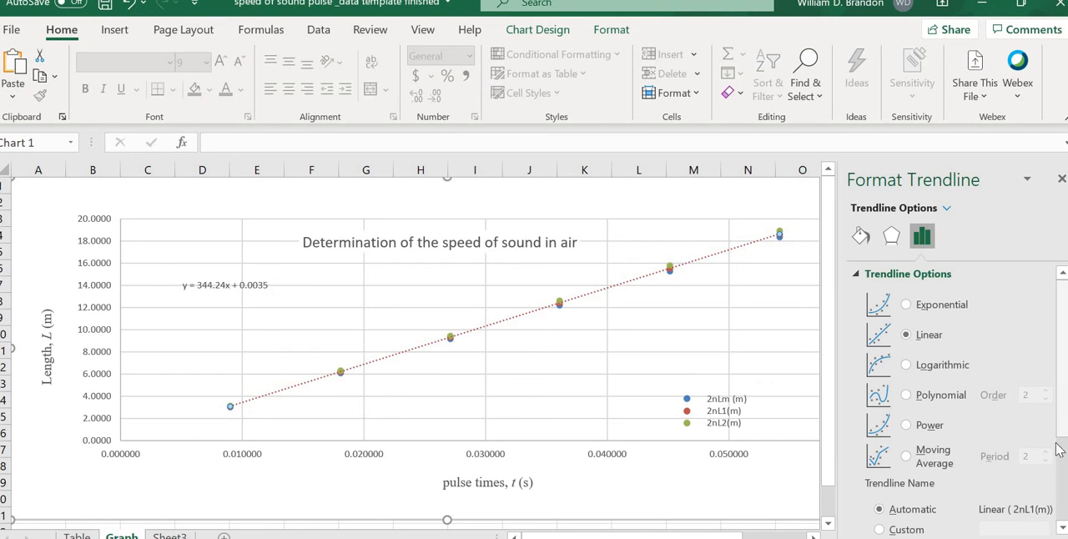
pyautogui.scroll(-2, 1059, 449)
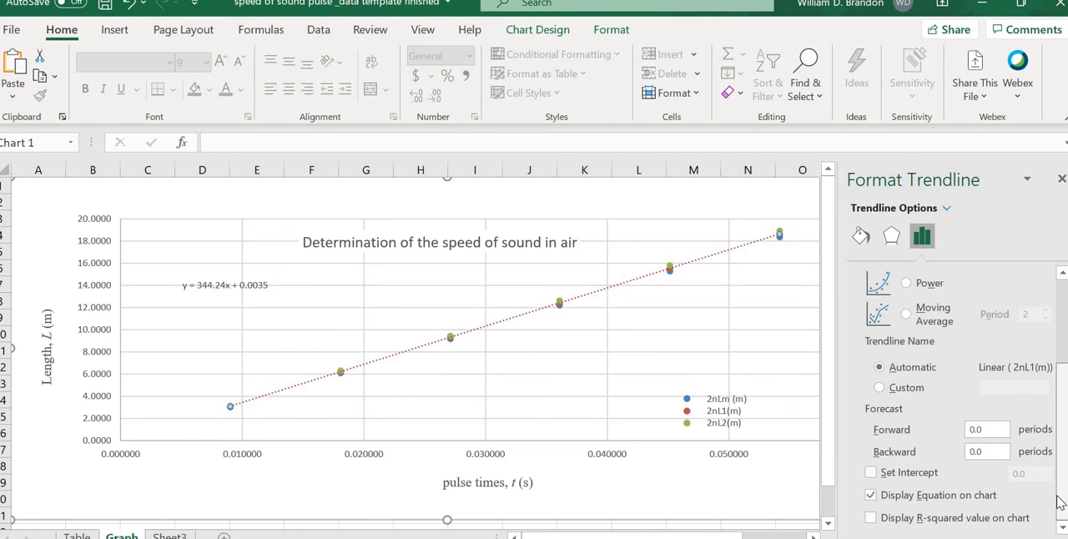
pyautogui.click(870, 473)
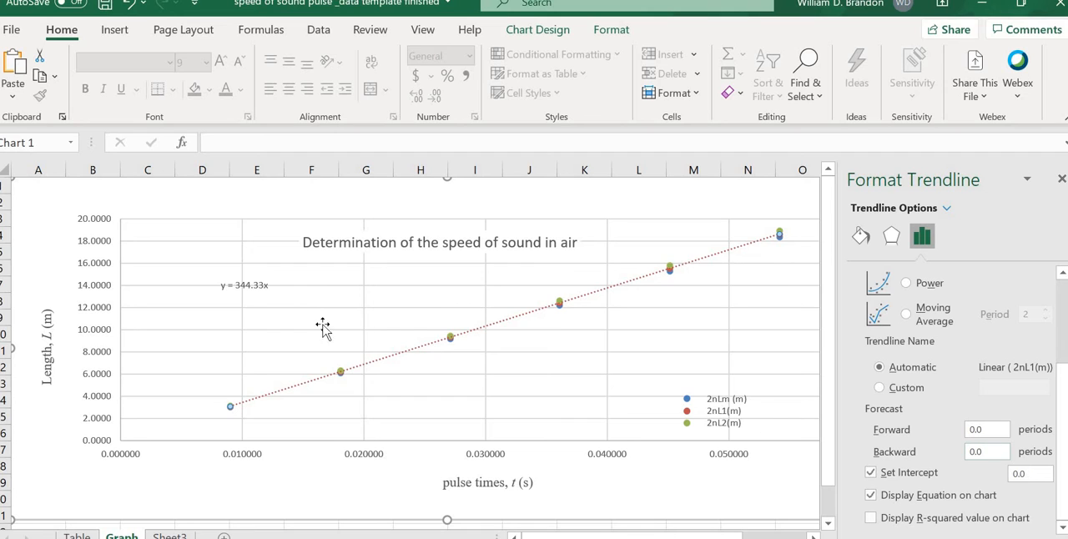
pyautogui.click(242, 285)
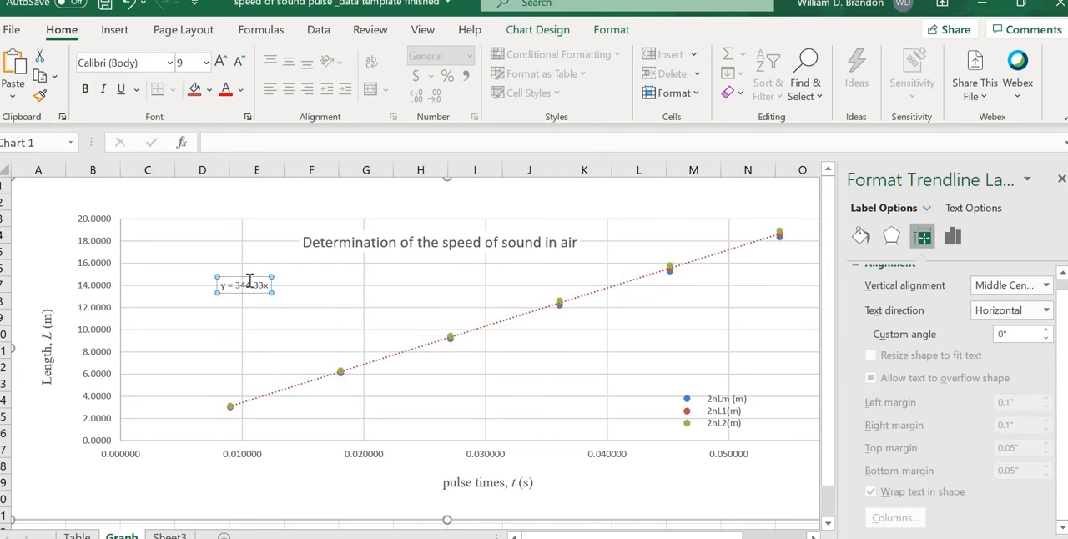
pyautogui.moveTo(241, 249); pyautogui.dragTo(239, 259)
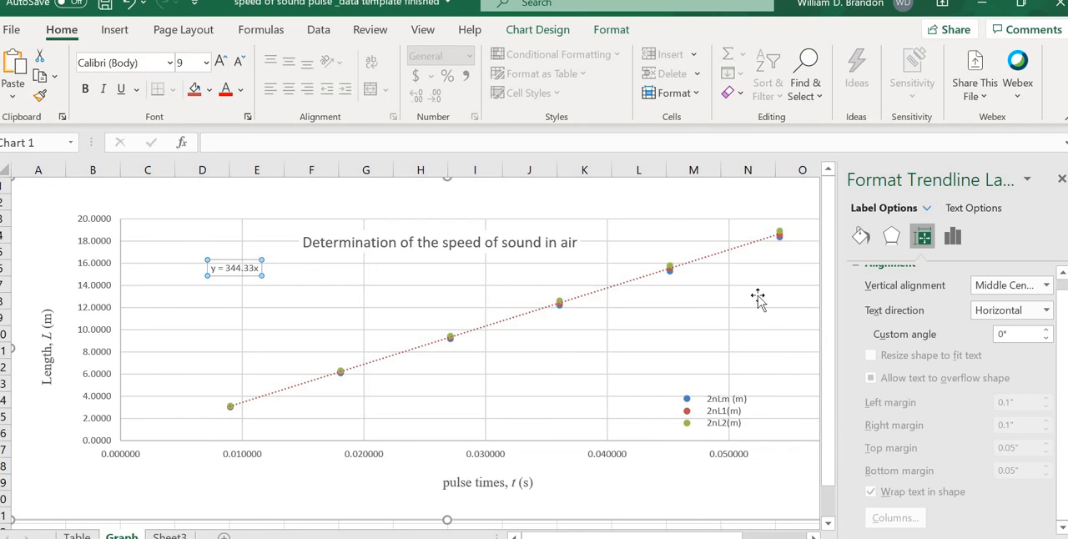
pyautogui.rightClick(781, 237)
pyautogui.click(887, 429)
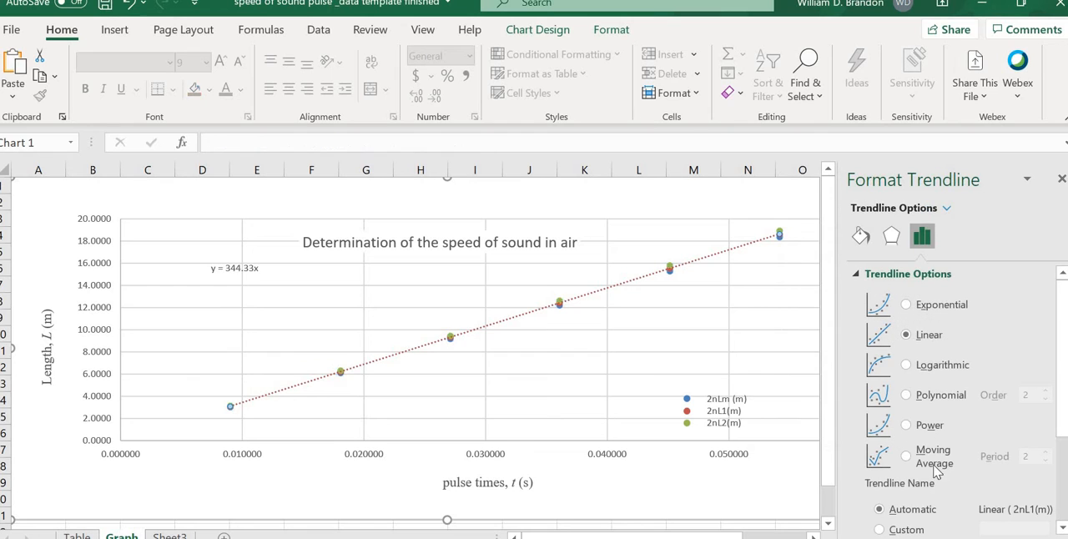
pyautogui.scroll(-3, 943, 401)
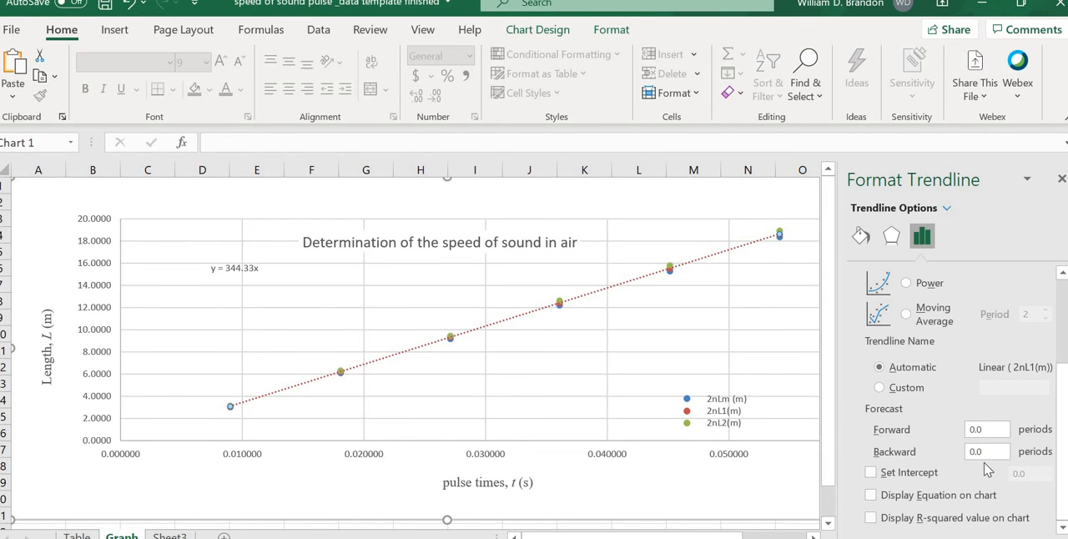
pyautogui.click(873, 497)
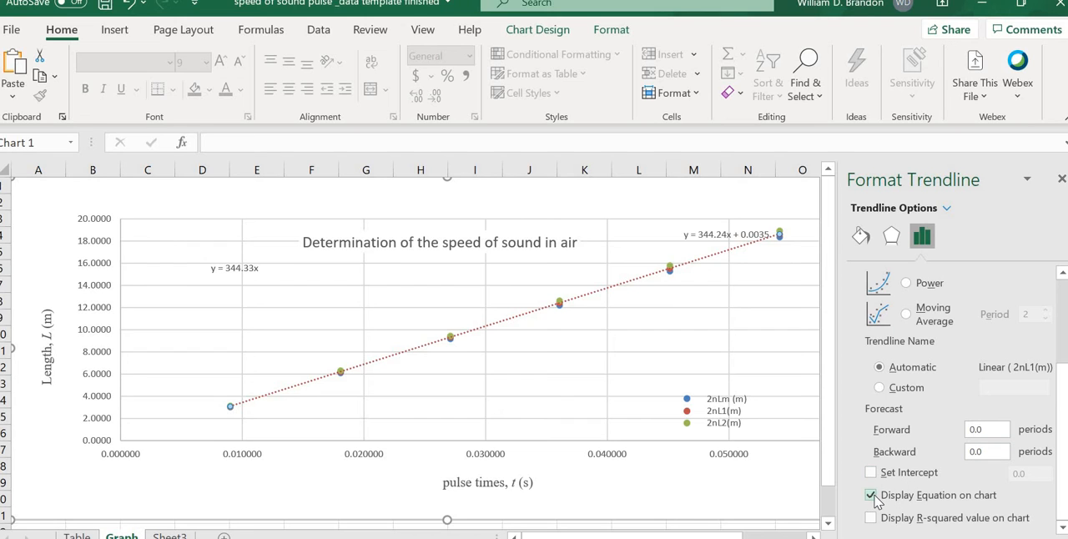
pyautogui.moveTo(722, 235); pyautogui.dragTo(243, 294)
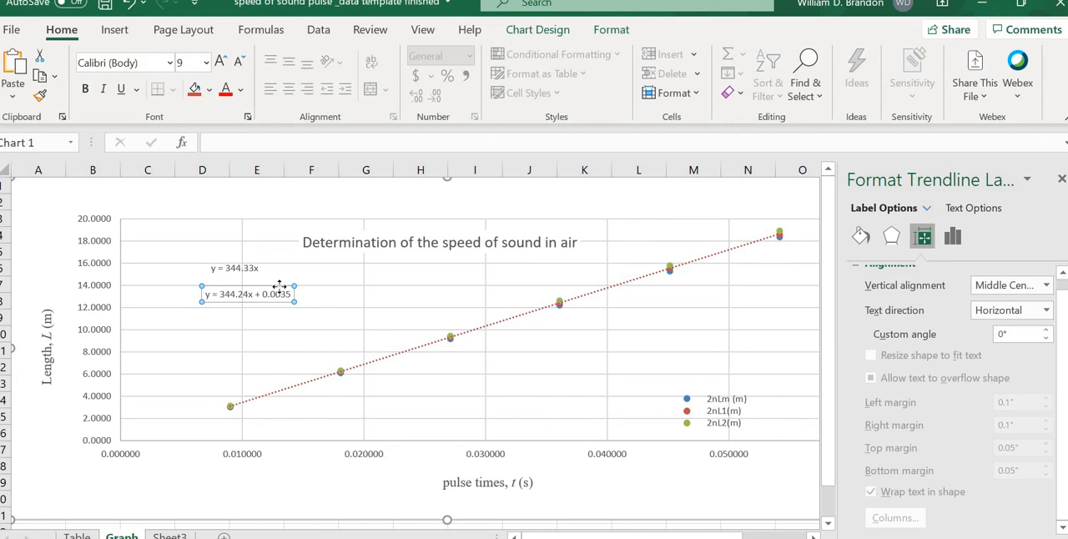
pyautogui.press('Delete')
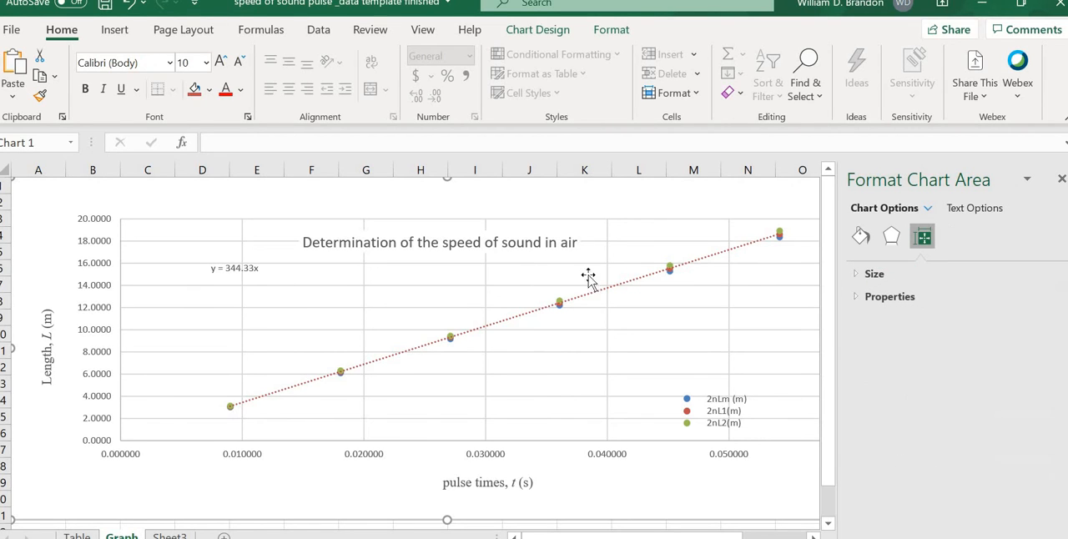
# Step: Add a linear trendline with its equation to the 2nL2(m) series and move the equation beside the 2nL1(m) equation
pyautogui.rightClick(672, 269)
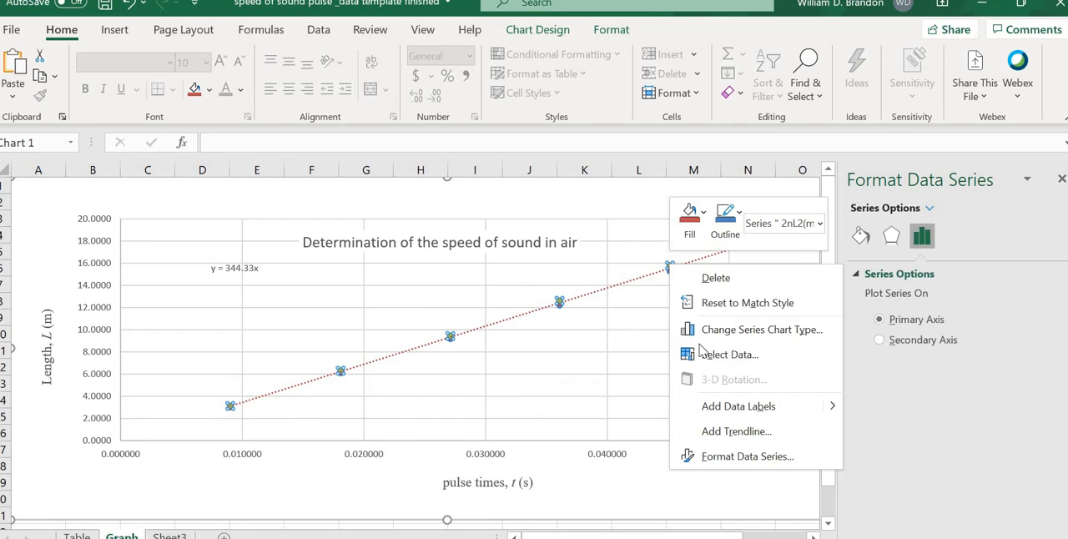
pyautogui.click(719, 429)
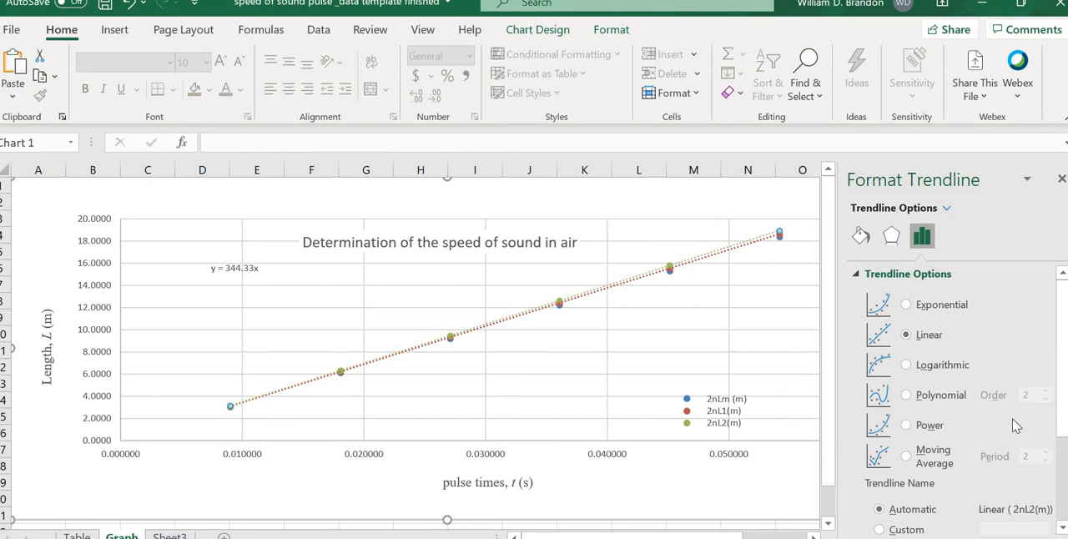
pyautogui.scroll(-3, 1010, 426)
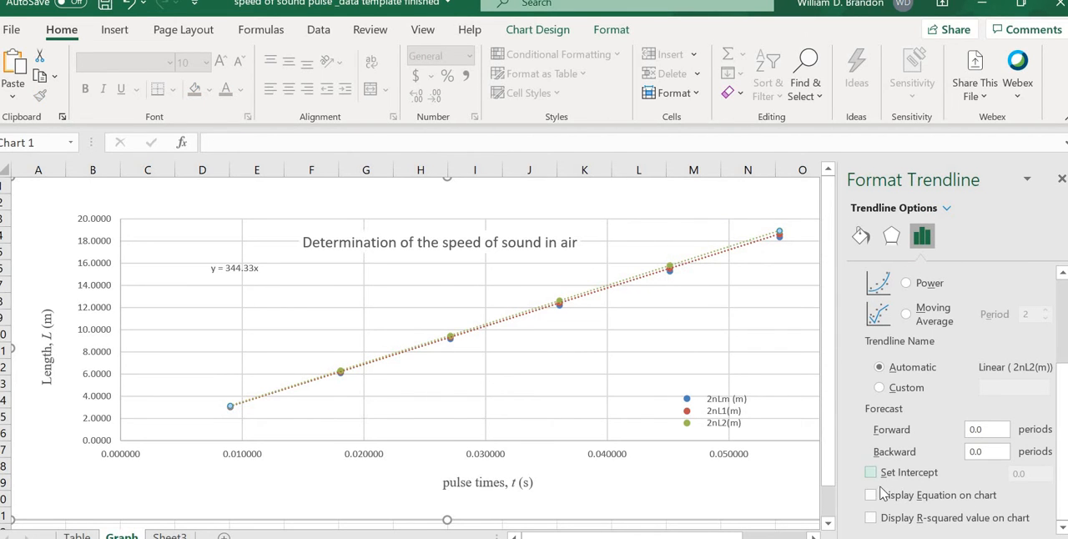
pyautogui.click(871, 496)
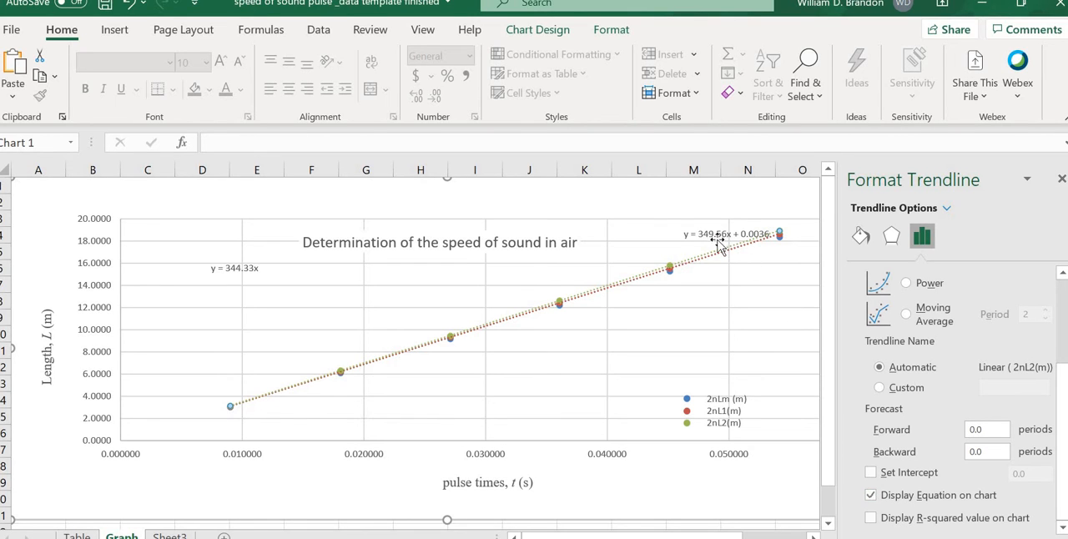
pyautogui.moveTo(756, 236); pyautogui.dragTo(338, 272)
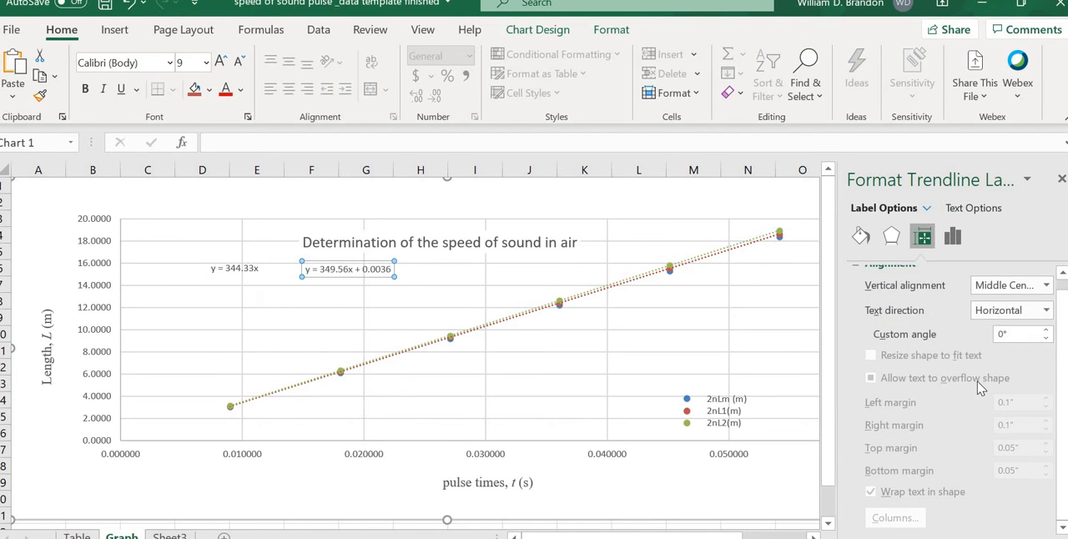
# Step: Set the 2nL2(m) trendline's intercept to 0.0 and move its equation closer to the 2nL1(m) equation
pyautogui.rightClick(351, 269)
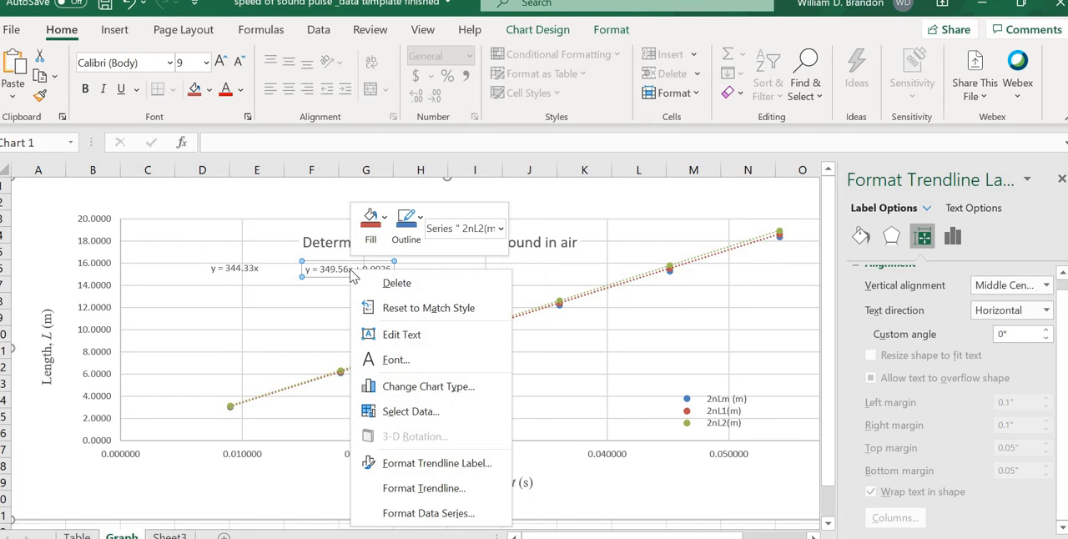
pyautogui.click(424, 488)
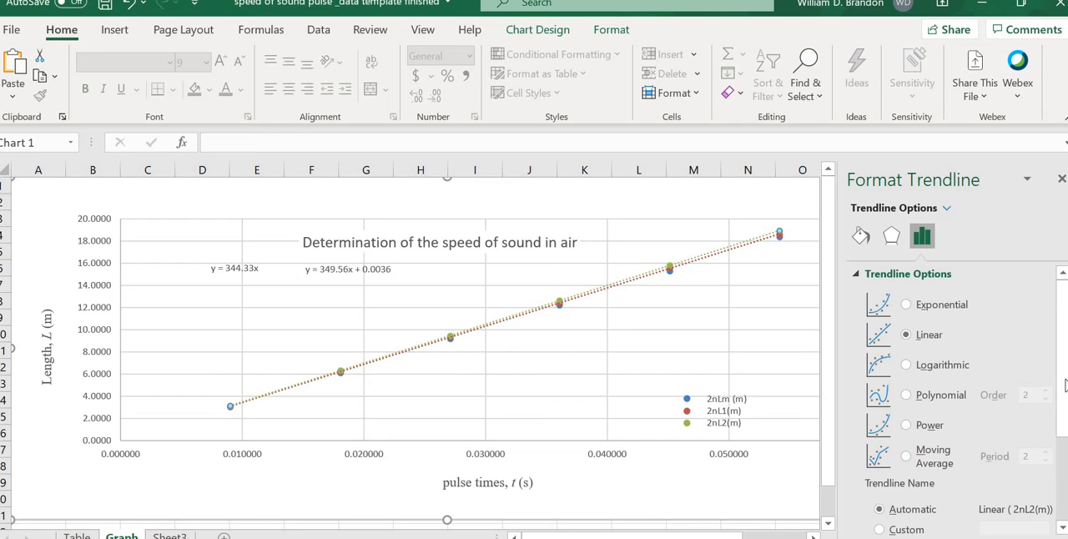
pyautogui.scroll(-3, 1065, 385)
pyautogui.click(871, 473)
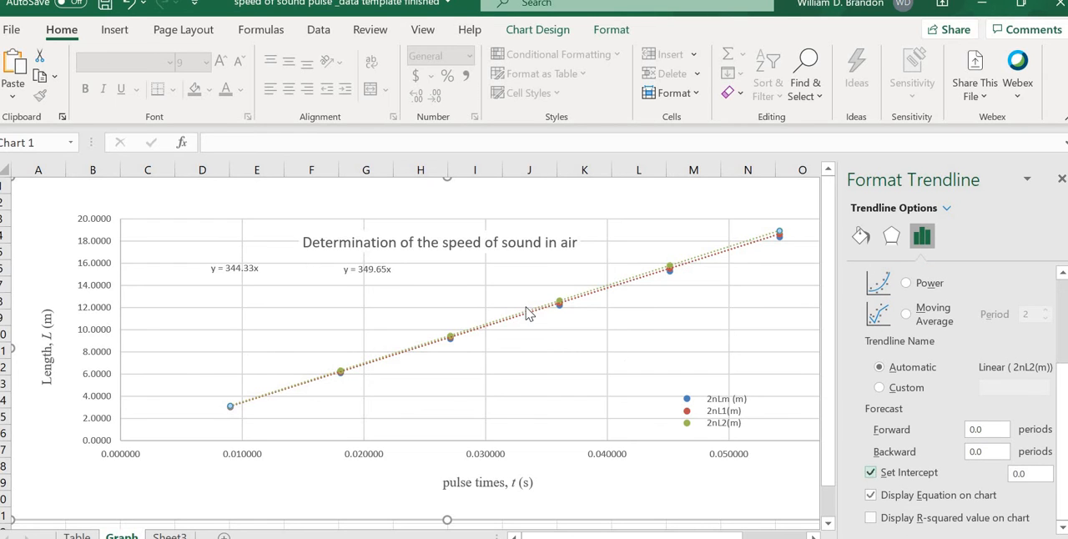
pyautogui.click(359, 264)
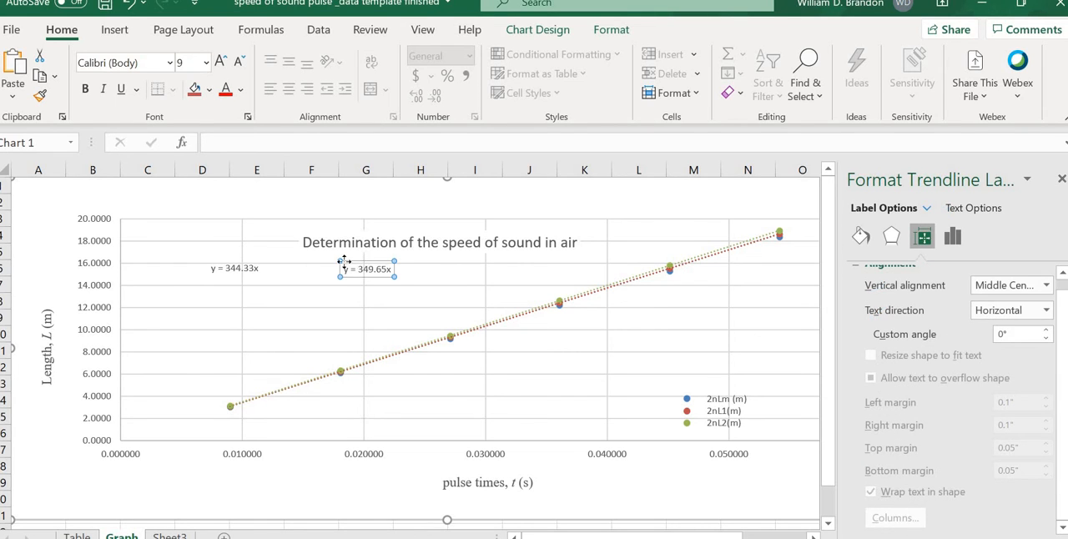
pyautogui.moveTo(325, 262); pyautogui.dragTo(324, 263)
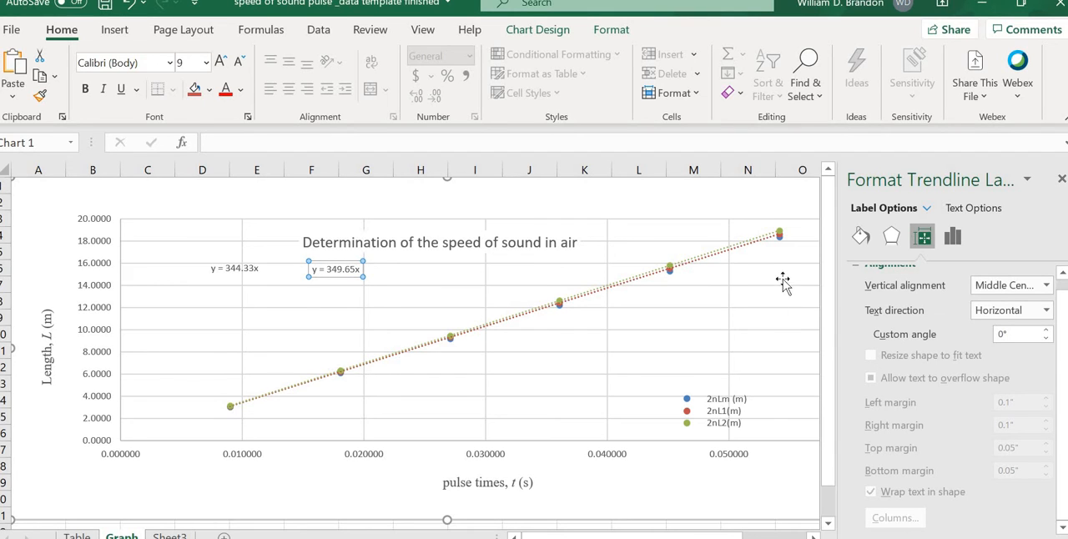
# Step: Add a linear trendline with intercept 0.0 and its equation to the 2nLm (m) series, placing the equation in line with the other two
pyautogui.moveTo(783, 244)
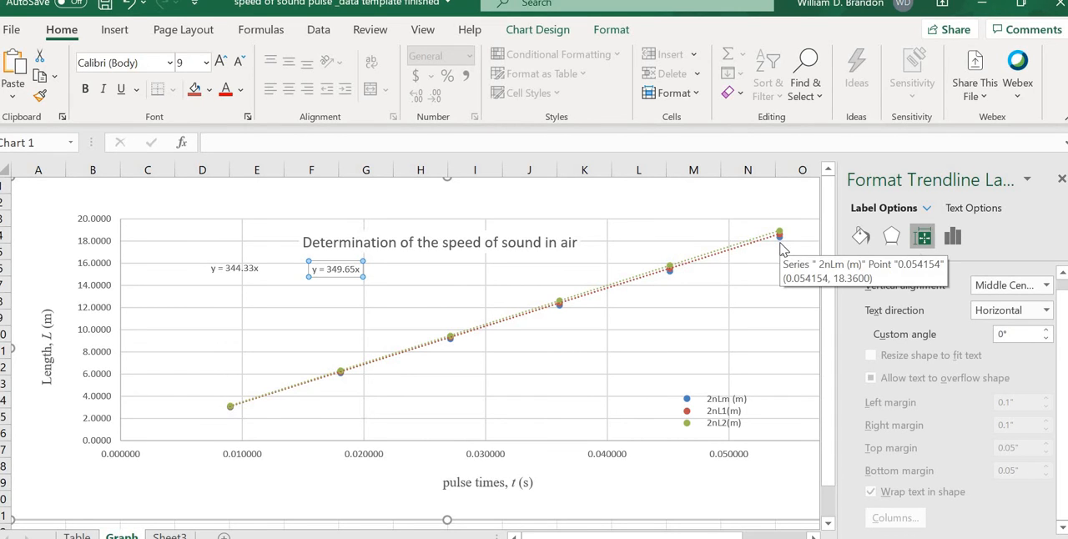
pyautogui.rightClick(782, 247)
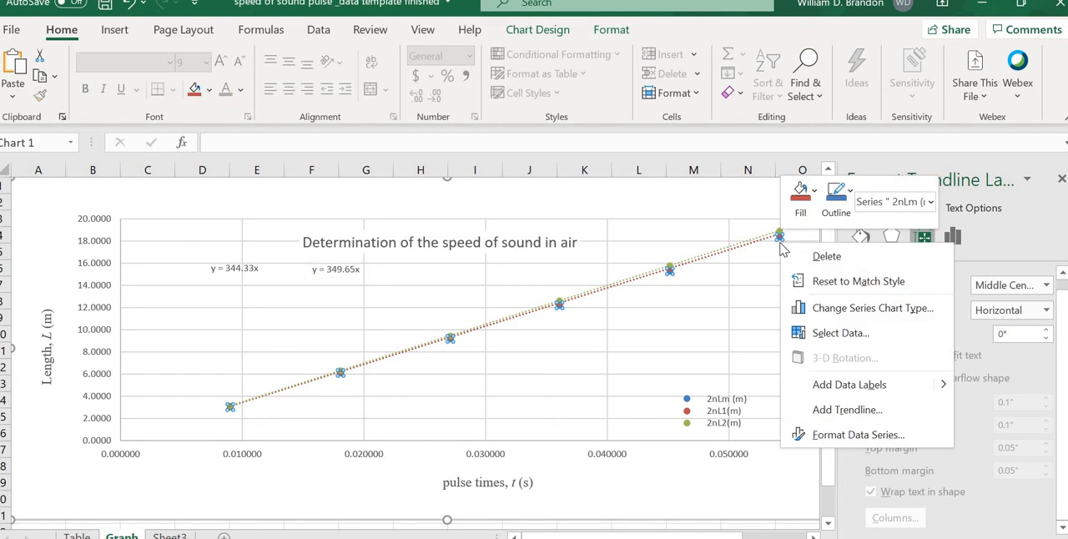
pyautogui.click(838, 410)
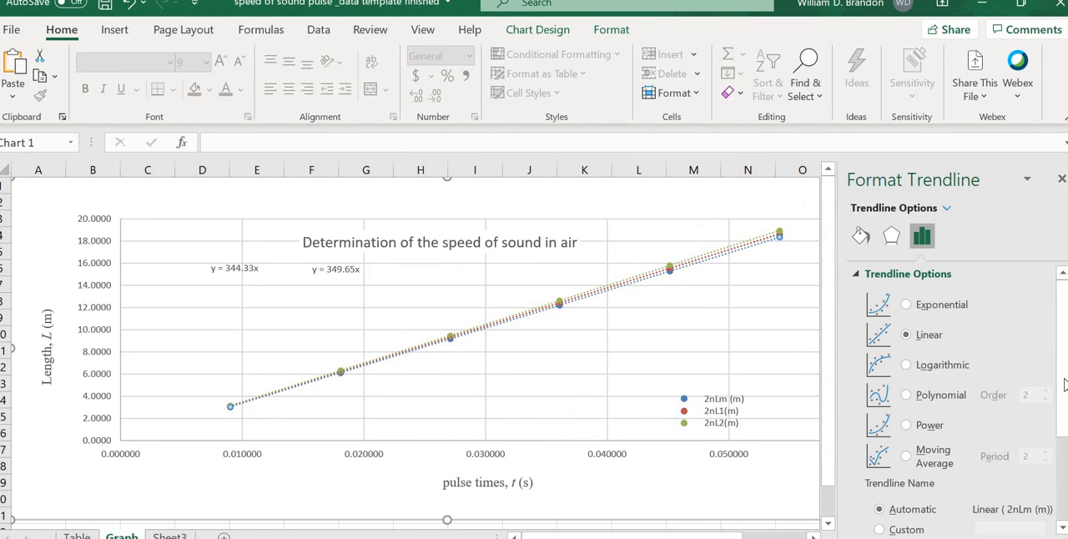
pyautogui.scroll(-4, 1065, 384)
pyautogui.click(872, 473)
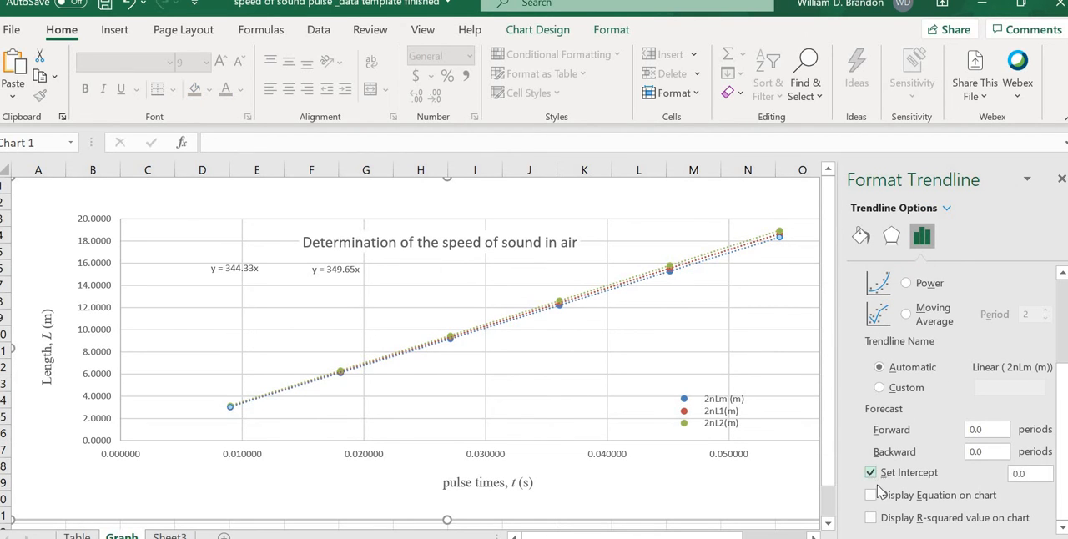
pyautogui.click(871, 496)
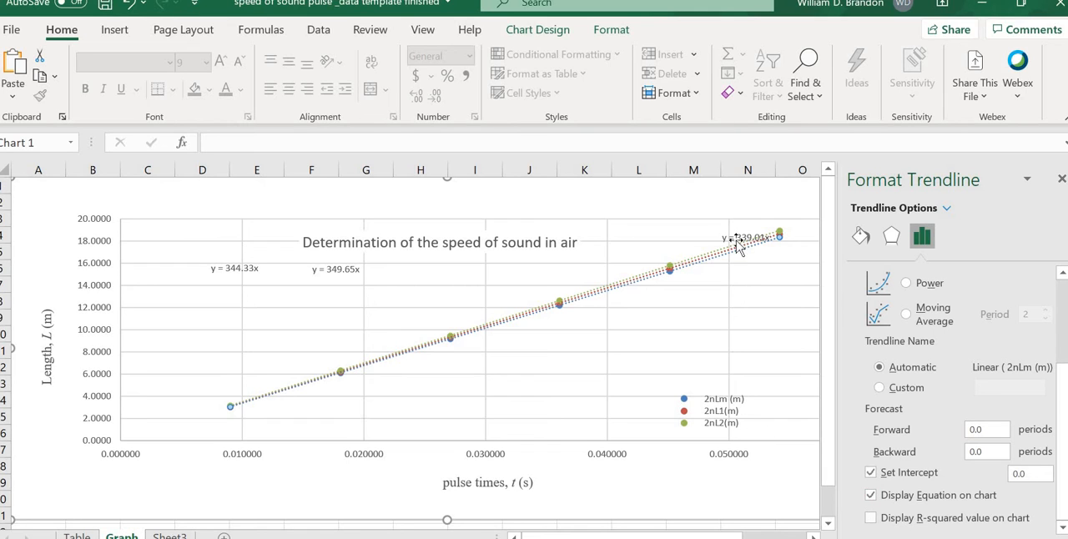
pyautogui.moveTo(738, 245); pyautogui.dragTo(400, 268)
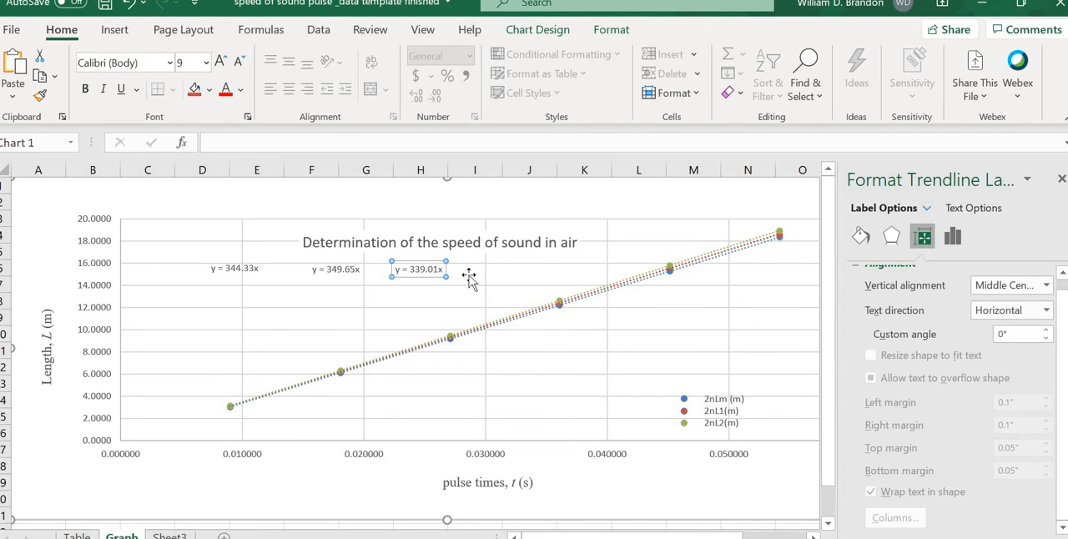
# Step: Extend the 2nLm (m) trendline backward by 0.01 periods
pyautogui.rightClick(422, 262)
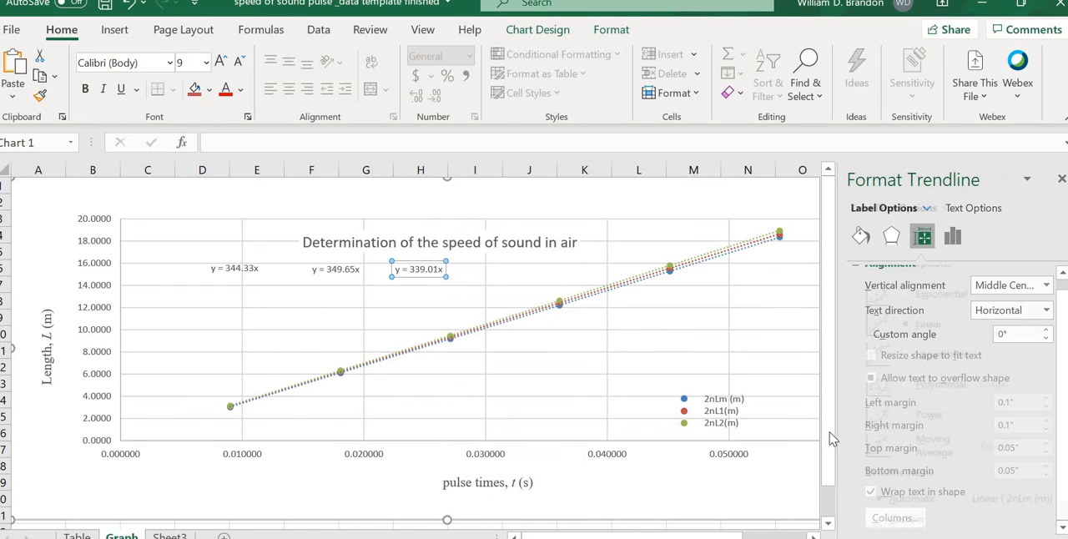
pyautogui.click(470, 480)
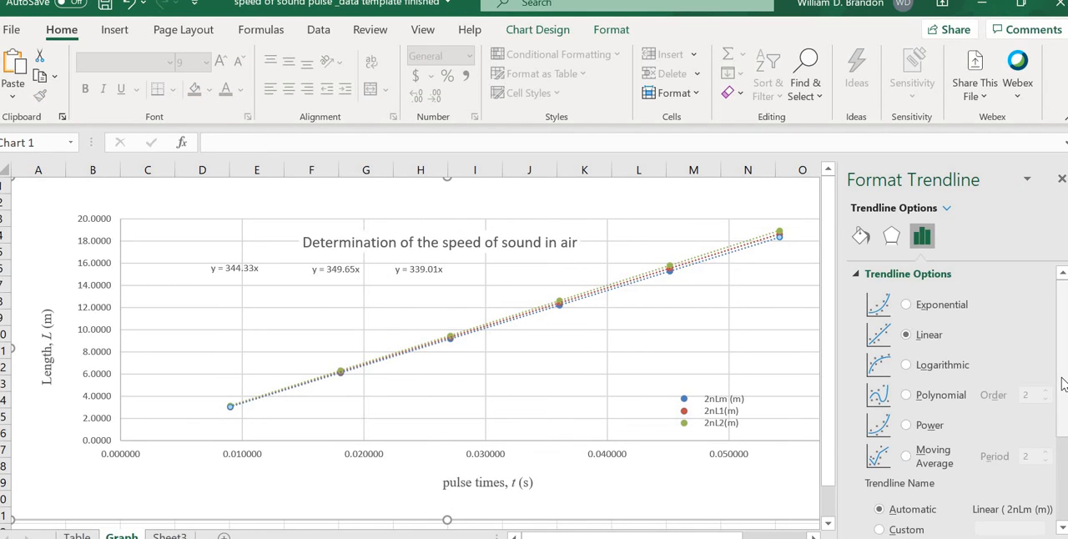
pyautogui.click(1065, 472)
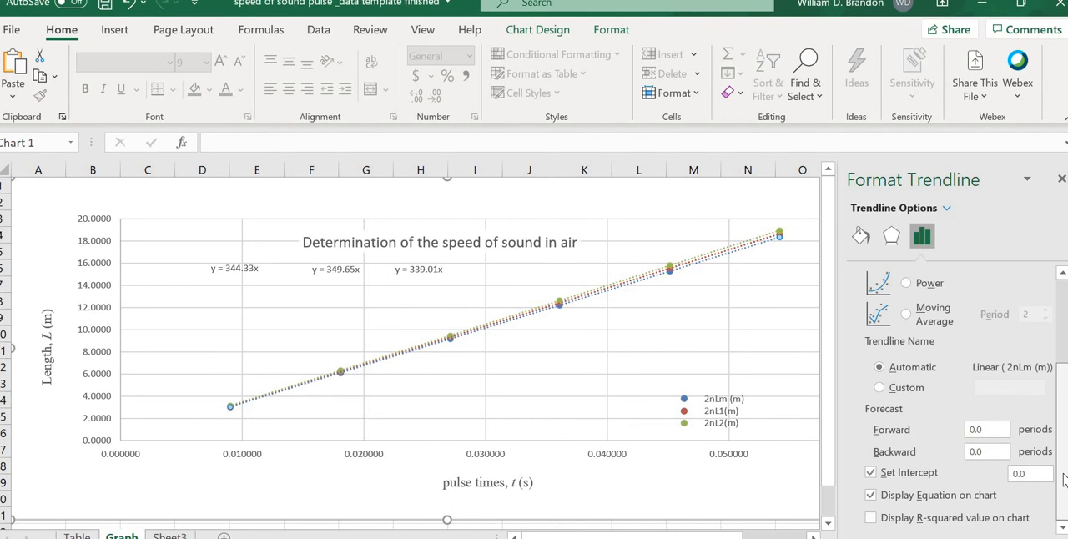
pyautogui.click(987, 454)
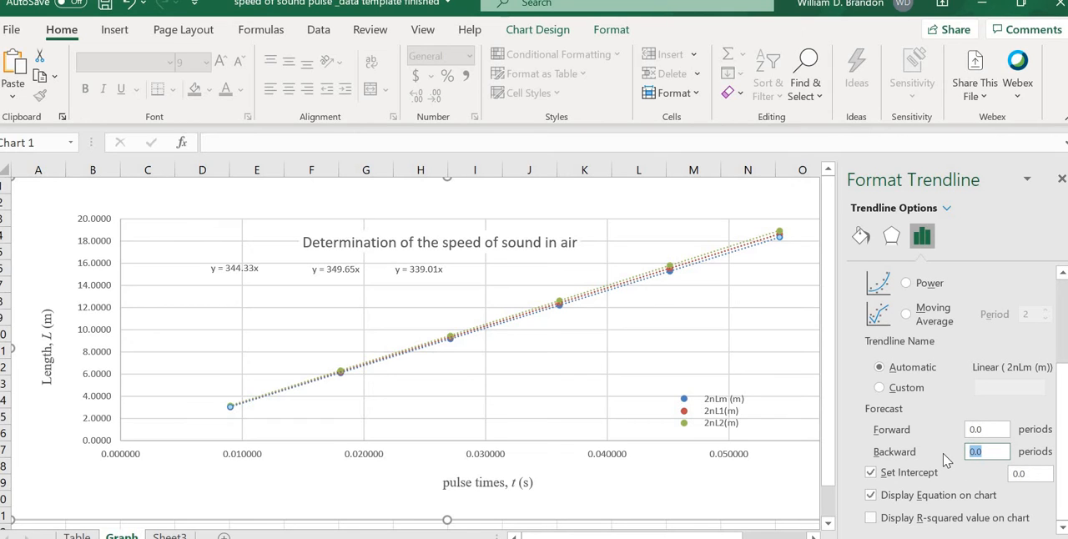
pyautogui.write('0.')
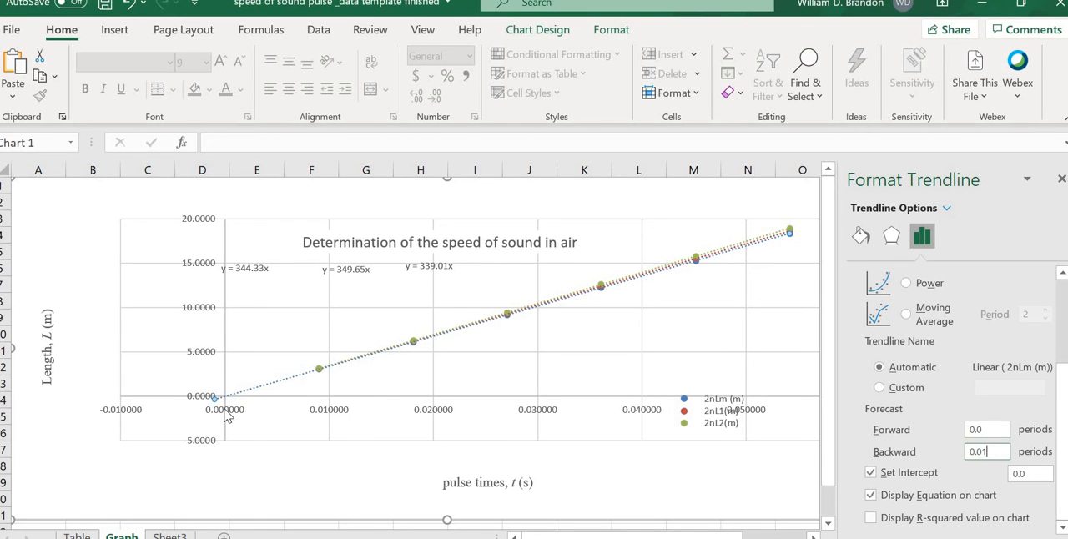
# Step: Set the minimum bound of the horizontal pulse times axis to 0.0
pyautogui.click(227, 416)
pyautogui.rightClick(227, 416)
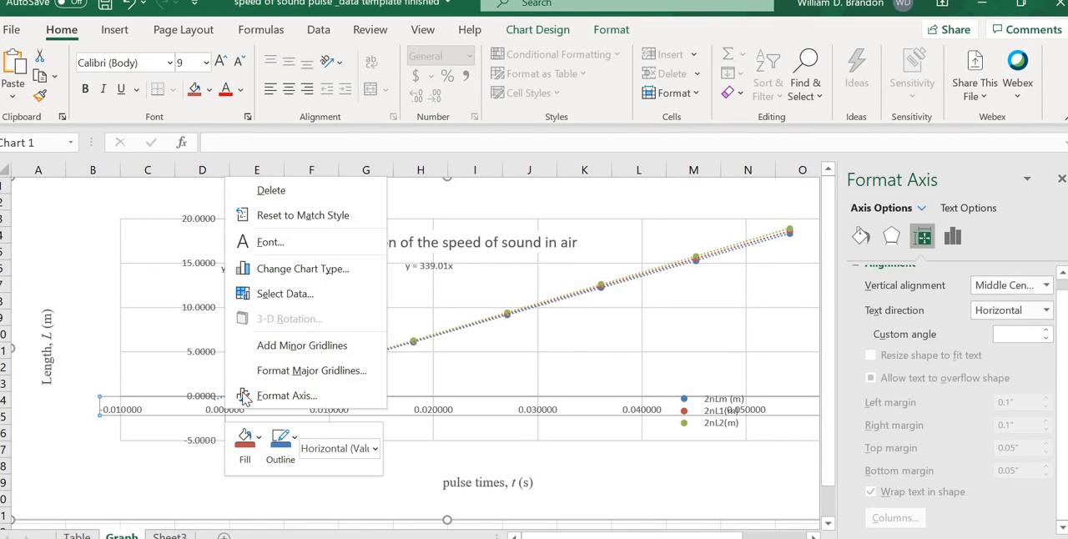
pyautogui.click(954, 236)
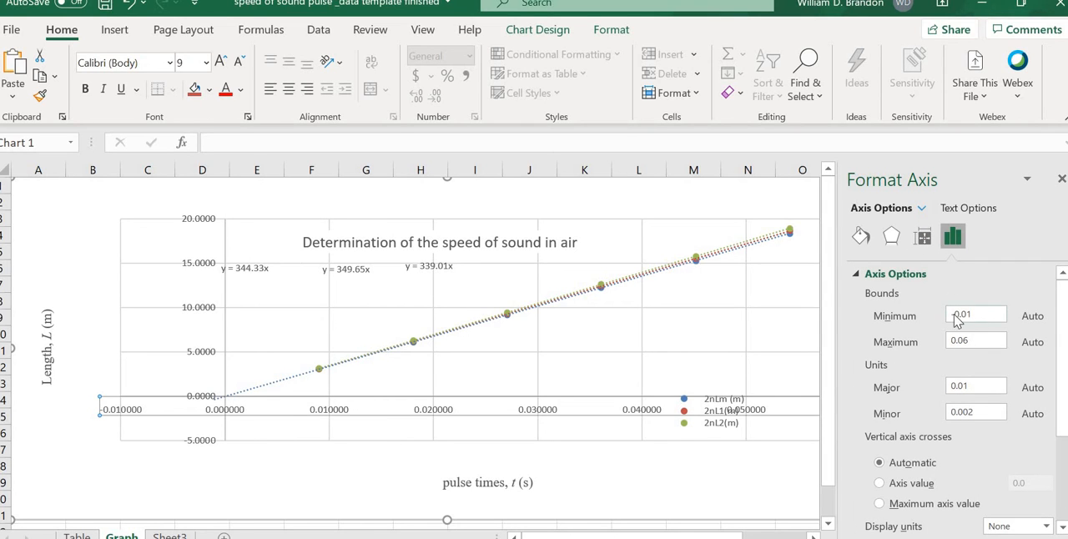
pyautogui.moveTo(957, 319); pyautogui.dragTo(914, 319)
pyautogui.write('0.0')
pyautogui.press('Return')
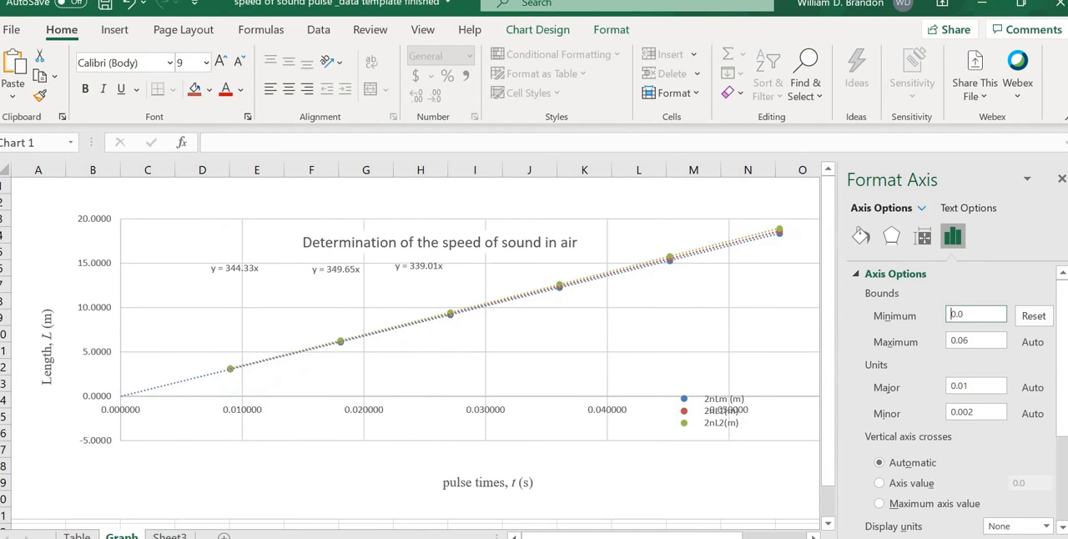
# Step: Set the minimum bound of the vertical Length axis to 0
pyautogui.click(100, 445)
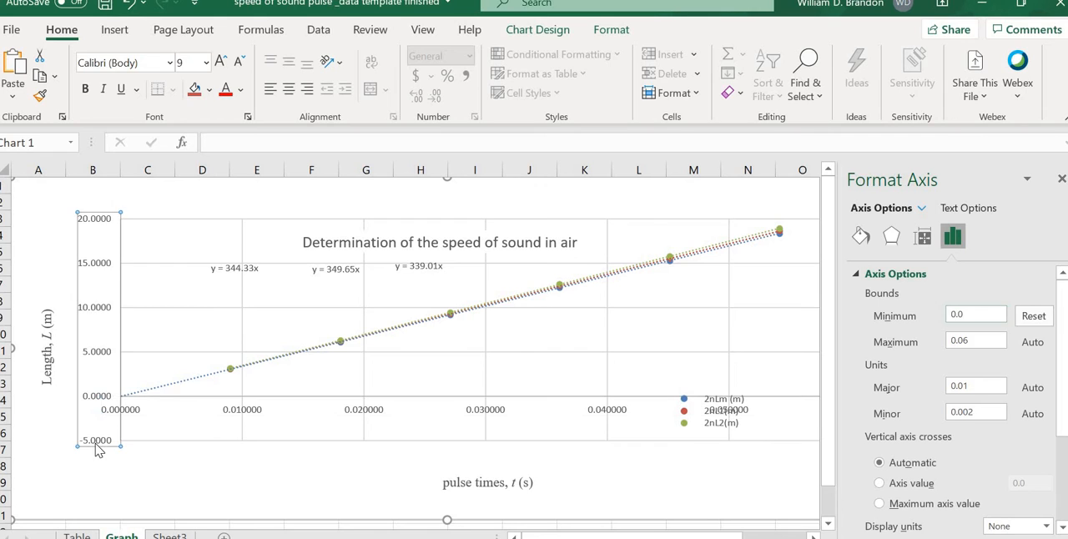
pyautogui.rightClick(100, 445)
pyautogui.click(134, 430)
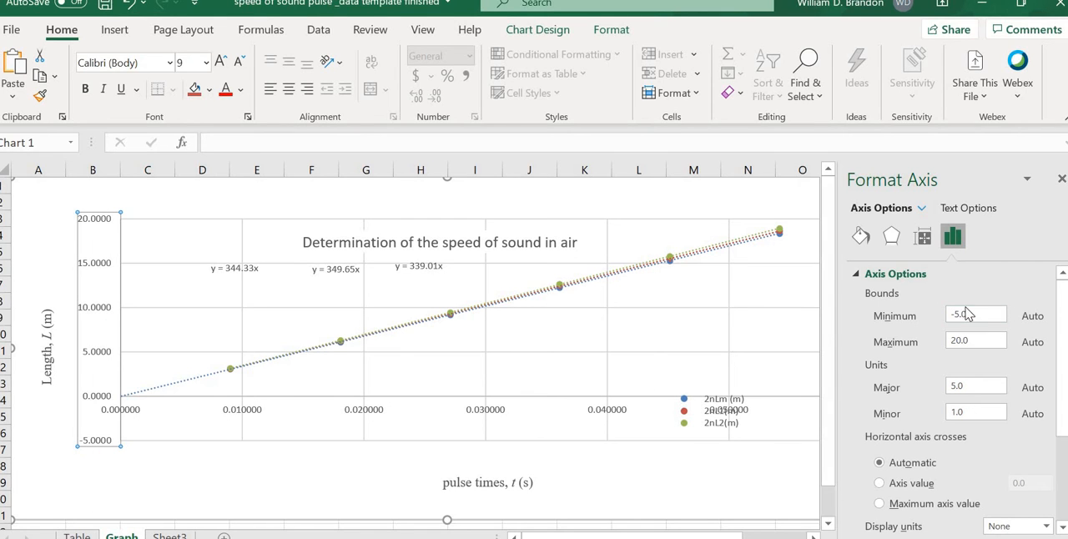
pyautogui.click(974, 314)
pyautogui.write('0')
pyautogui.press('Return')
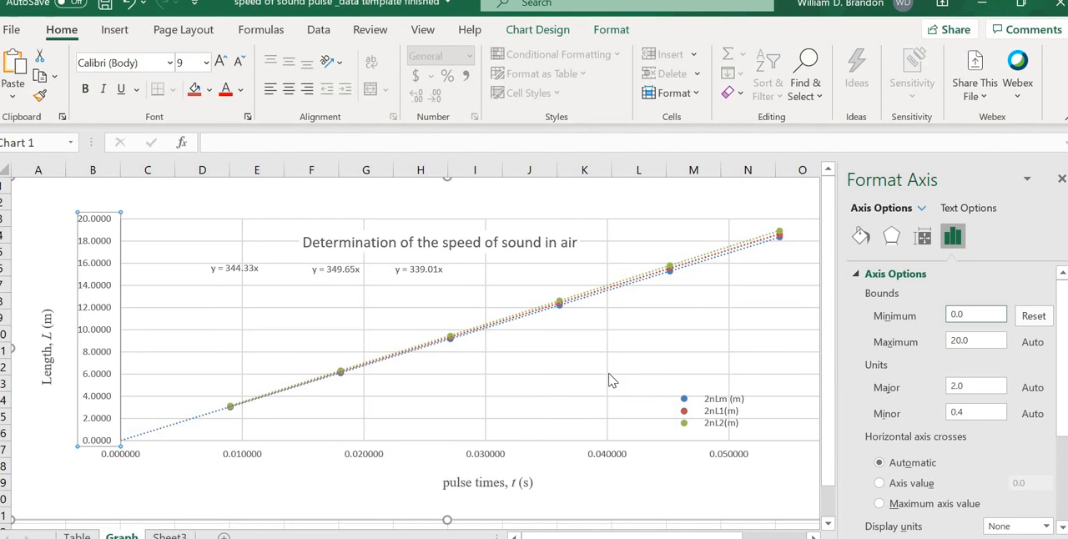
# Step: Add a second line reading "L1 = v t" beneath the equation in the 2nL1(m) trendline label
pyautogui.click(254, 269)
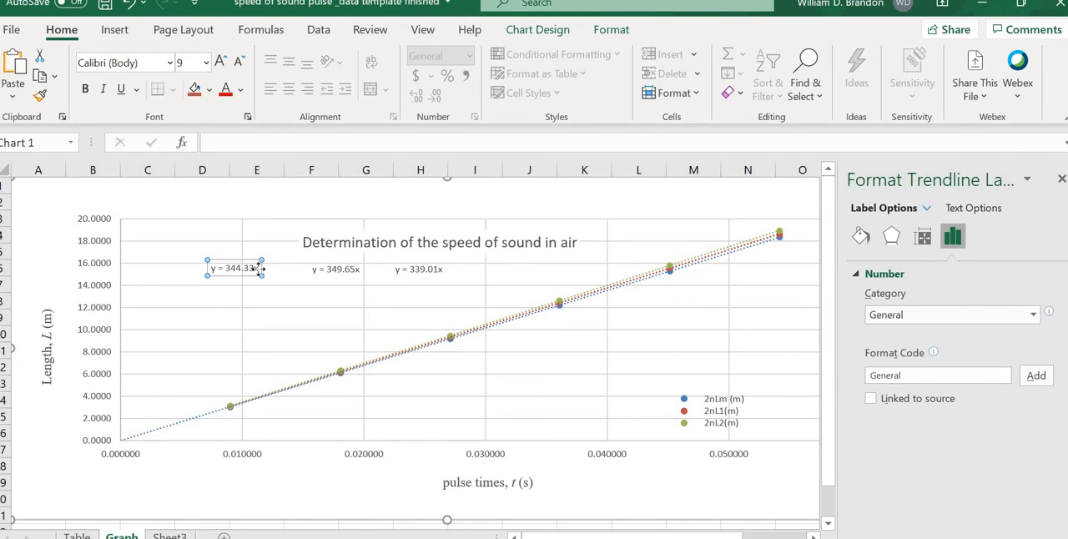
pyautogui.click(261, 269)
pyautogui.press('Return')
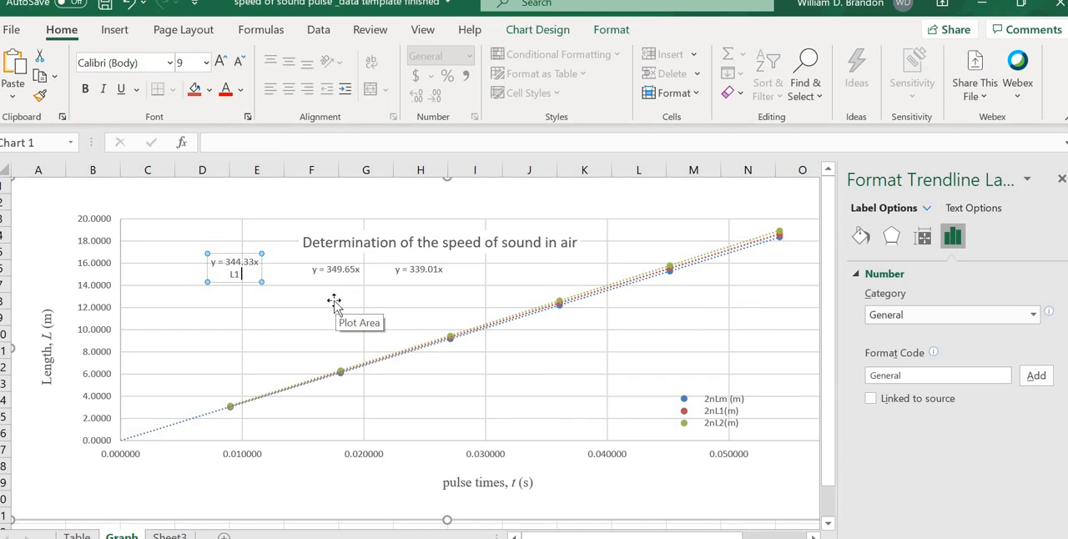
pyautogui.click(334, 305)
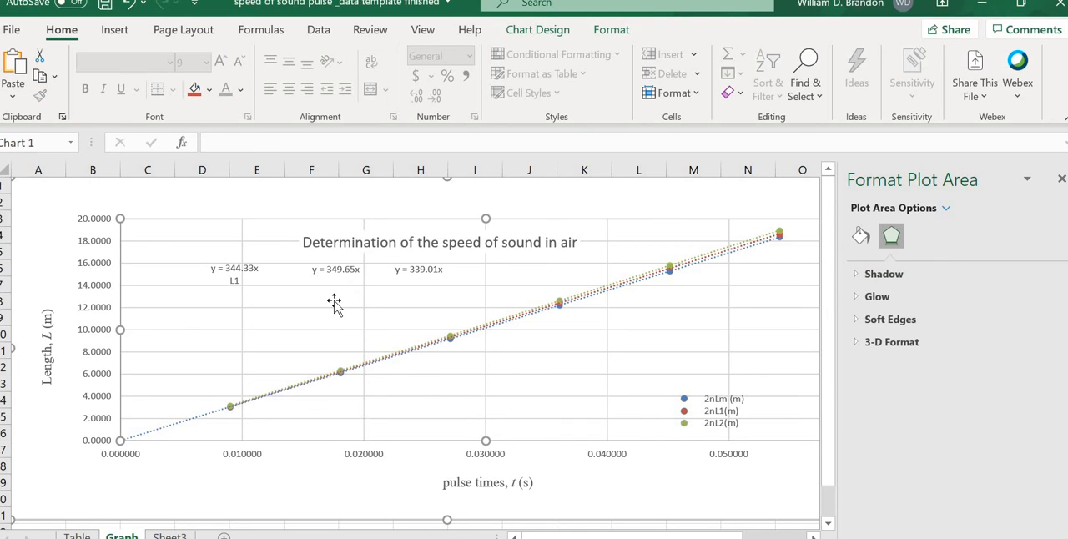
pyautogui.click(238, 280)
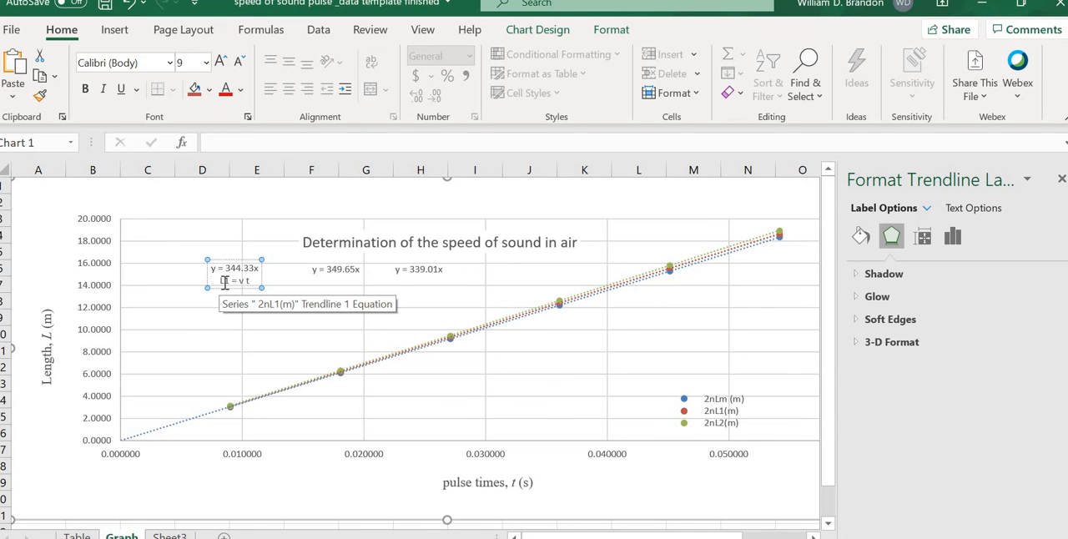
# Step: Format the 1 in the "L1 = v t" line of the 2nL1(m) trendline label as subscript
pyautogui.click(242, 310)
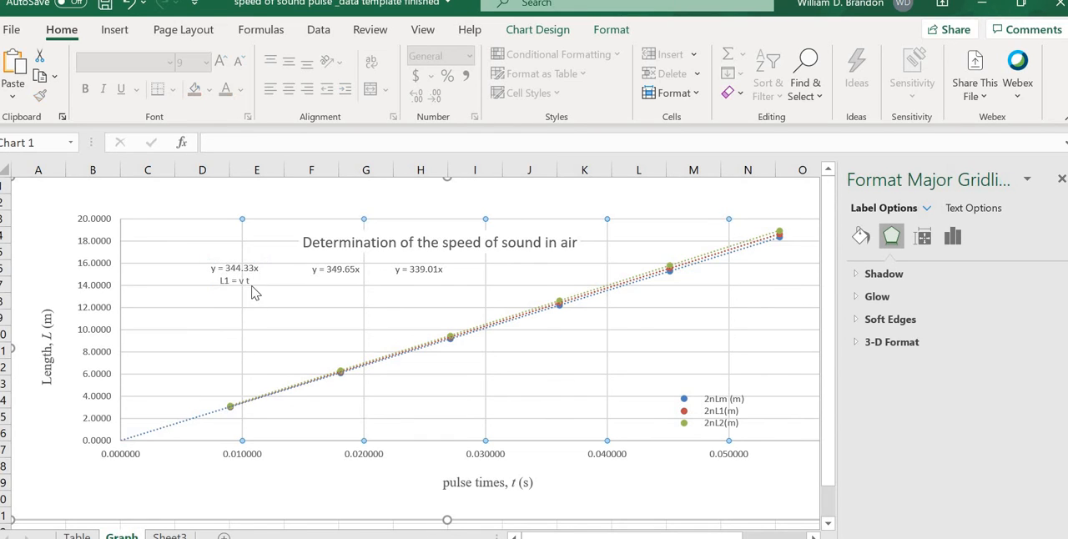
pyautogui.click(247, 280)
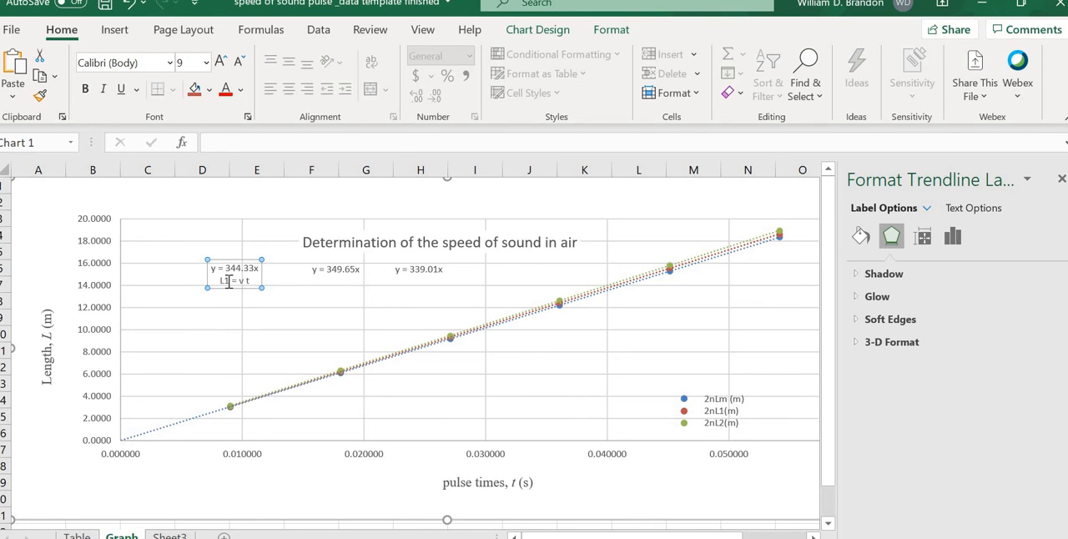
pyautogui.moveTo(223, 281); pyautogui.dragTo(229, 281)
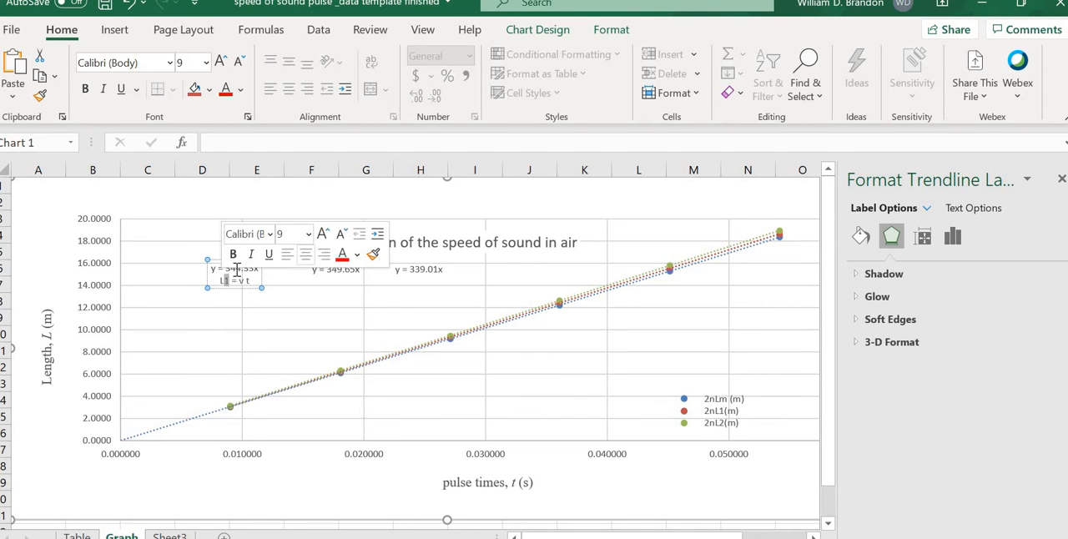
pyautogui.click(247, 117)
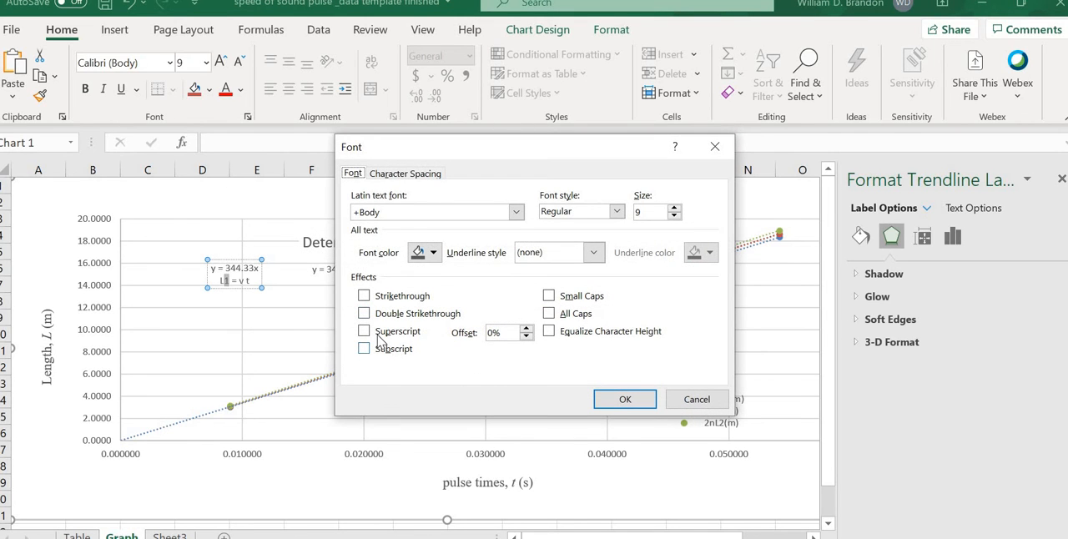
pyautogui.click(365, 348)
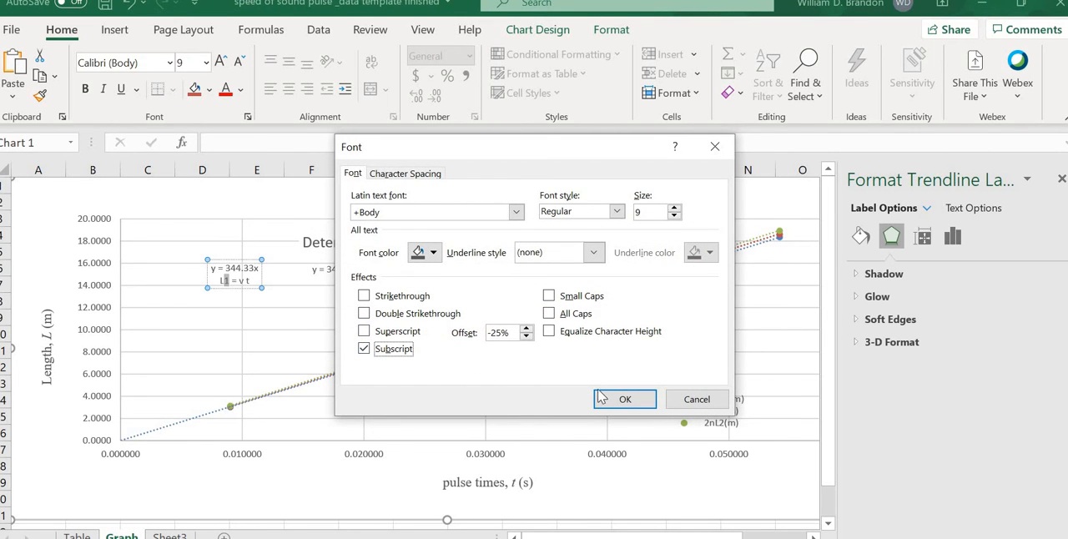
pyautogui.click(619, 399)
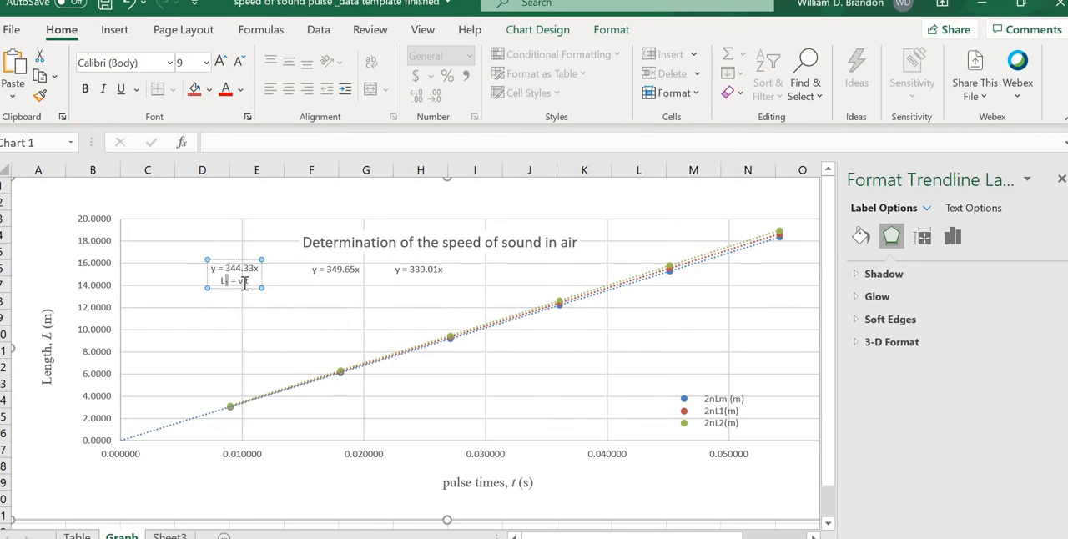
# Step: Set the font of the 2nL1(m) trendline label to Times New Roman
pyautogui.moveTo(243, 284); pyautogui.dragTo(239, 283)
pyautogui.click(170, 62)
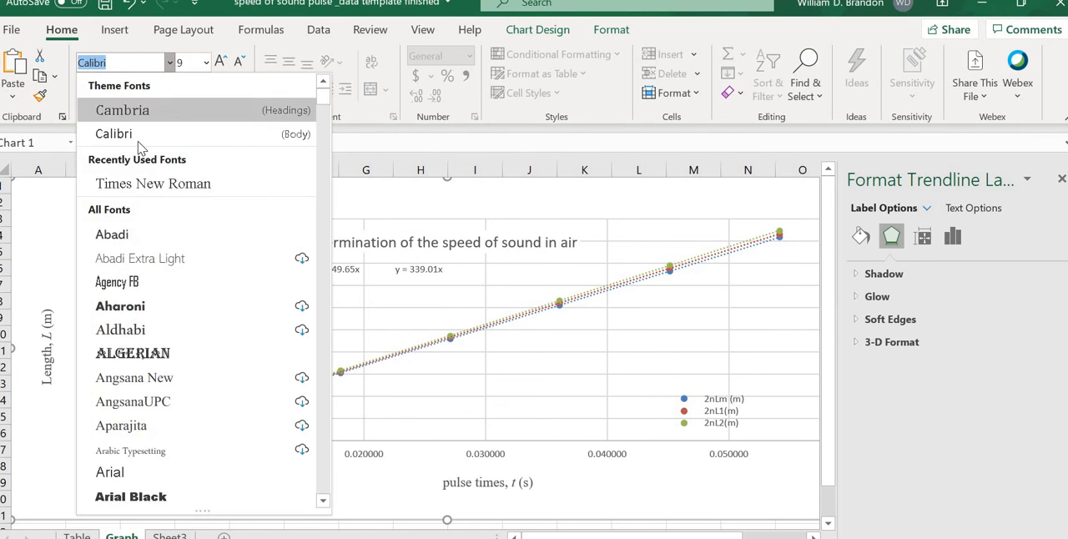
pyautogui.click(142, 184)
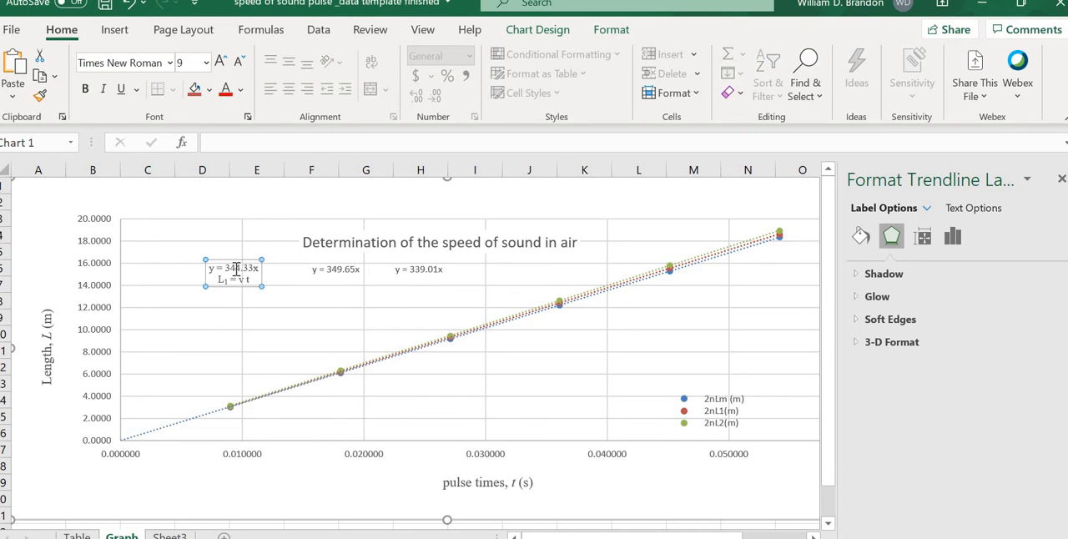
# Step: Move the 2nL1(m) trendline label slightly toward the vertical axis and give it a solid fill
pyautogui.moveTo(217, 259); pyautogui.dragTo(217, 259)
pyautogui.rightClick(217, 261)
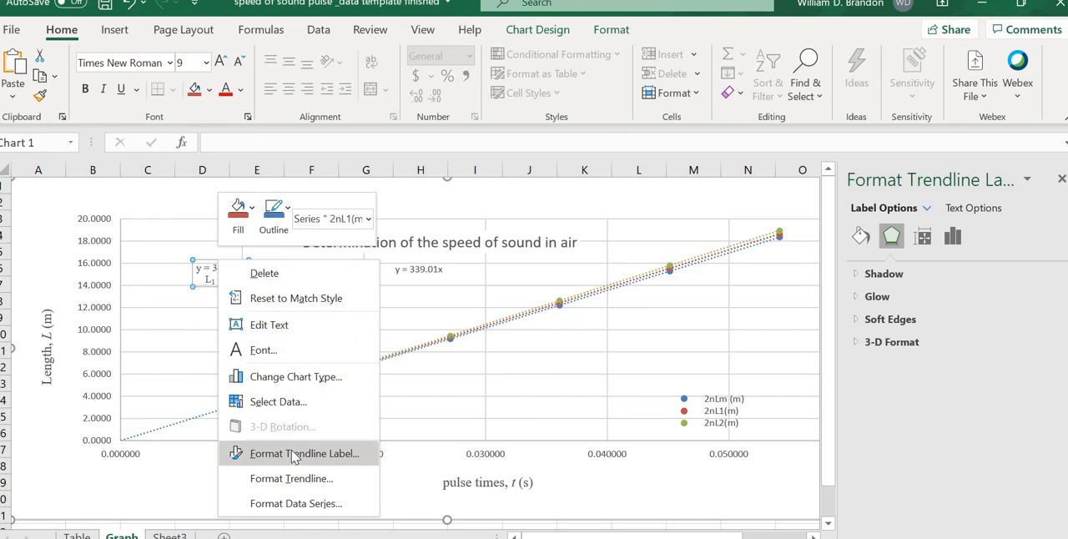
pyautogui.click(292, 454)
pyautogui.click(860, 237)
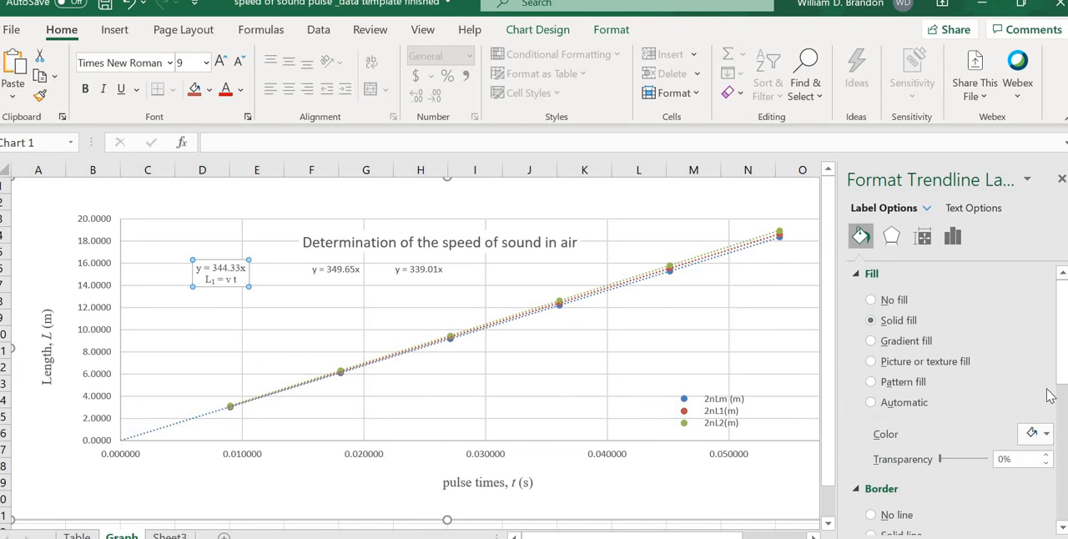
# Step: Add the lines "L1 --> y" and "t --> x" beneath "L1 = v t" in the 2nL1(m) trendline label
pyautogui.click(363, 346)
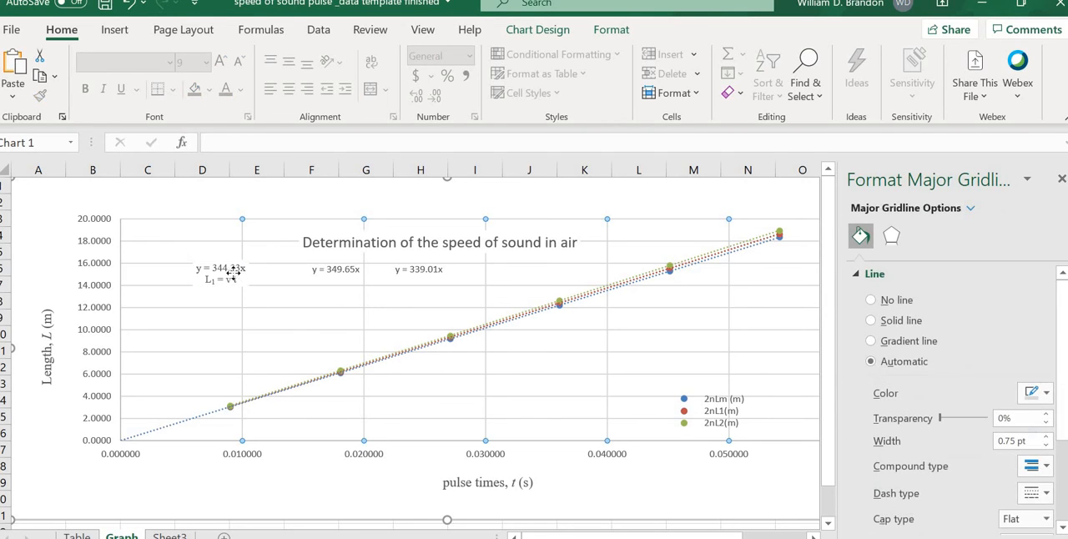
pyautogui.click(236, 278)
pyautogui.click(242, 282)
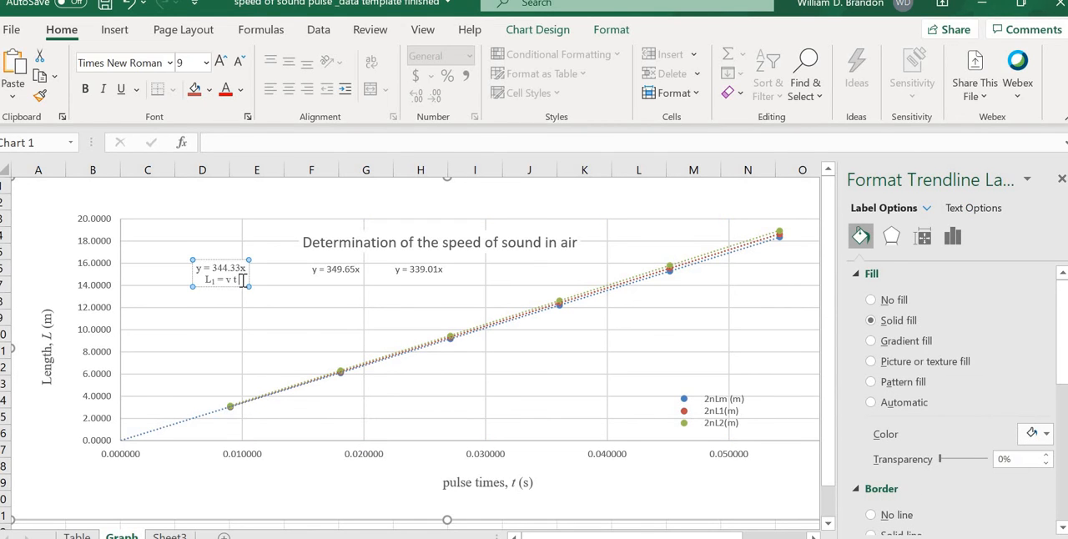
pyautogui.press('Return')
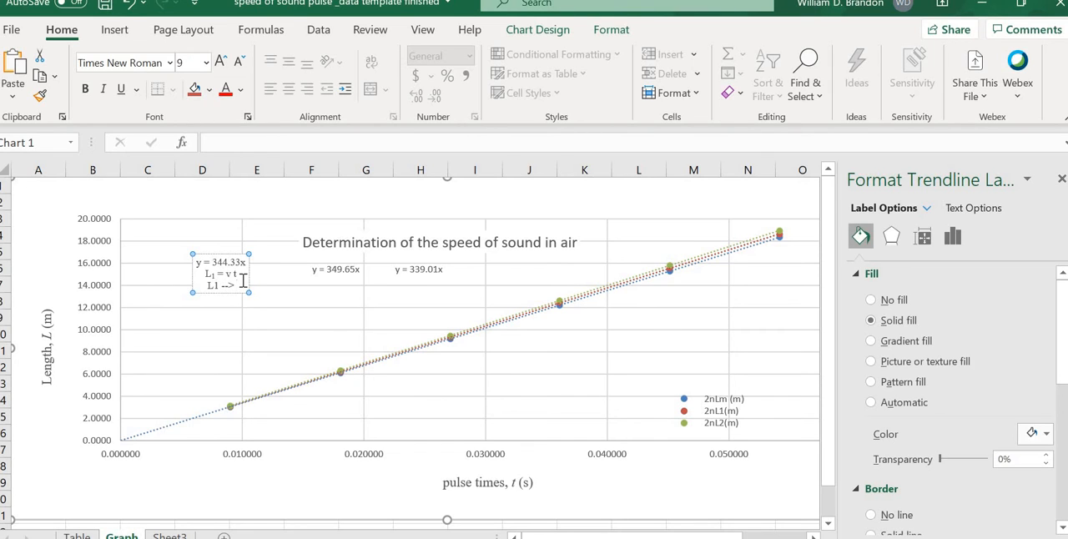
pyautogui.write('L1 --> x')
pyautogui.press('Return')
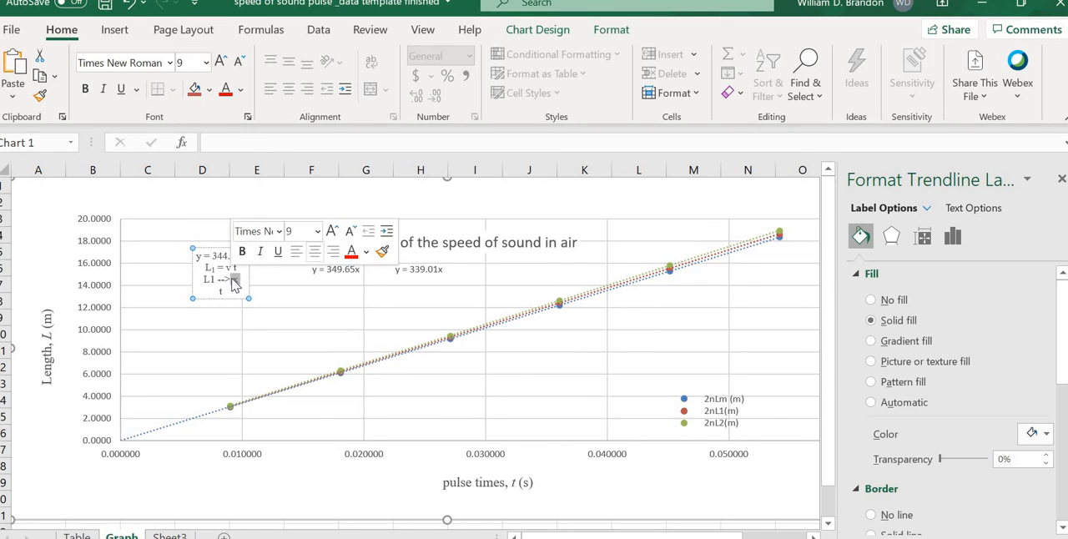
pyautogui.press('BackSpace')
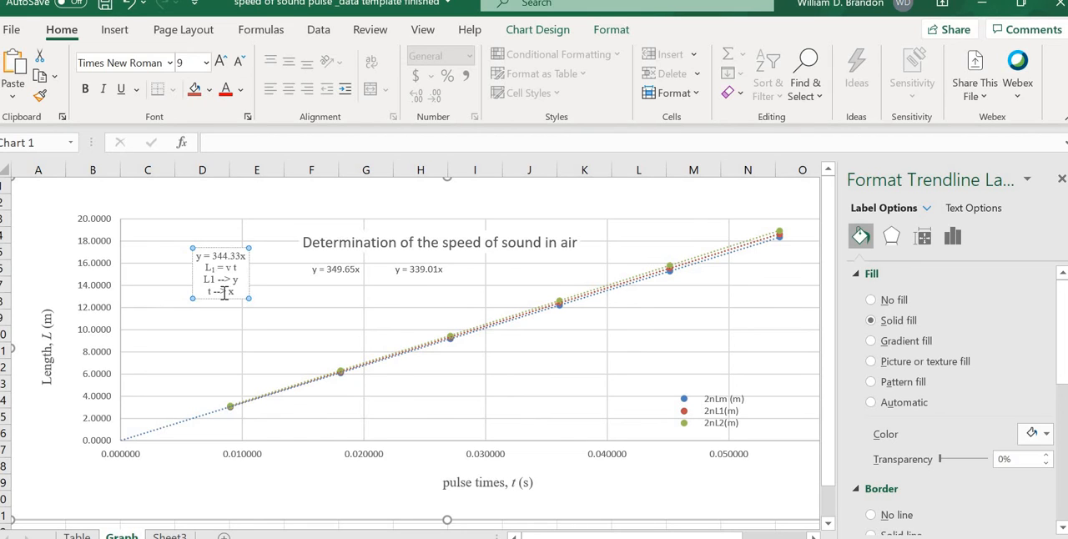
# Step: Add a final line reading "slope = v = 344.3 m/s" to the 2nL1(m) trendline label
pyautogui.press('Return')
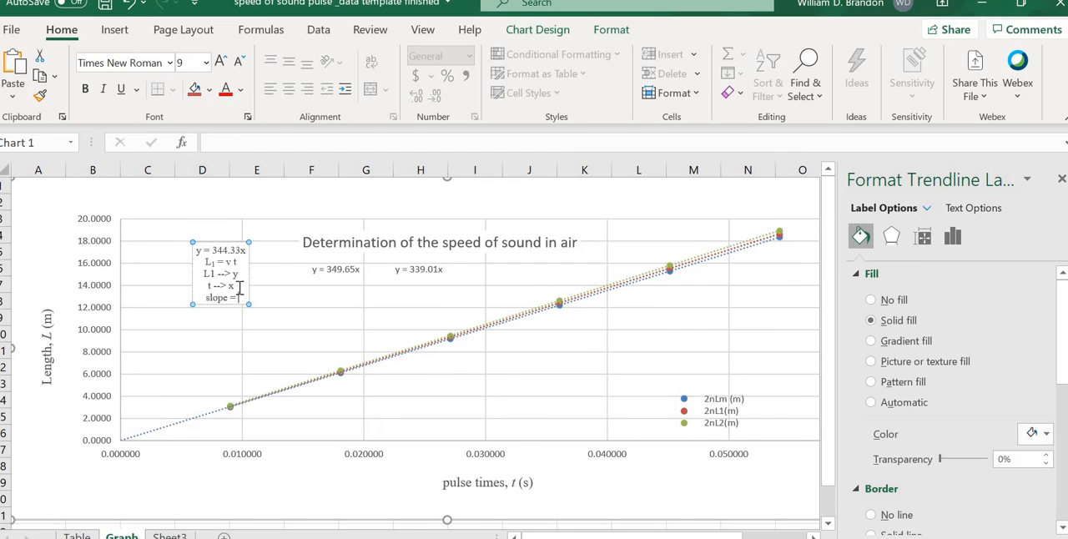
pyautogui.write('slope = v = 344')
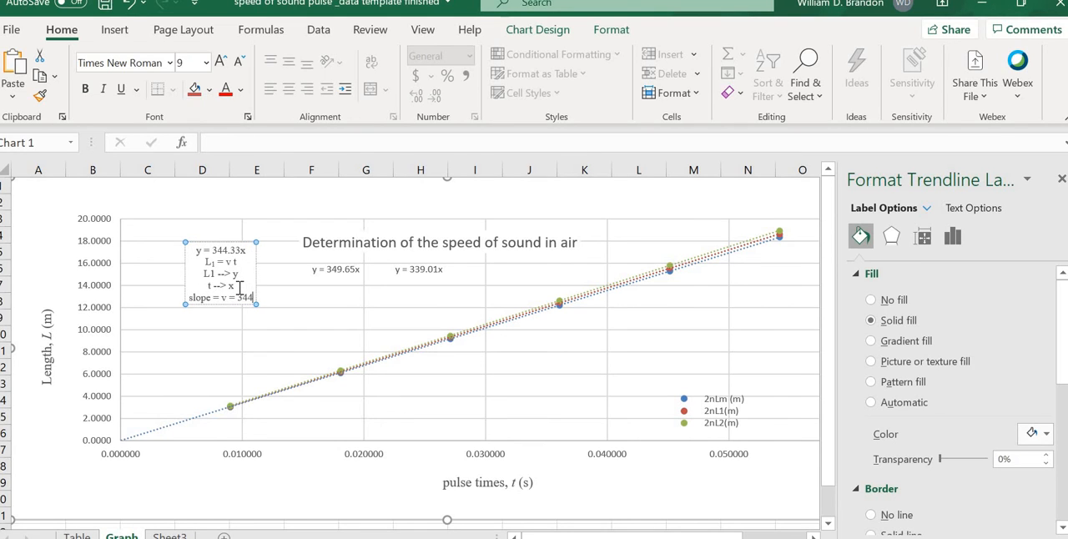
pyautogui.write('.3 m')
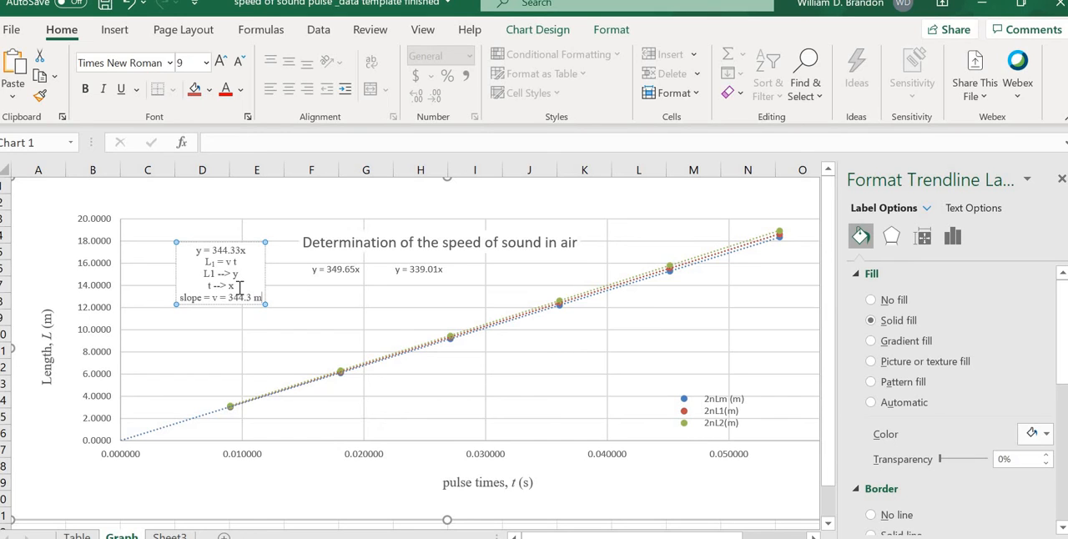
pyautogui.write('/s')
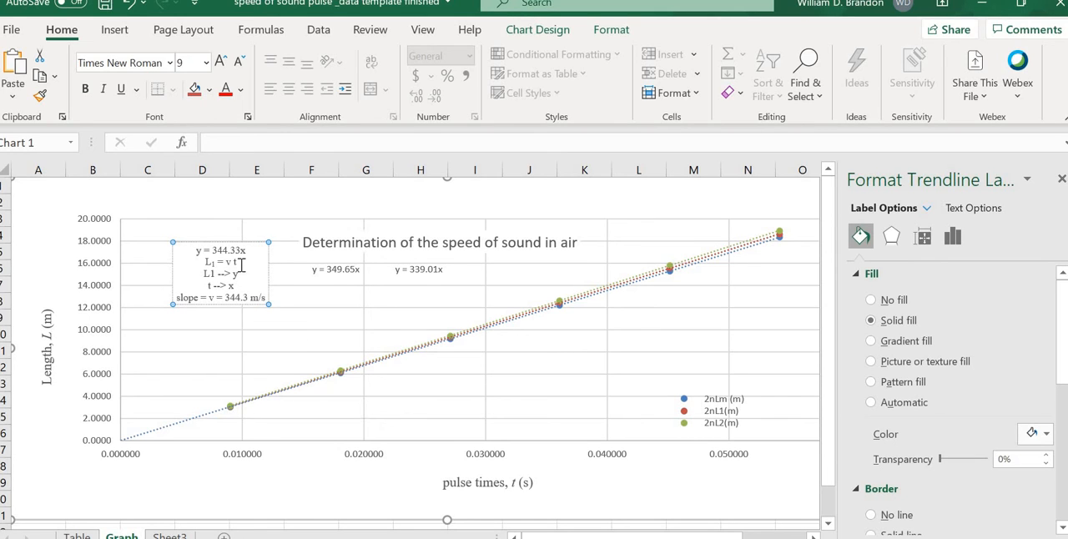
# Step: Move the 2nL1(m) trendline label closer to the vertical axis and italicize its three middle lines
pyautogui.moveTo(236, 243); pyautogui.dragTo(207, 261)
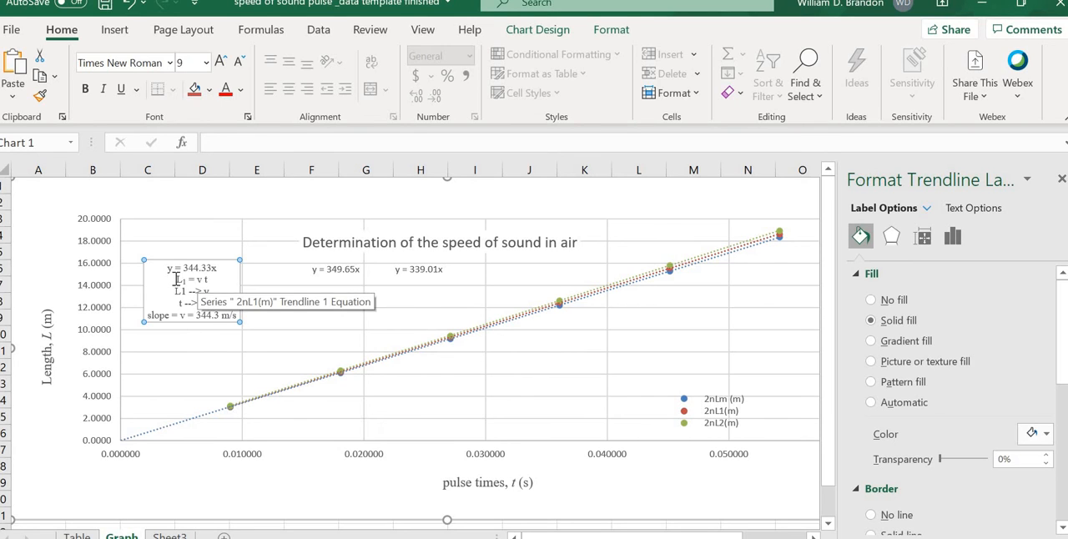
pyautogui.moveTo(176, 279); pyautogui.dragTo(209, 304)
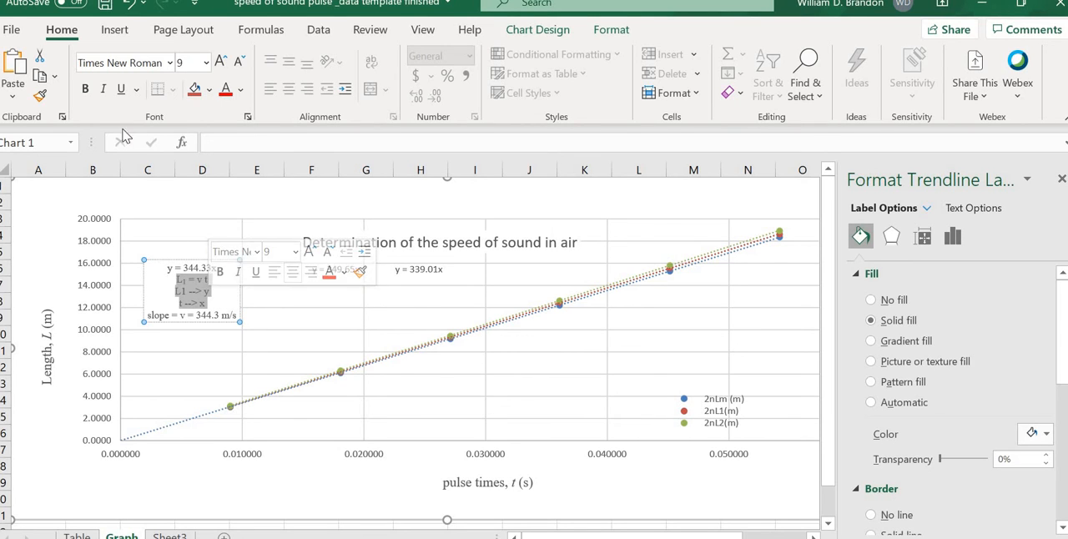
pyautogui.click(103, 89)
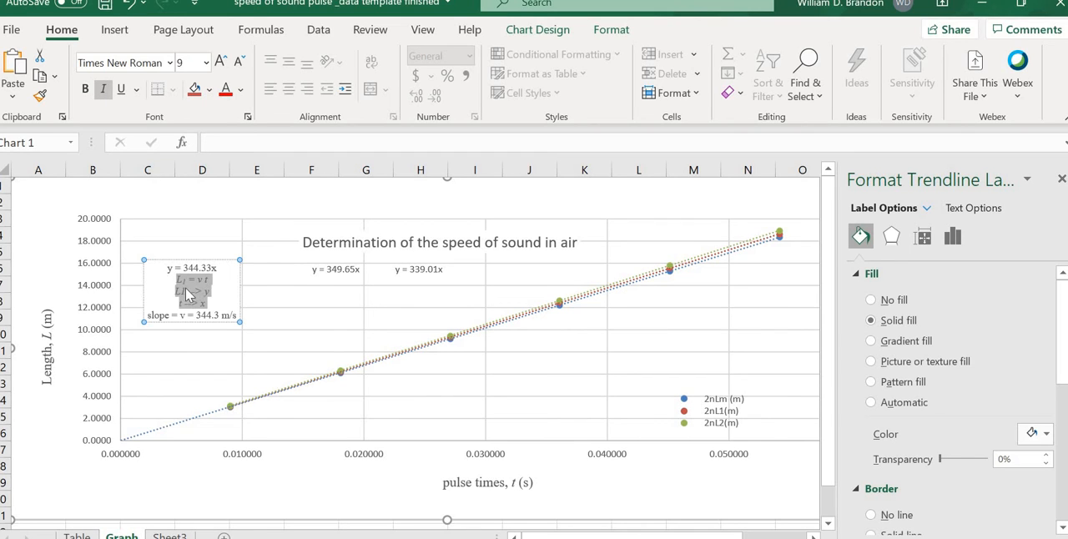
# Step: Format the 1 in the "L1 --> y" line of the 2nL1(m) trendline label as subscript
pyautogui.click(185, 291)
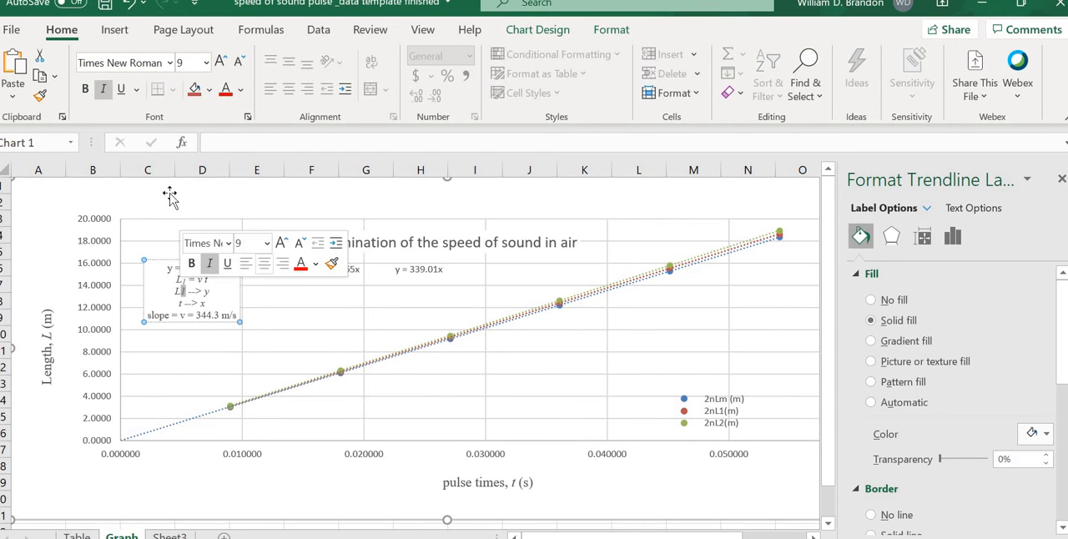
pyautogui.click(247, 117)
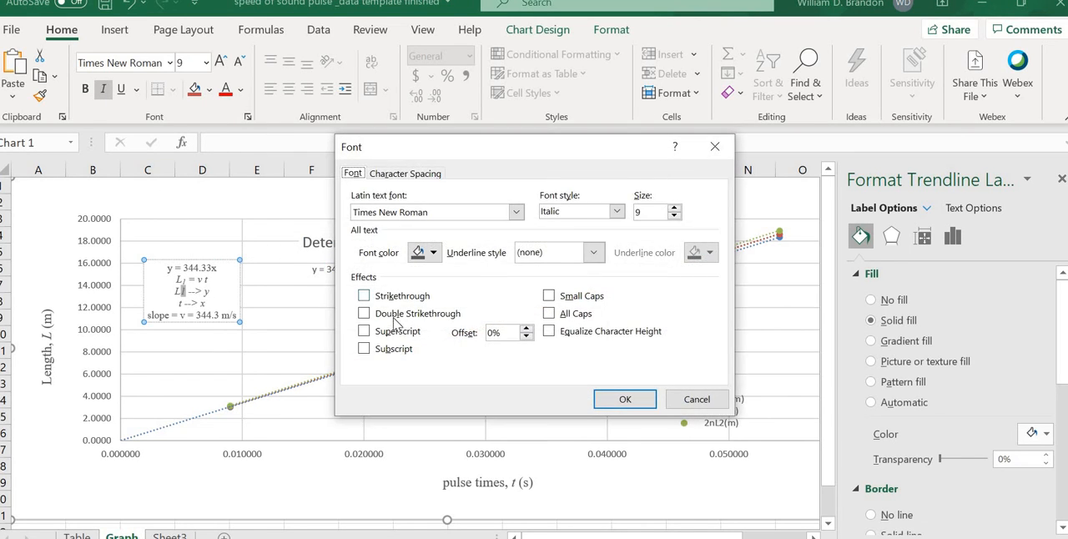
pyautogui.click(389, 350)
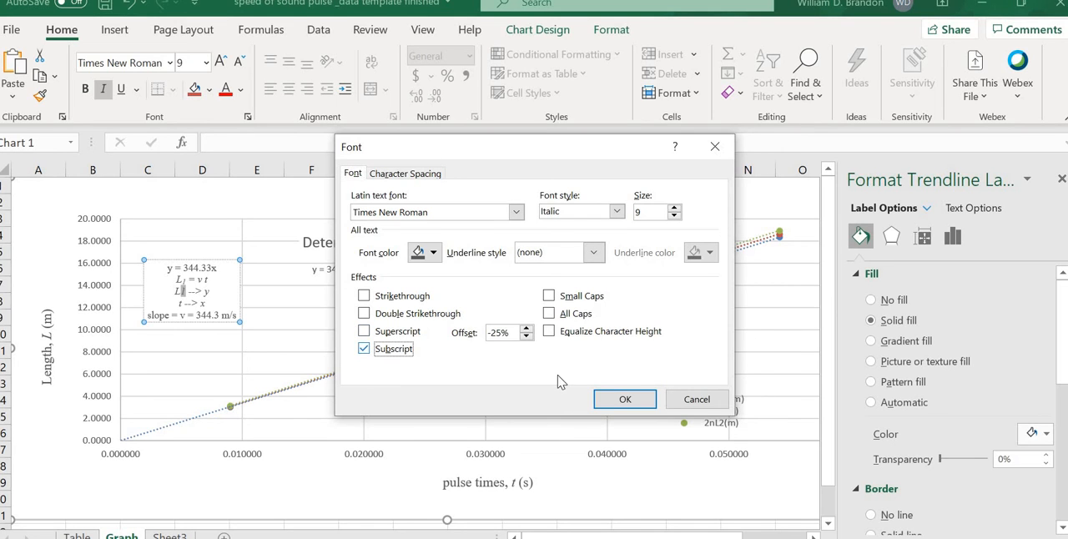
pyautogui.click(625, 399)
pyautogui.click(260, 358)
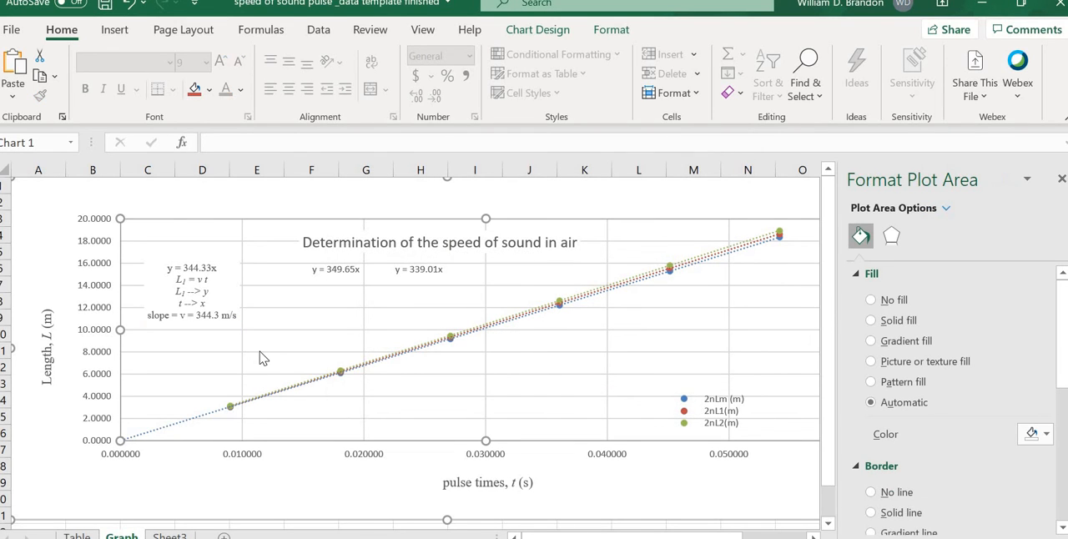
# Step: Shift the plot area slightly away from the vertical axis title
pyautogui.click(199, 255)
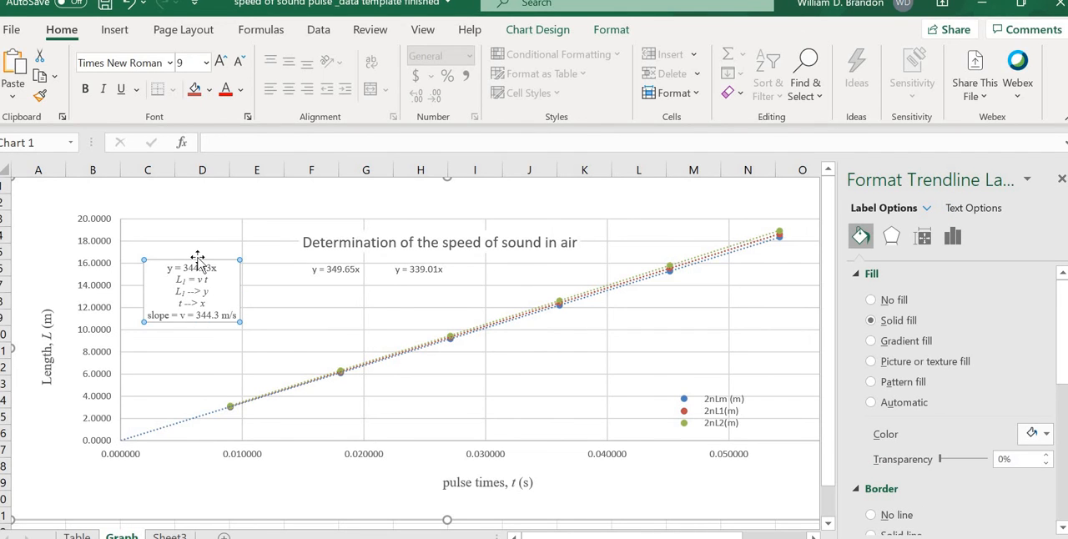
pyautogui.click(205, 255)
pyautogui.moveTo(208, 252); pyautogui.dragTo(213, 251)
pyautogui.click(228, 284)
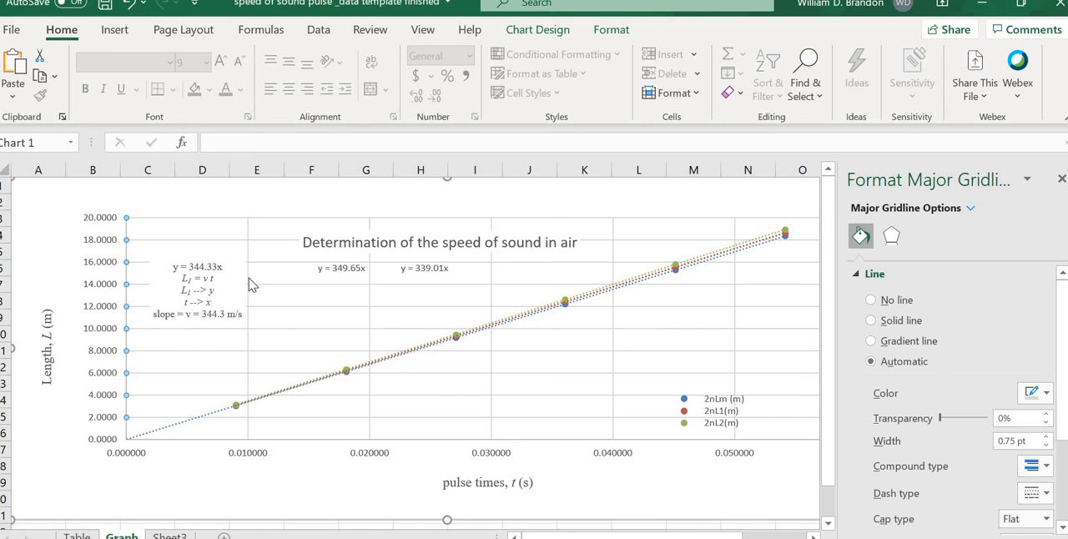
# Step: Stack the "y = 349.65x" label above "y = 339.01x" and move the 2nL1(m) trendline label to their right
pyautogui.click(322, 270)
pyautogui.moveTo(323, 270); pyautogui.dragTo(298, 272)
pyautogui.click(422, 266)
pyautogui.moveTo(419, 260); pyautogui.dragTo(308, 291)
pyautogui.click(209, 266)
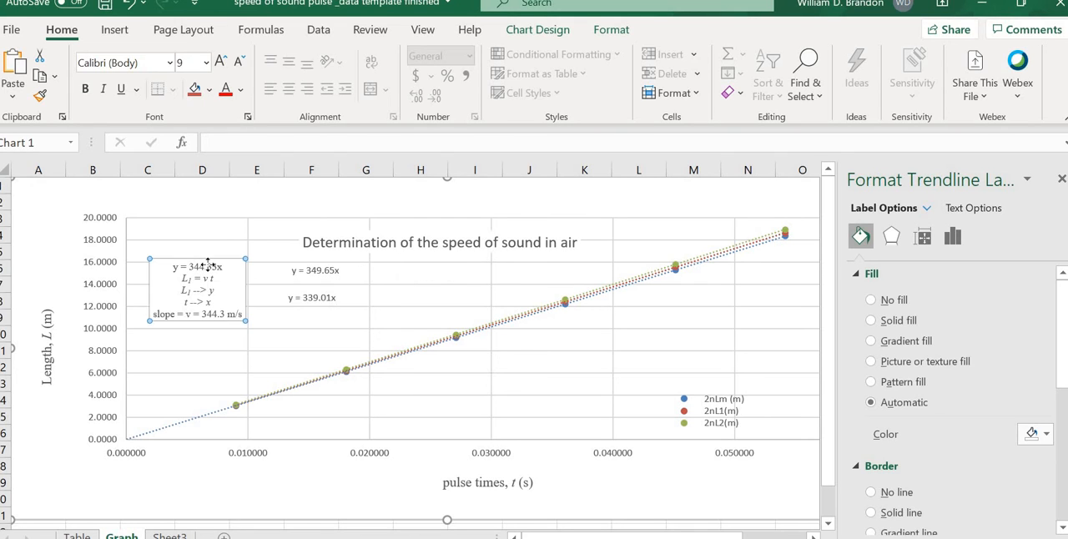
pyautogui.moveTo(208, 266); pyautogui.dragTo(415, 267)
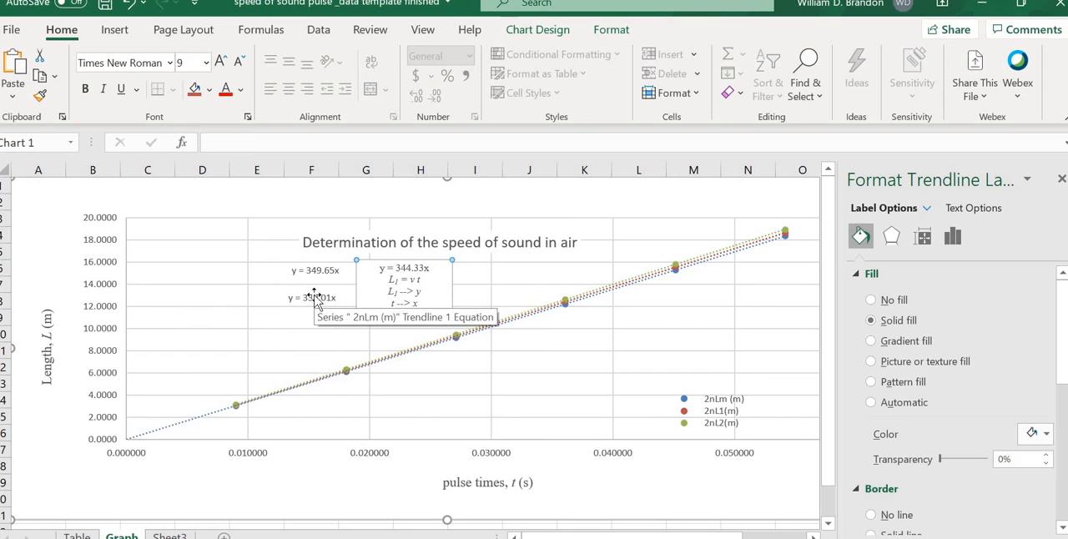
# Step: Arrange the trendline labels in a row beneath the chart title, ordered 2nLm (m), 2nL1(m), 2nL2(m) from left to right
pyautogui.click(312, 298)
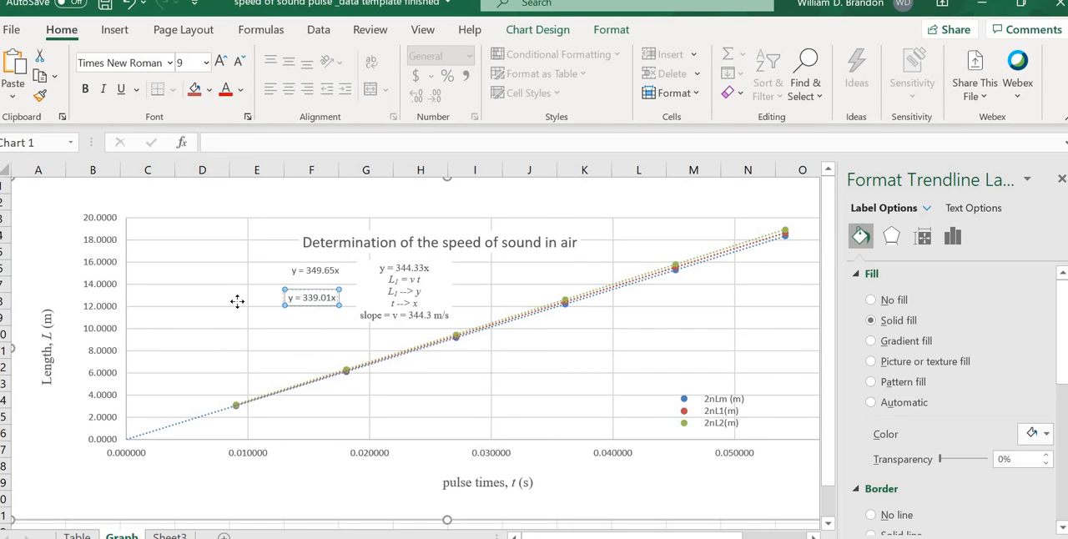
pyautogui.moveTo(237, 301); pyautogui.dragTo(250, 272)
pyautogui.click(308, 264)
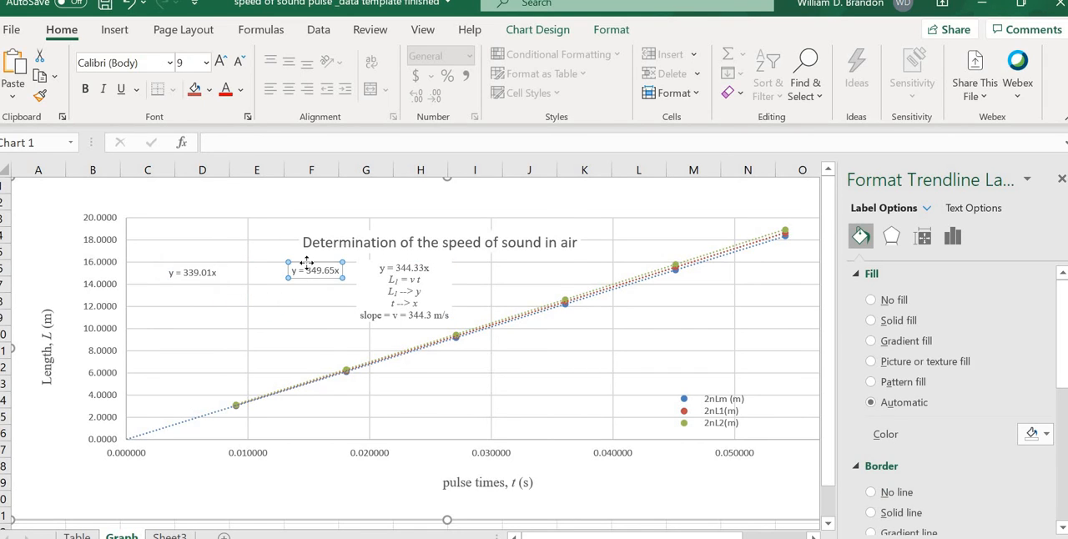
pyautogui.moveTo(370, 263); pyautogui.dragTo(298, 275)
pyautogui.click(489, 274)
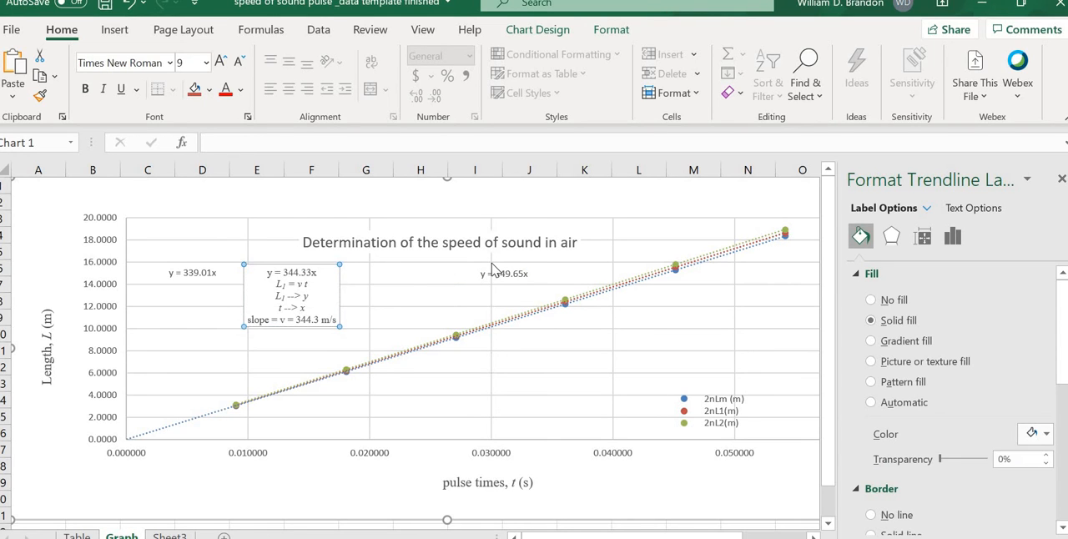
pyautogui.click(494, 279)
pyautogui.click(495, 269)
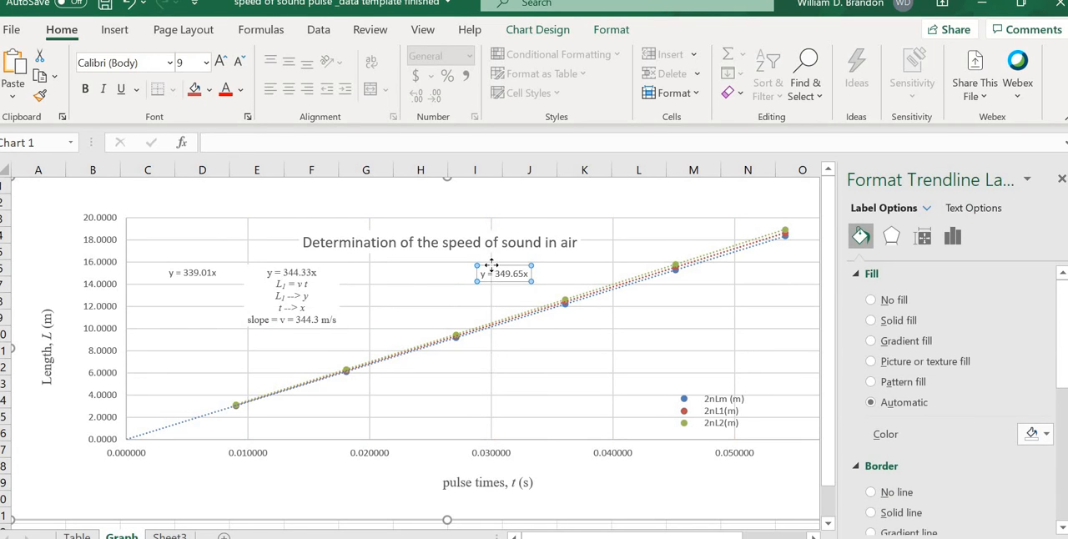
pyautogui.moveTo(492, 265); pyautogui.dragTo(380, 265)
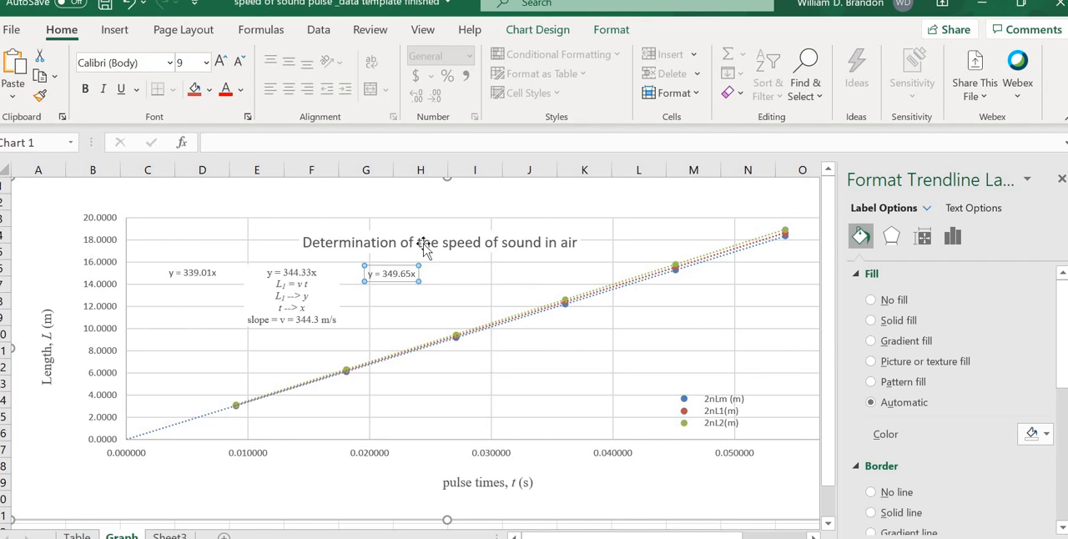
# Step: Move the chart title slightly higher and nudge the "y = 344.33x" trendline label a little to the left
pyautogui.click(425, 238)
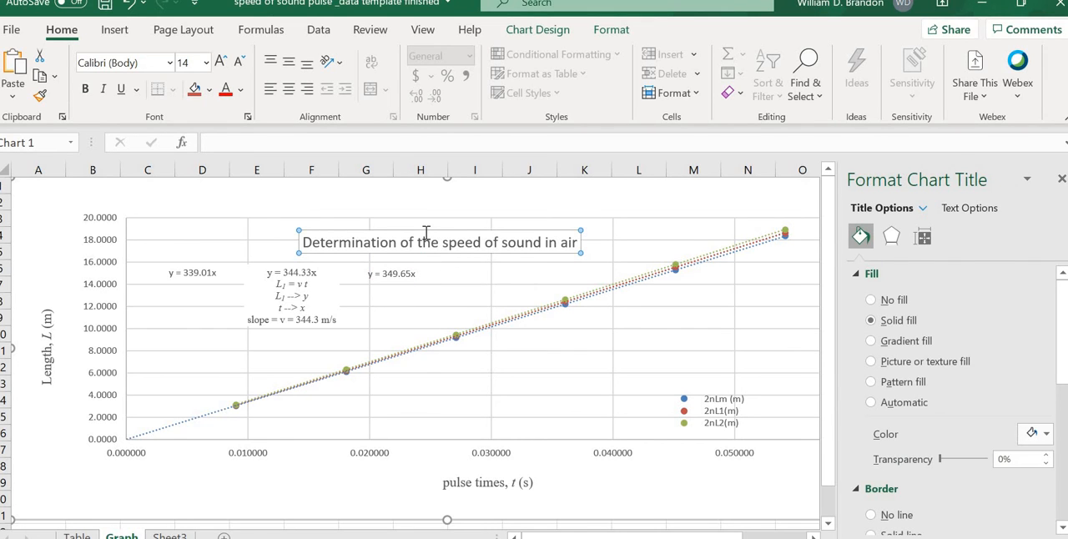
pyautogui.moveTo(416, 229); pyautogui.dragTo(420, 219)
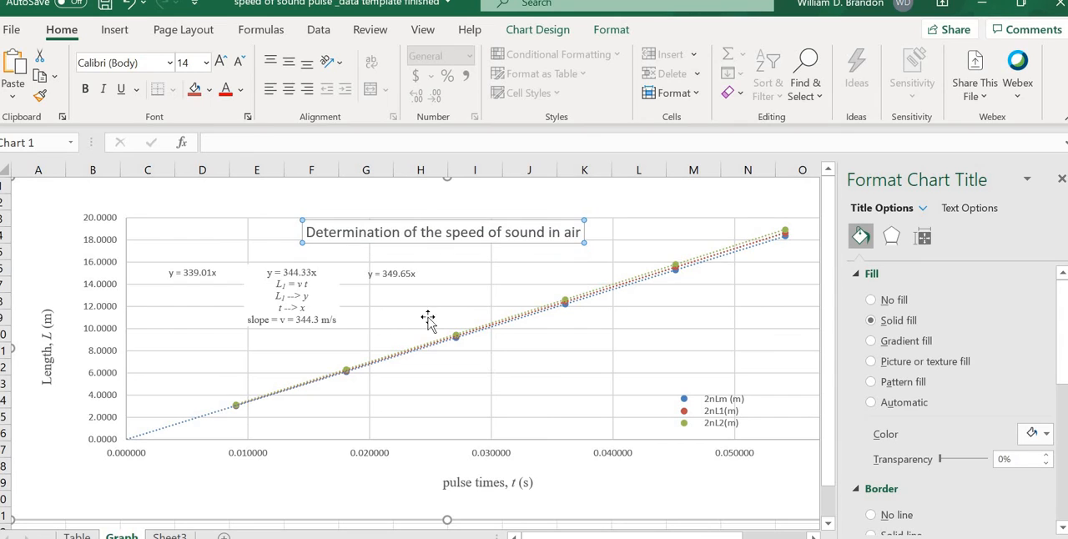
pyautogui.click(293, 271)
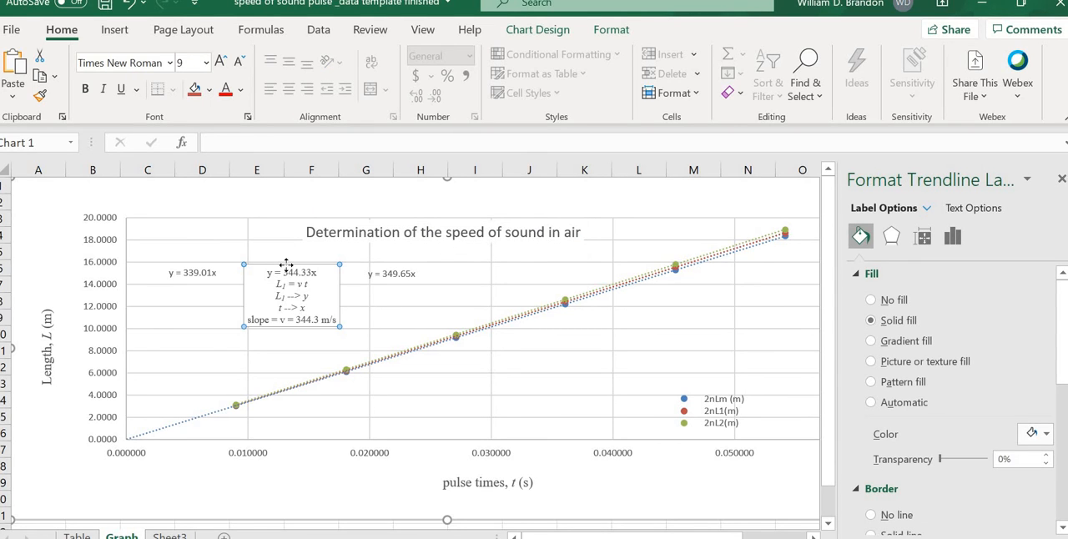
pyautogui.moveTo(287, 266); pyautogui.dragTo(283, 266)
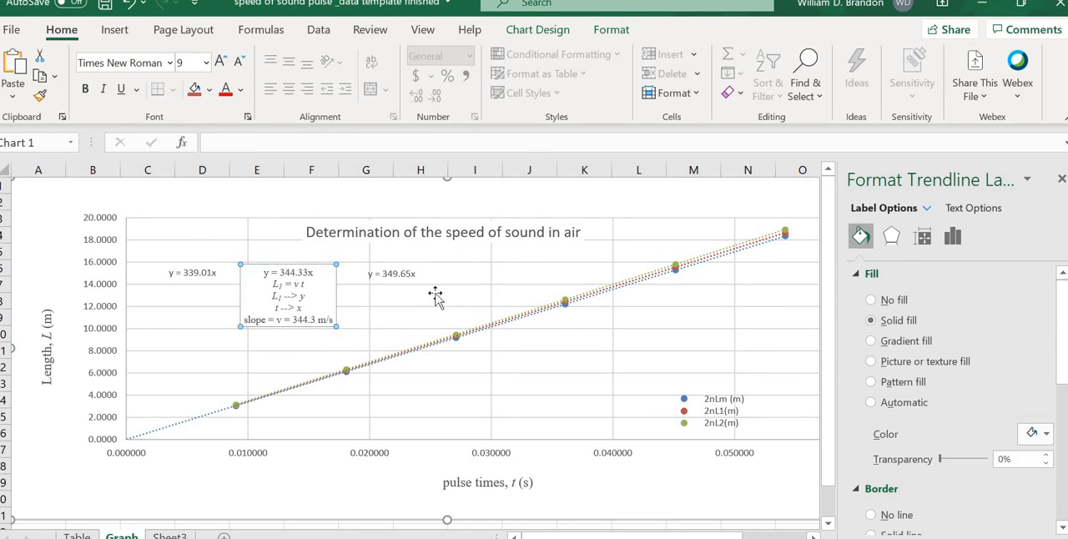
pyautogui.click(550, 370)
pyautogui.click(699, 390)
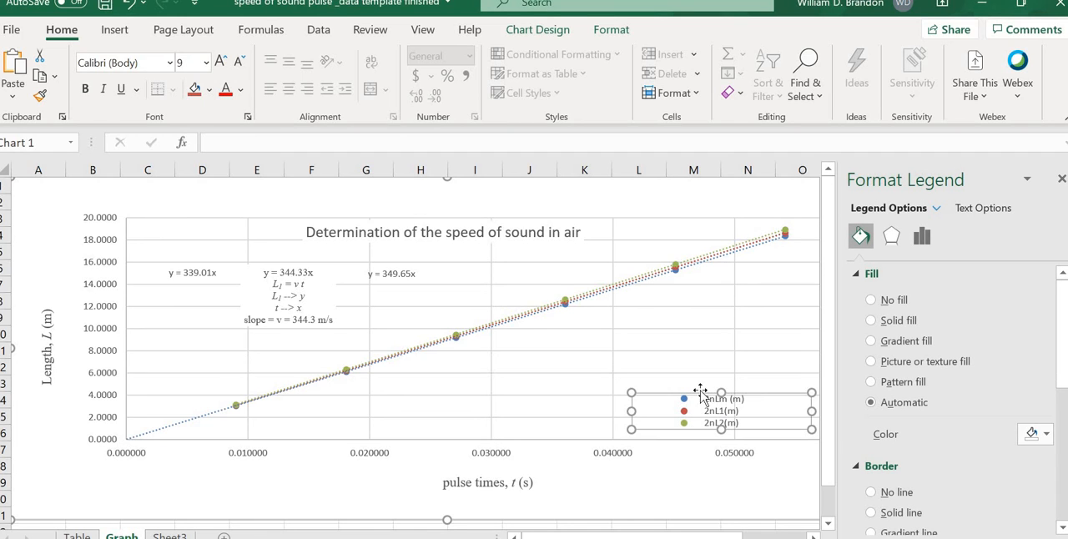
pyautogui.moveTo(692, 356); pyautogui.dragTo(662, 389)
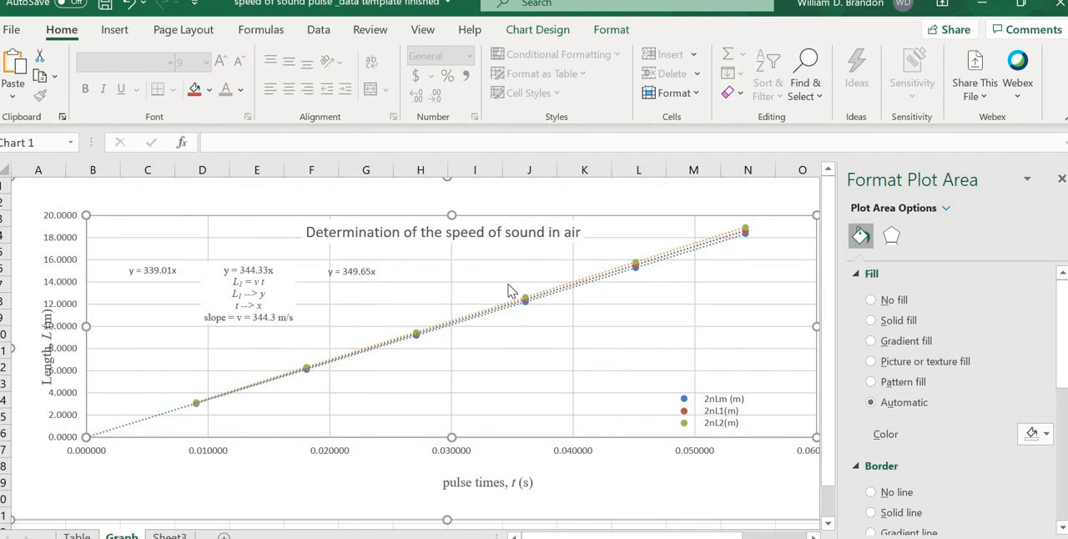
pyautogui.moveTo(513, 217); pyautogui.dragTo(552, 220)
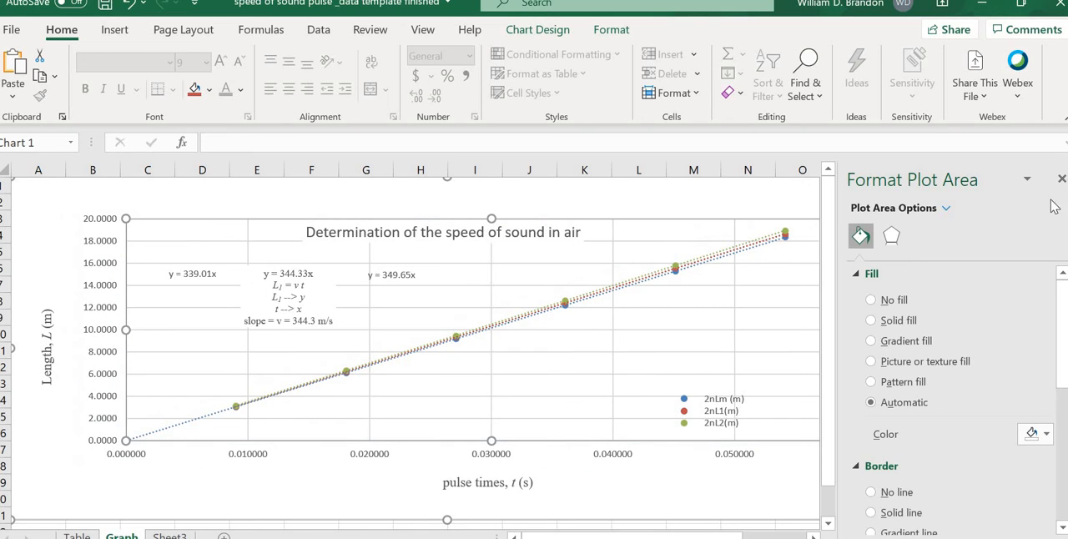
# Step: Close the formatting pane and move the legend higher within the lower-right part of the plot area
pyautogui.click(1060, 182)
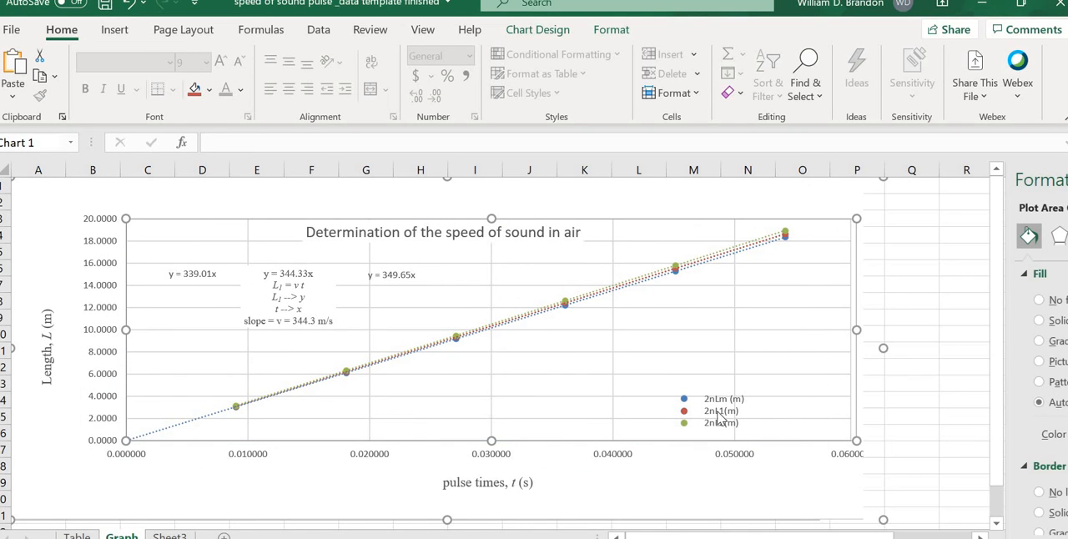
pyautogui.click(691, 410)
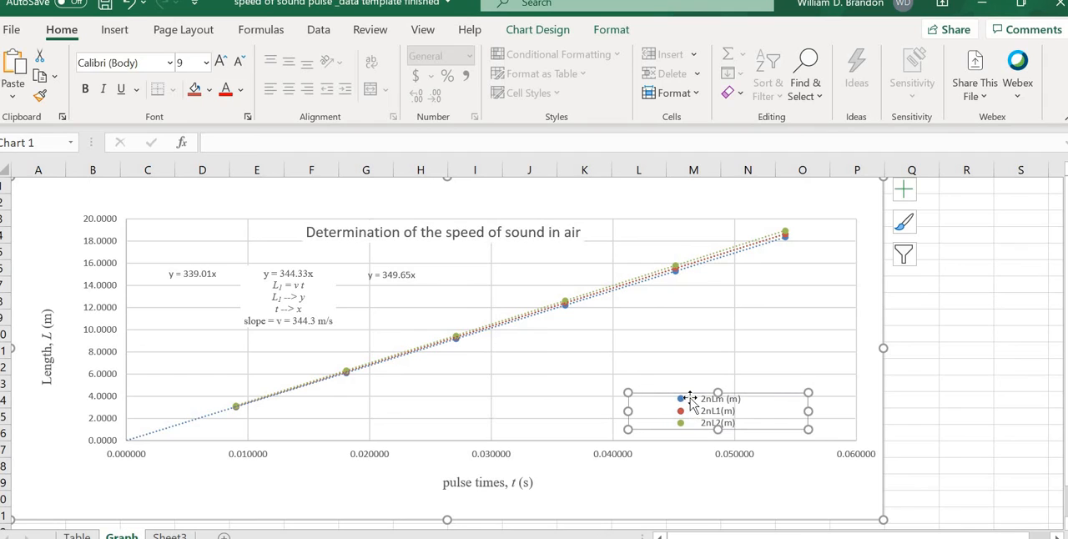
pyautogui.click(695, 400)
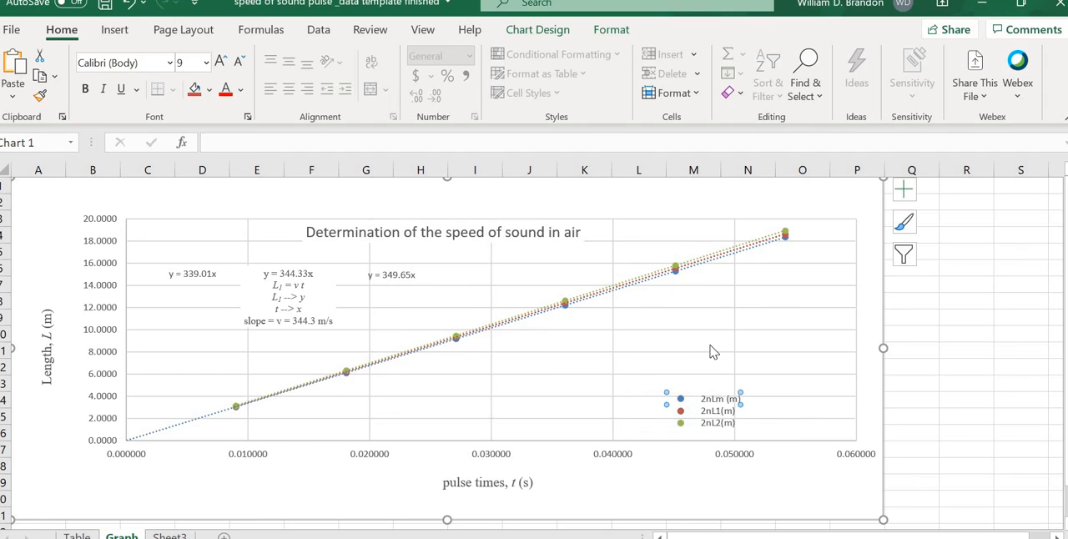
pyautogui.click(707, 409)
pyautogui.moveTo(780, 415); pyautogui.dragTo(783, 413)
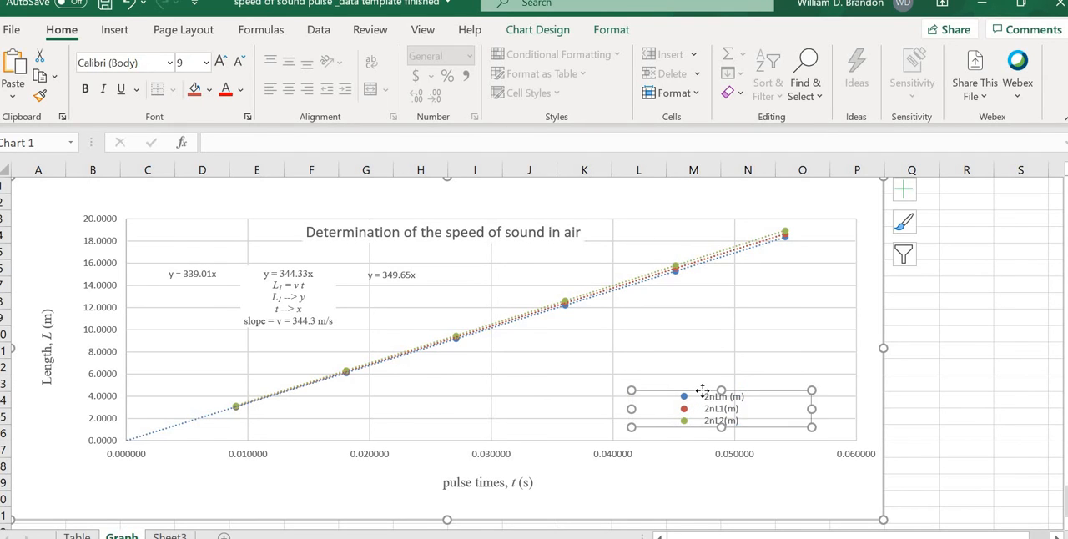
pyautogui.moveTo(703, 390); pyautogui.dragTo(710, 353)
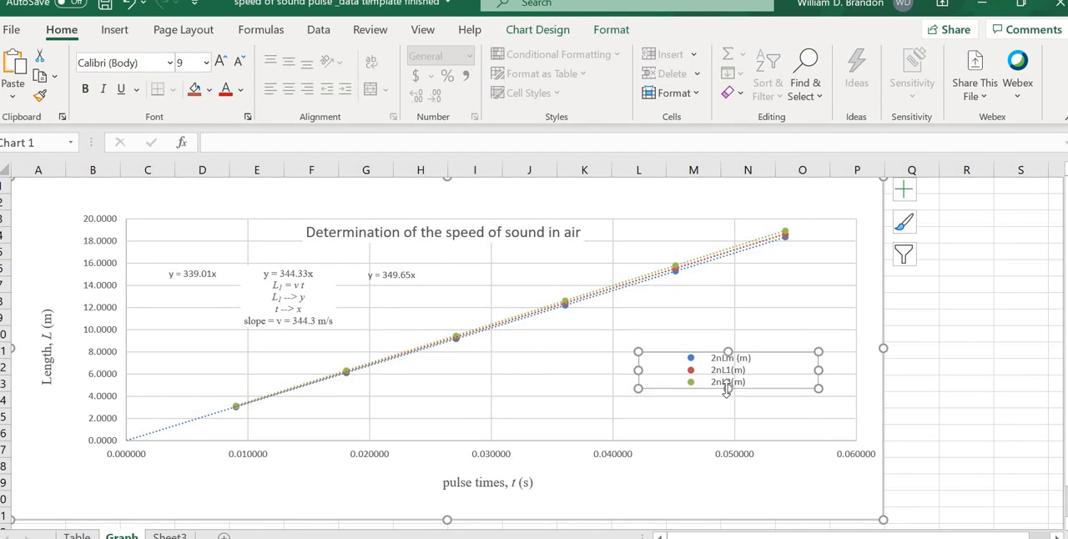
# Step: Extend the legend downward to fit the trendline entries, shift it slightly up, and delete the duplicate "Linear ( 2nL1(m))" entry
pyautogui.moveTo(727, 388); pyautogui.dragTo(729, 434)
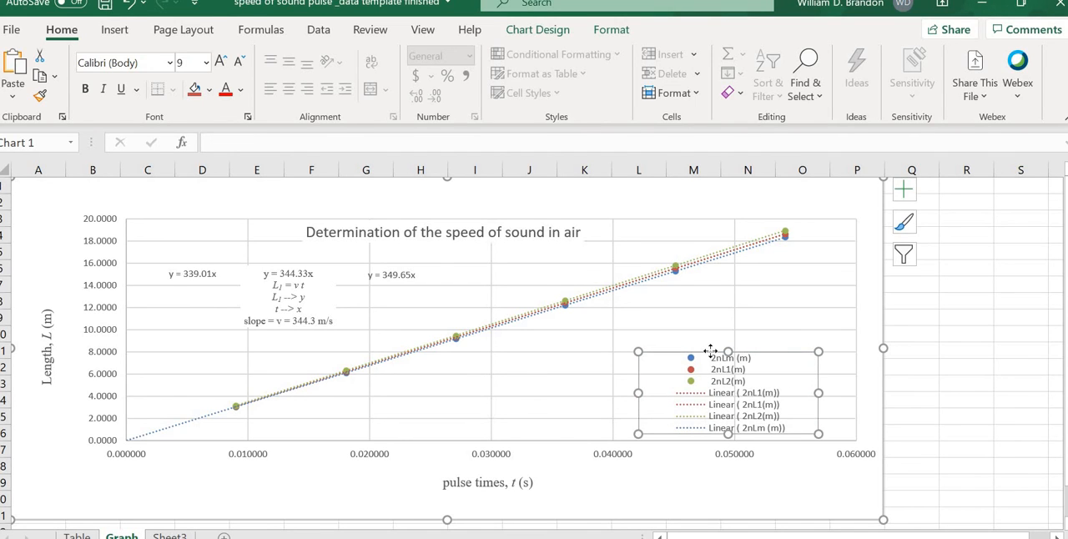
pyautogui.moveTo(709, 342); pyautogui.dragTo(707, 328)
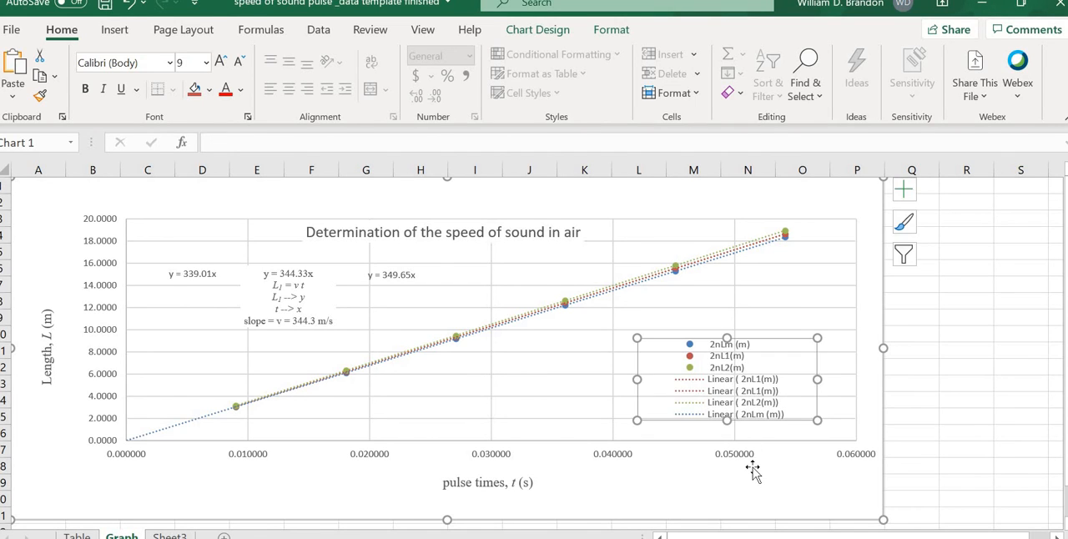
pyautogui.click(721, 382)
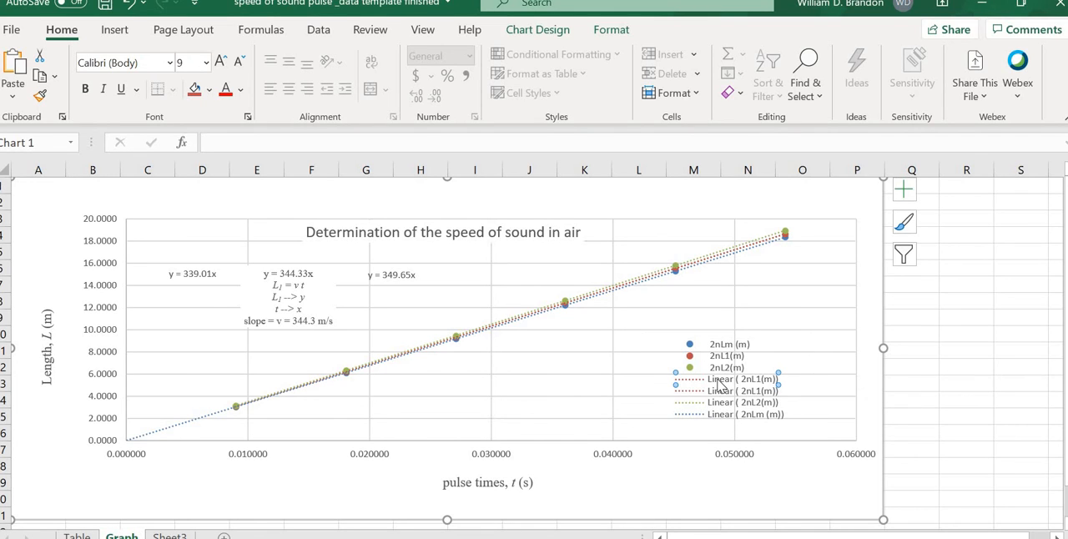
pyautogui.press('Delete')
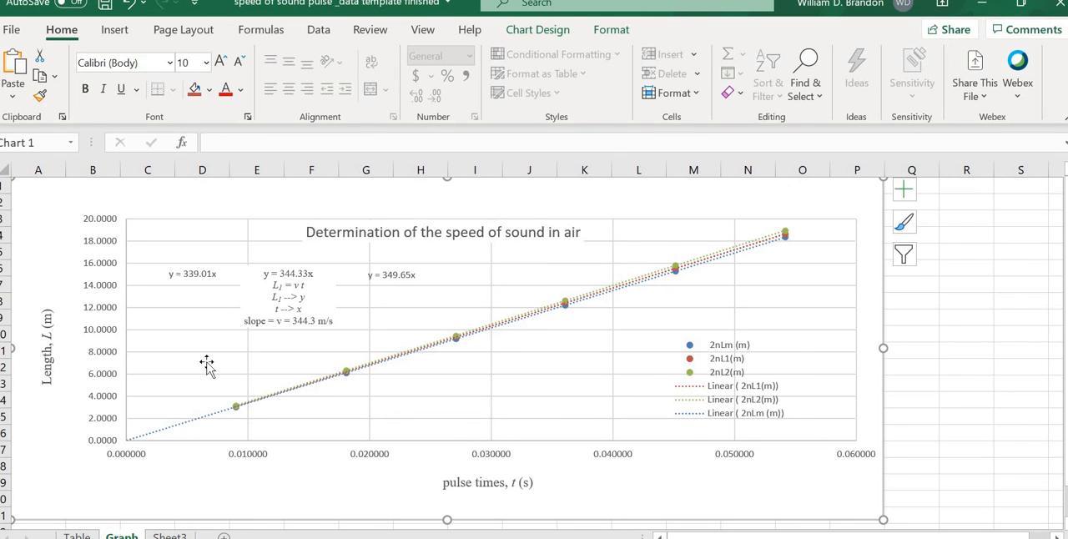
pyautogui.click(99, 360)
pyautogui.rightClick(99, 360)
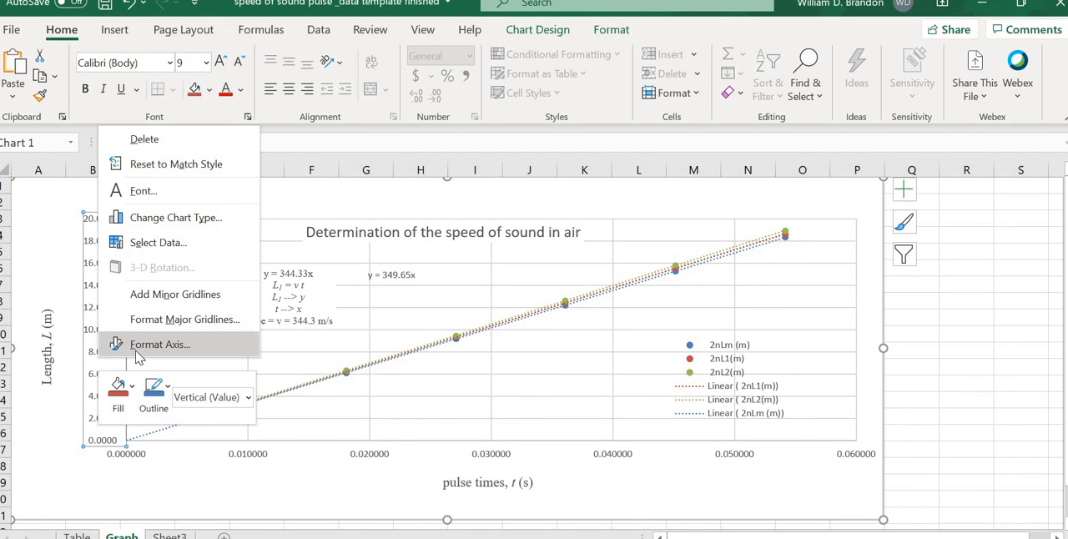
pyautogui.click(175, 319)
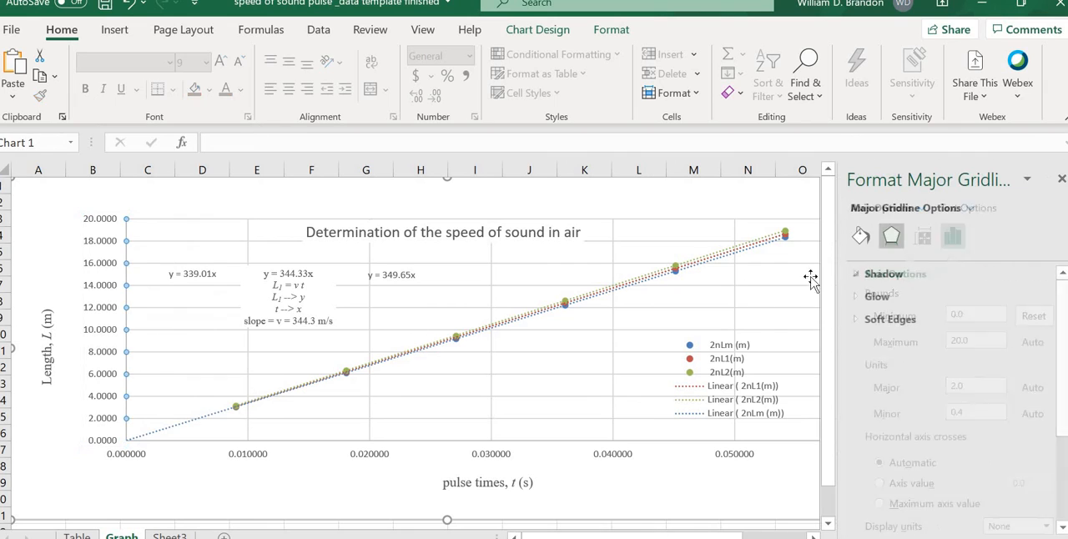
pyautogui.click(892, 236)
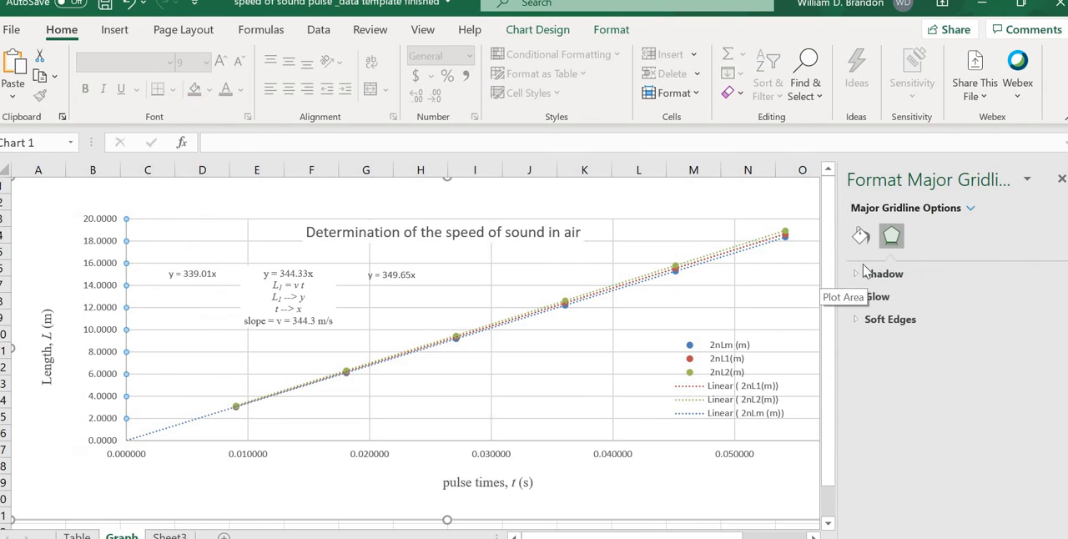
pyautogui.click(94, 316)
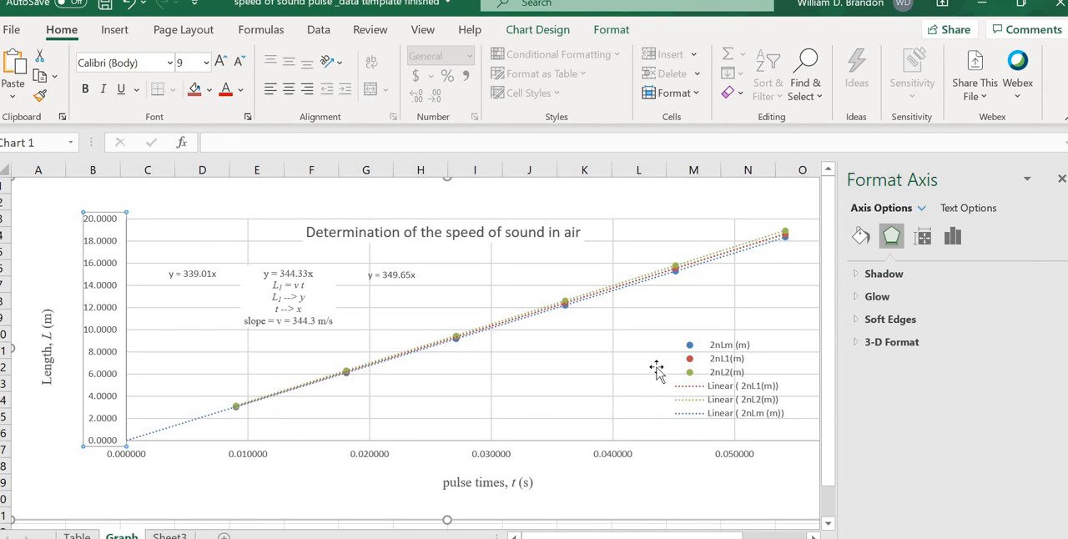
pyautogui.rightClick(103, 349)
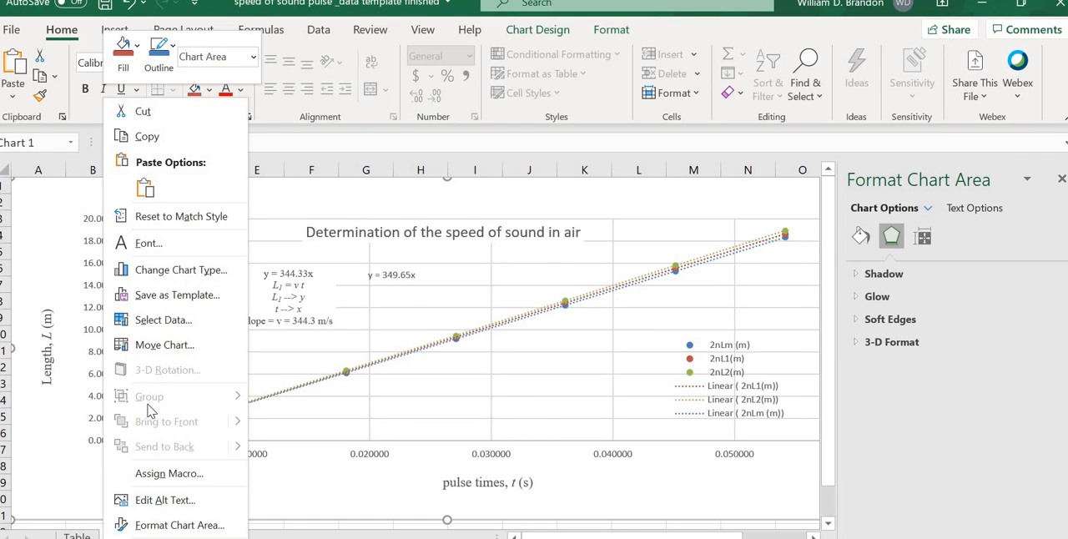
pyautogui.click(97, 368)
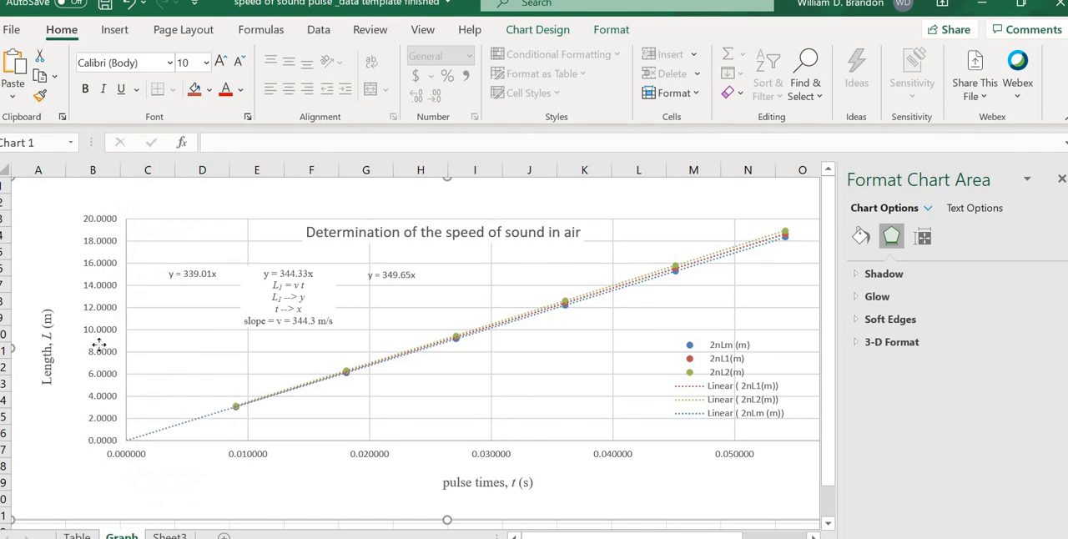
# Step: Format the vertical length axis numbers with 1 decimal place
pyautogui.click(100, 346)
pyautogui.rightClick(100, 351)
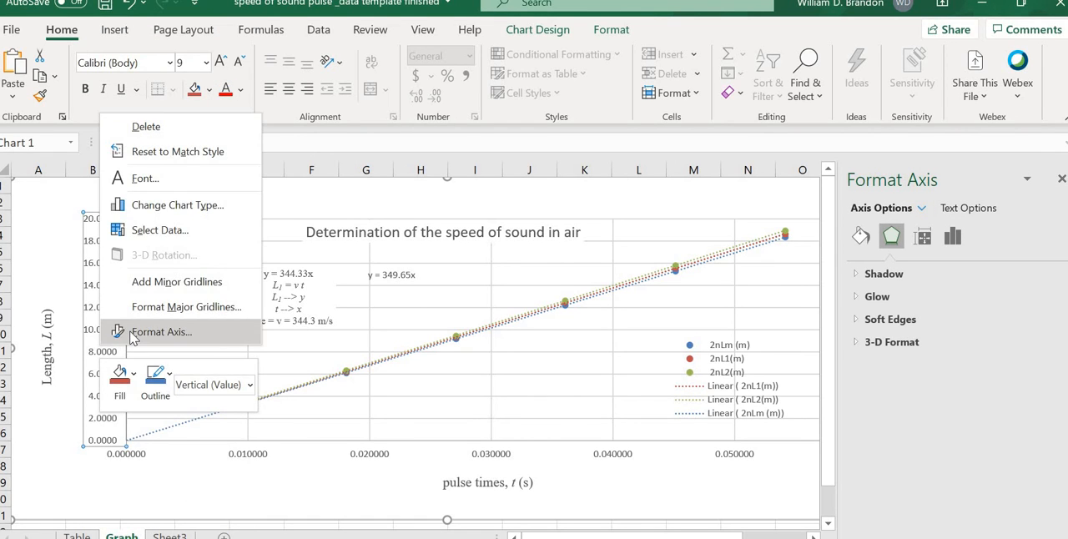
pyautogui.click(133, 332)
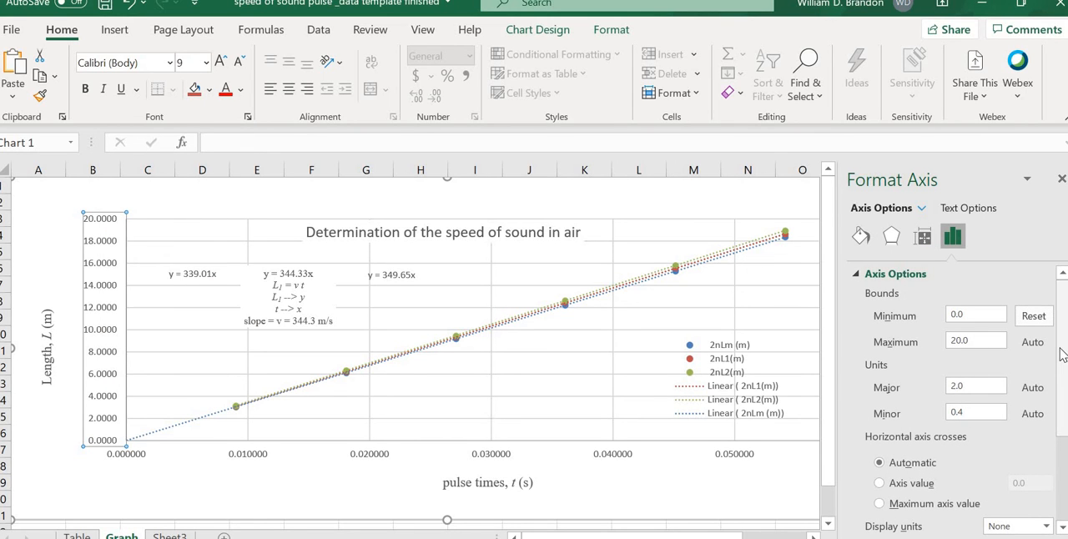
pyautogui.scroll(-3, 1062, 355)
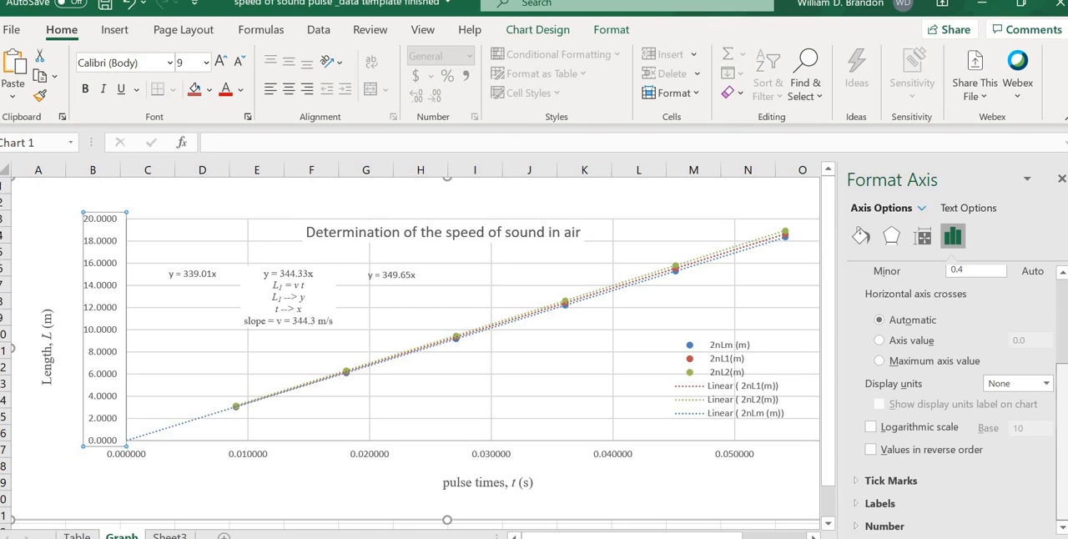
pyautogui.click(865, 528)
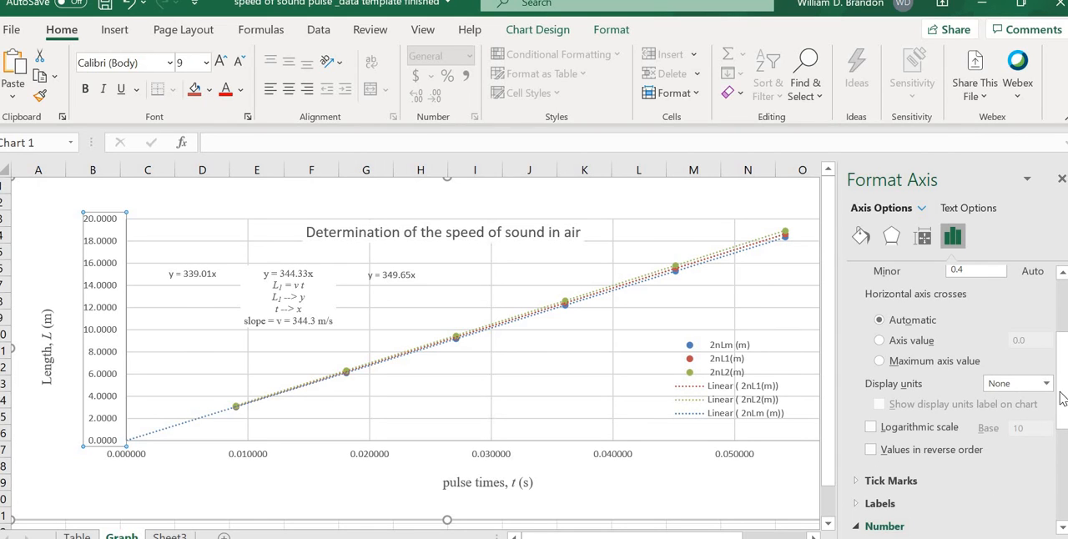
pyautogui.click(1061, 530)
pyautogui.scroll(-3, 1060, 533)
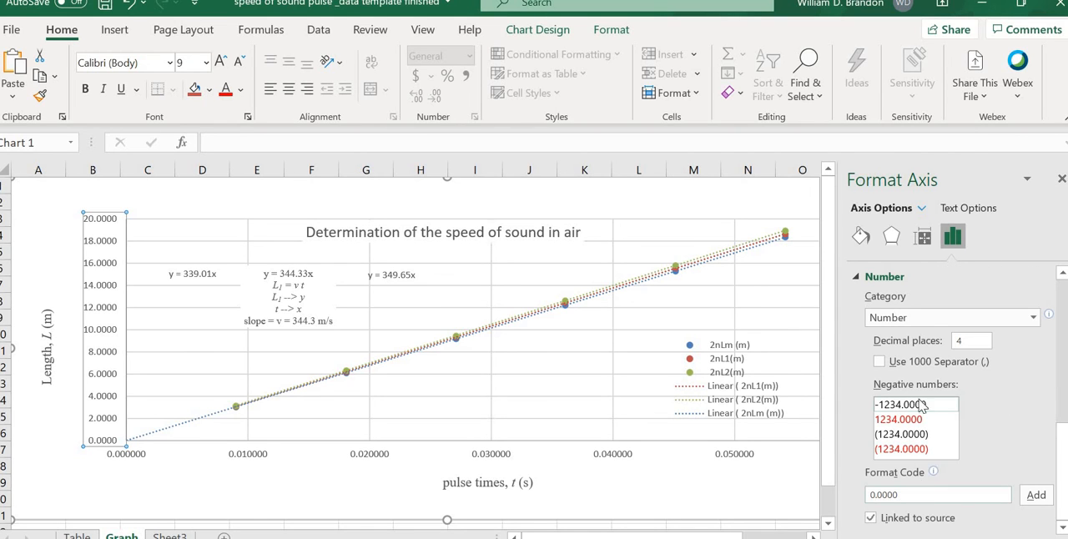
pyautogui.click(965, 343)
pyautogui.write('1')
pyautogui.press('Return')
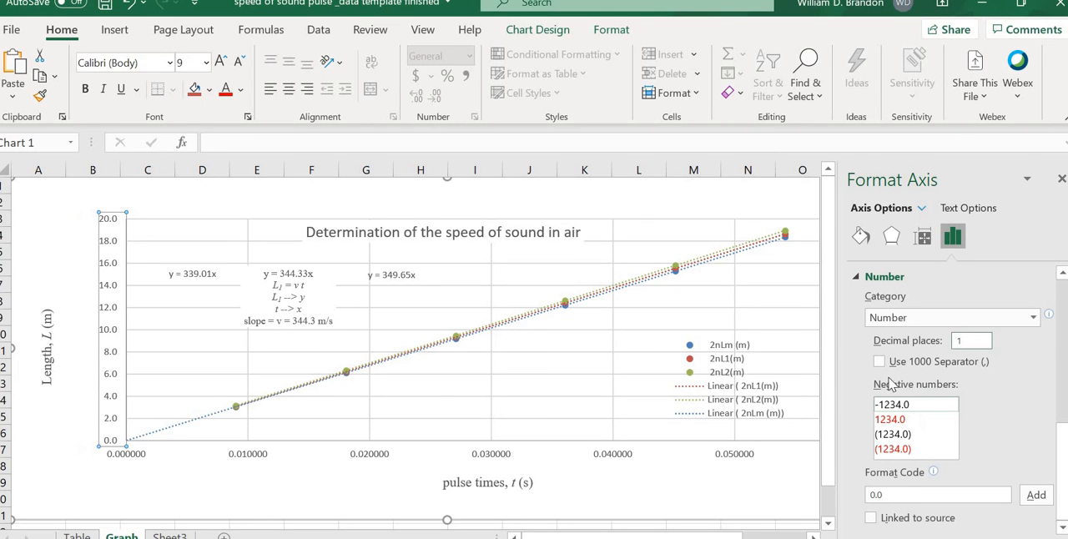
# Step: Format the horizontal pulse times axis numbers with 2 decimal places and close the formatting pane
pyautogui.click(496, 462)
pyautogui.rightClick(496, 462)
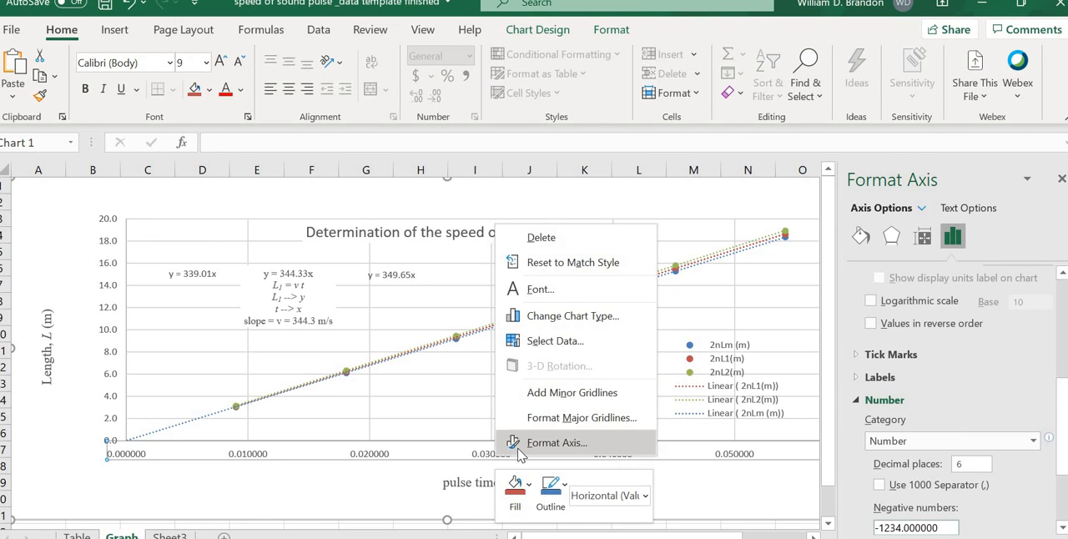
pyautogui.click(517, 441)
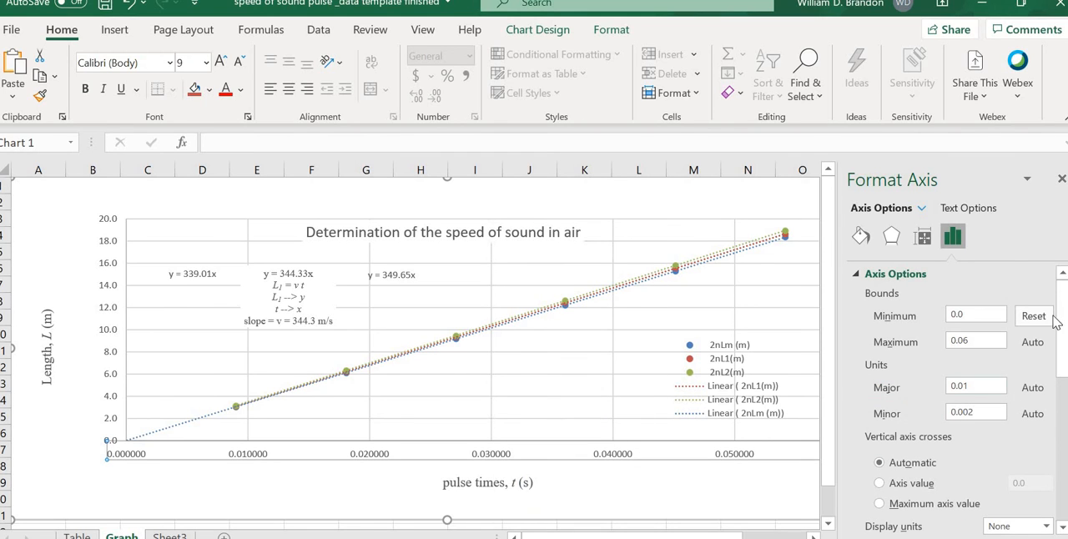
pyautogui.moveTo(1060, 321); pyautogui.dragTo(1060, 452)
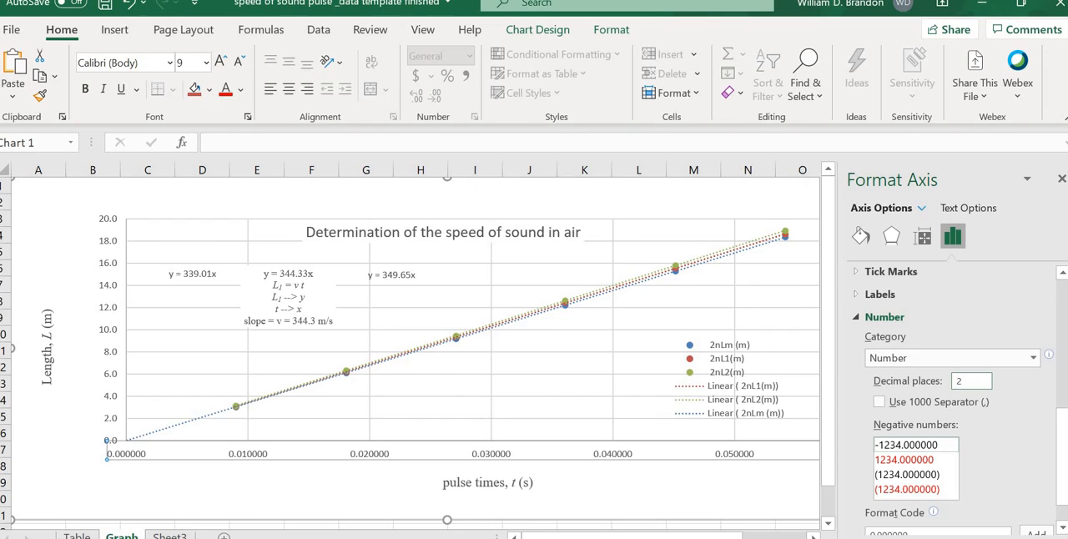
pyautogui.write('2')
pyautogui.press('Return')
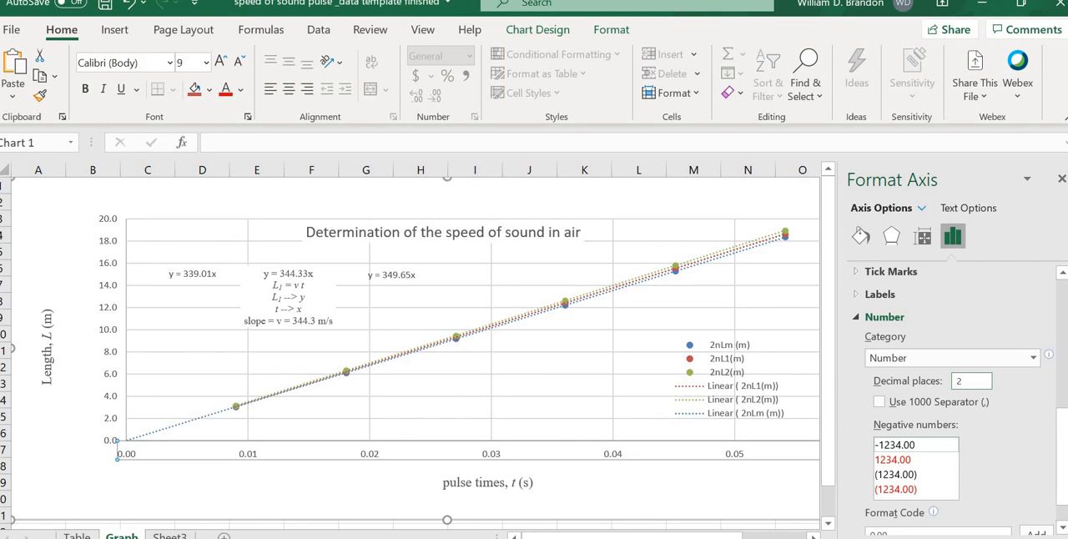
pyautogui.click(631, 503)
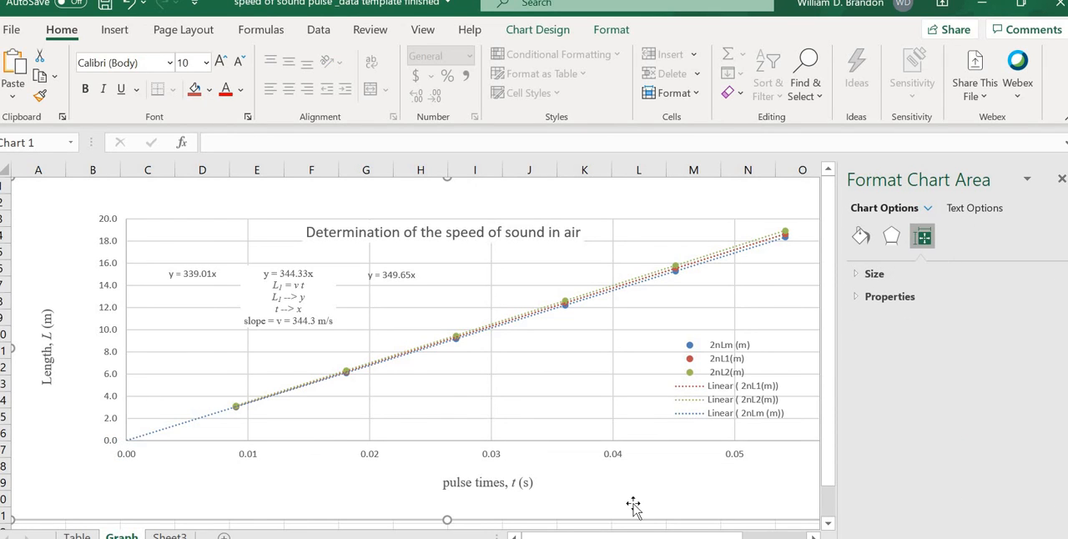
pyautogui.click(465, 374)
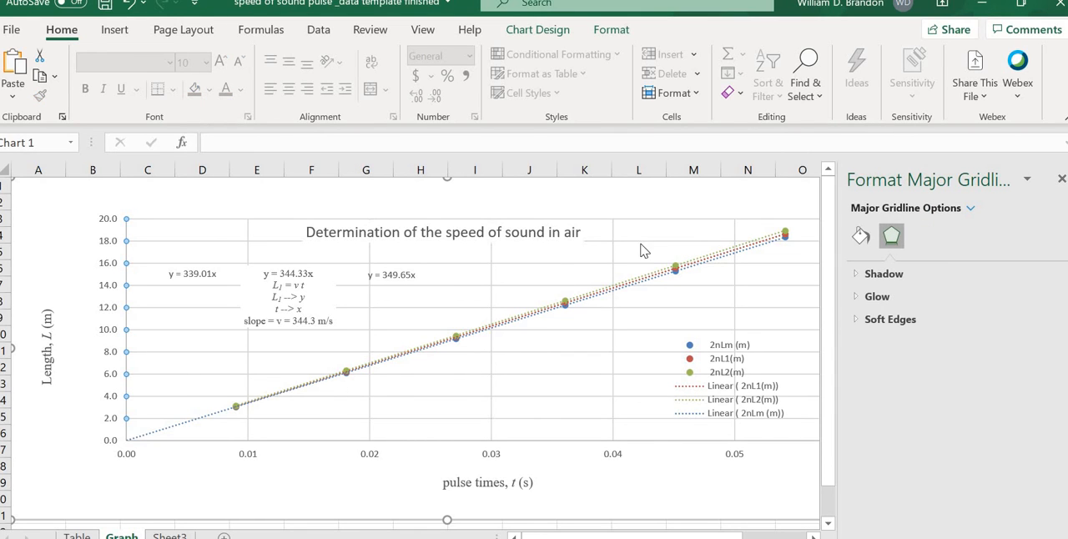
pyautogui.click(1062, 182)
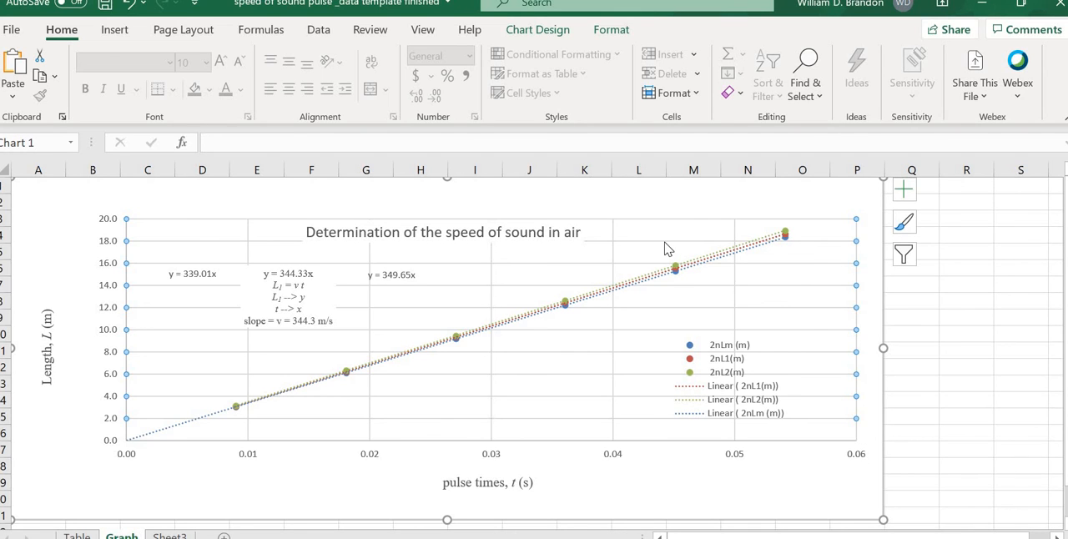
# Step: Delete the chart's horizontal and vertical gridlines
pyautogui.click(665, 243)
pyautogui.click(614, 349)
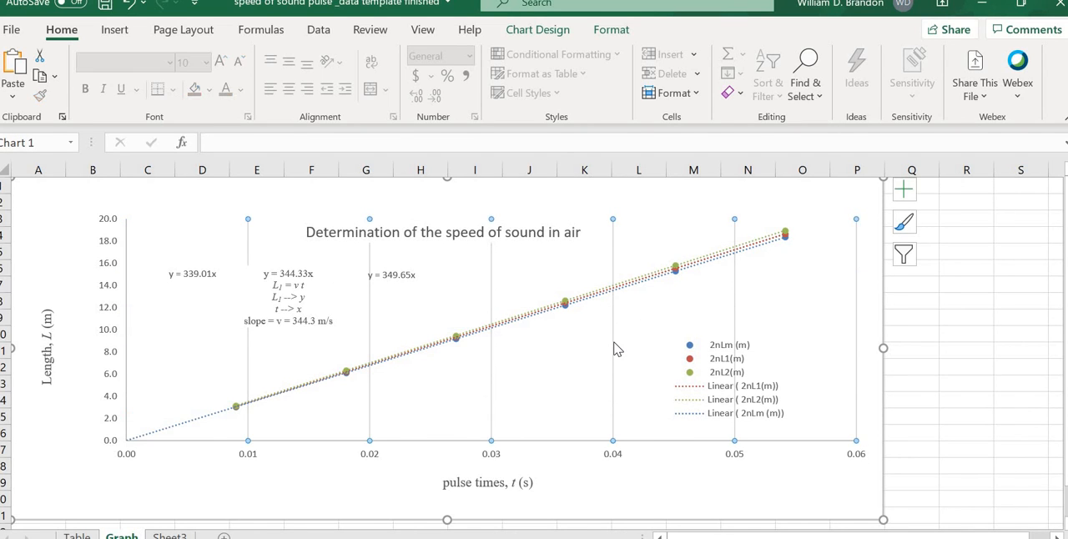
pyautogui.press('Delete')
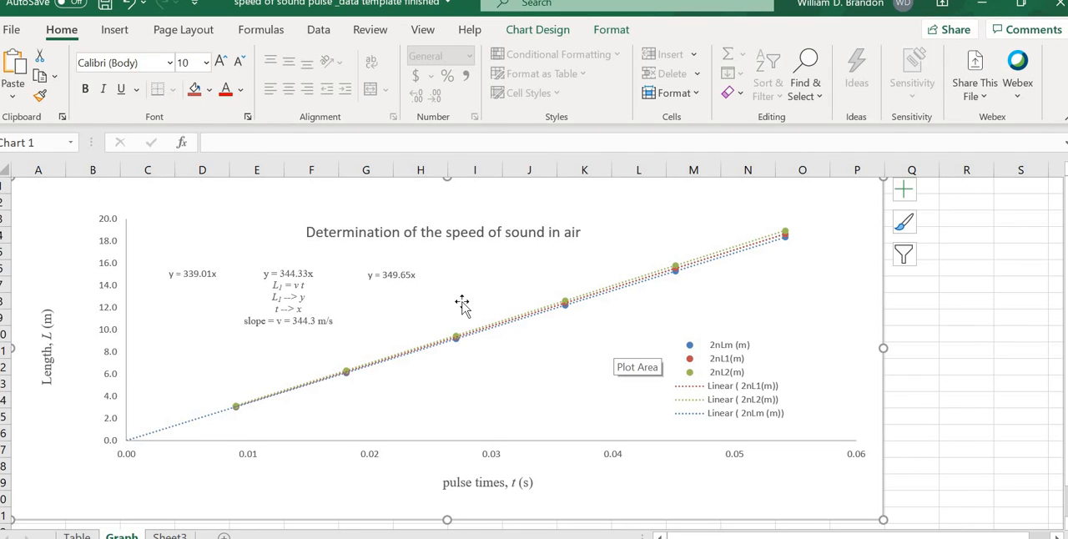
# Step: Move the chart title up and right, the vertical axis title closer to its axis, and the horizontal axis title slightly left
pyautogui.moveTo(454, 230); pyautogui.dragTo(482, 225)
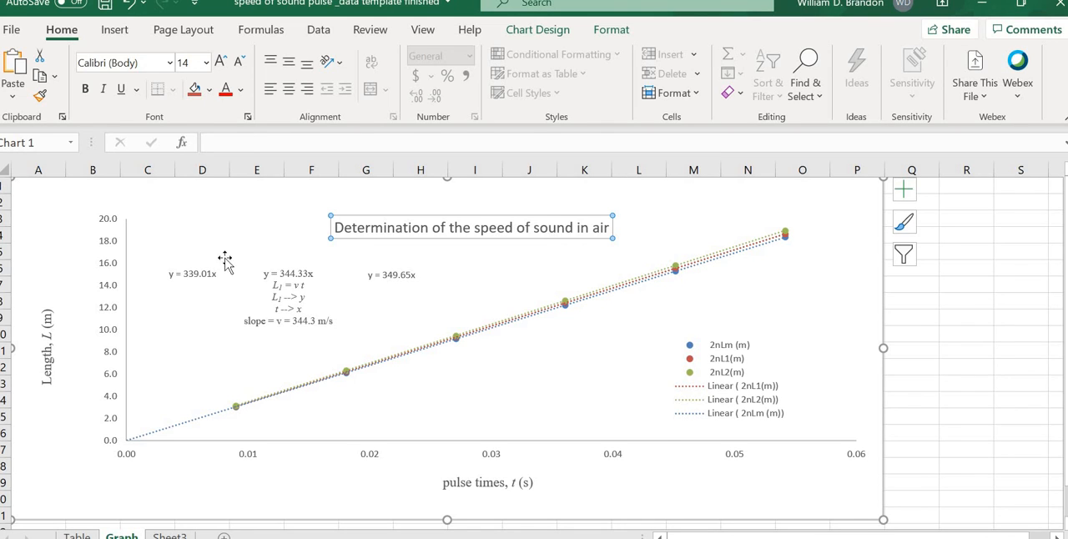
pyautogui.moveTo(52, 342); pyautogui.dragTo(77, 341)
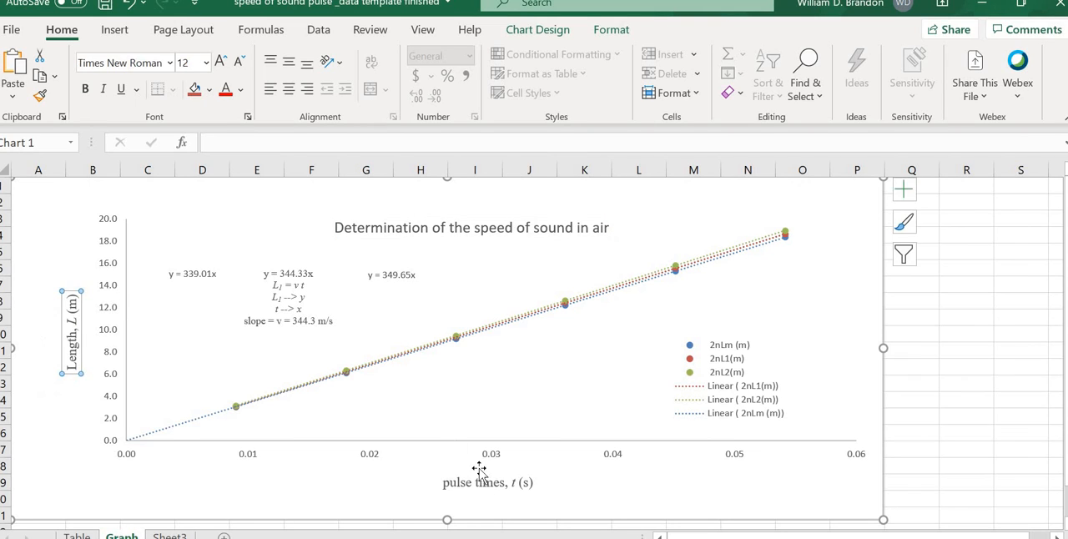
pyautogui.moveTo(479, 484); pyautogui.dragTo(469, 482)
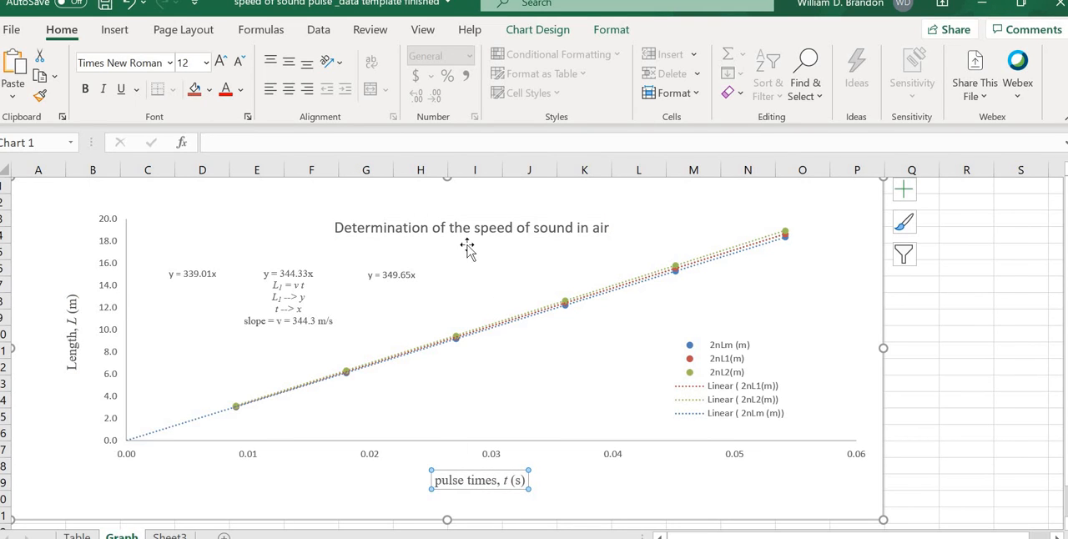
pyautogui.click(459, 216)
pyautogui.moveTo(460, 215); pyautogui.dragTo(468, 205)
pyautogui.click(69, 350)
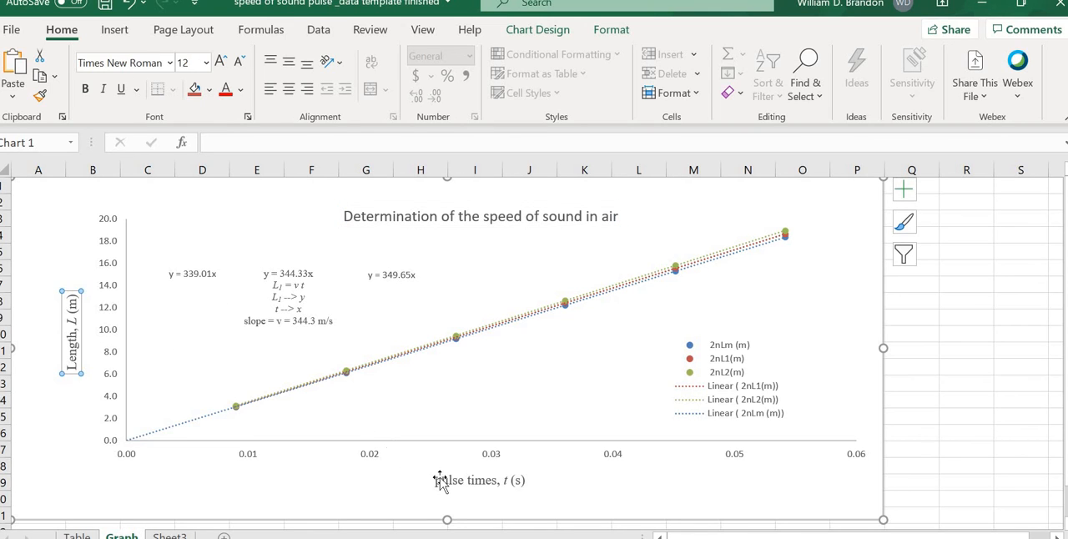
pyautogui.click(442, 483)
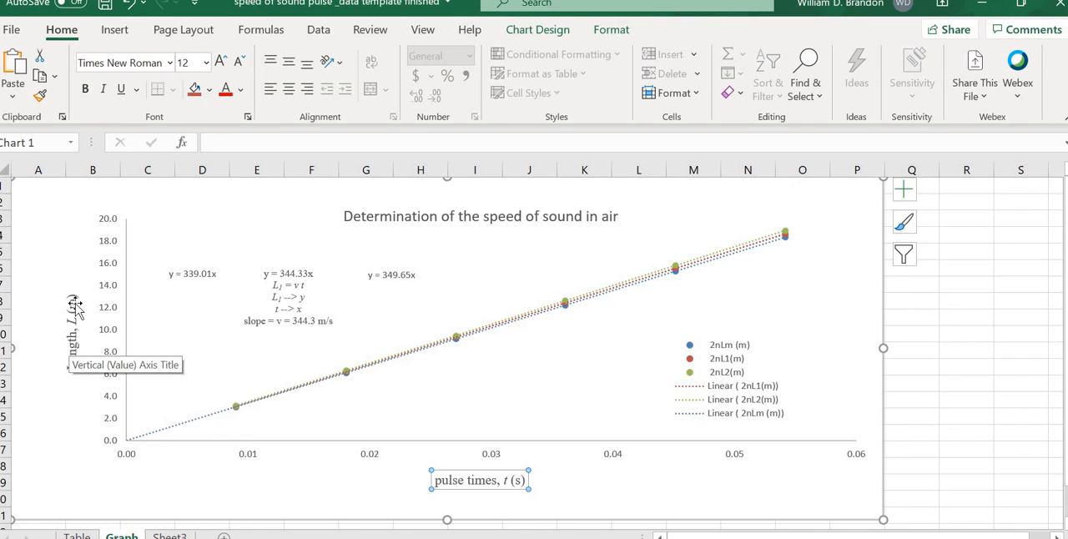
pyautogui.click(602, 501)
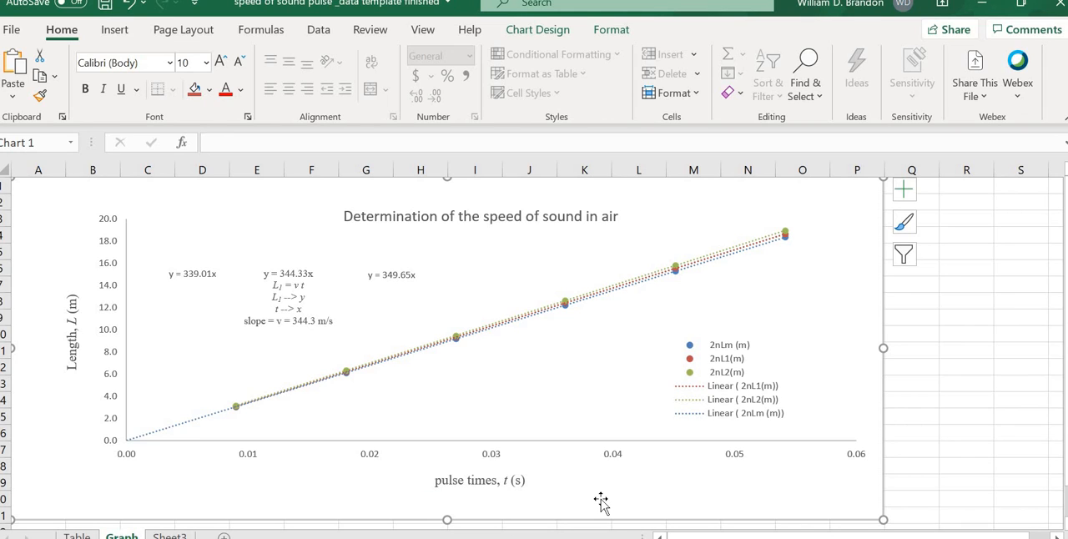
pyautogui.click(292, 312)
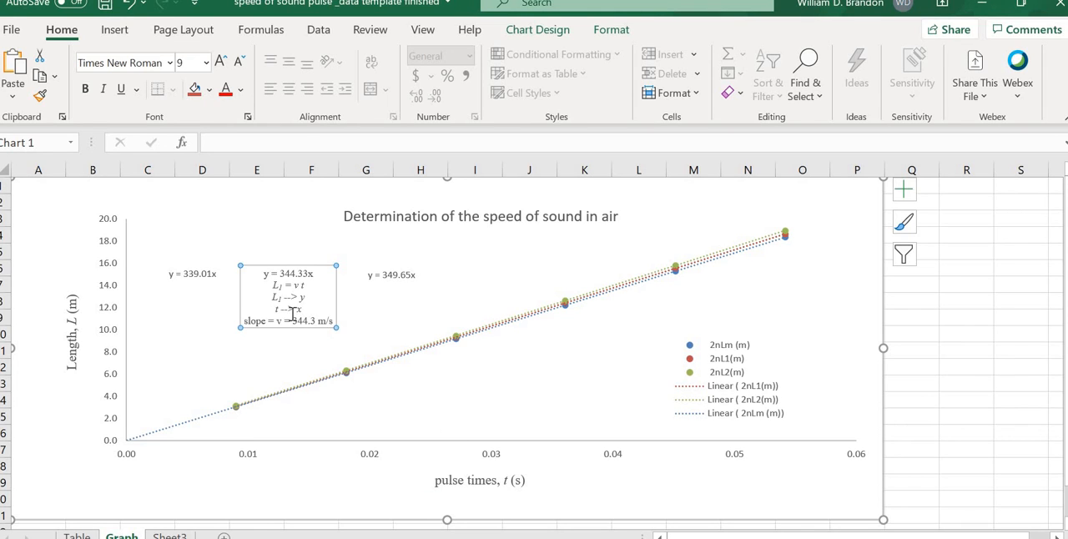
pyautogui.click(311, 274)
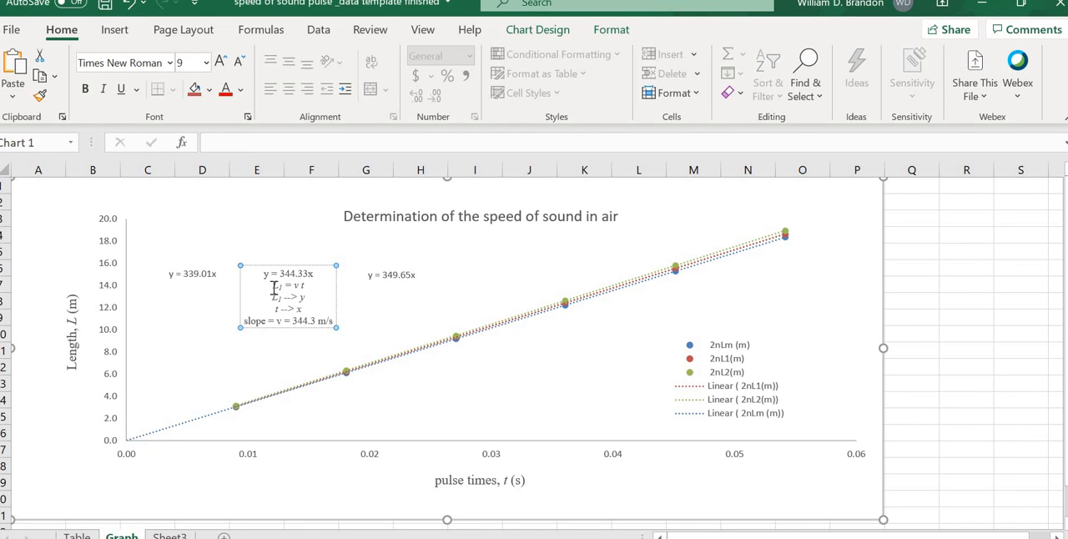
pyautogui.moveTo(274, 286); pyautogui.dragTo(311, 286)
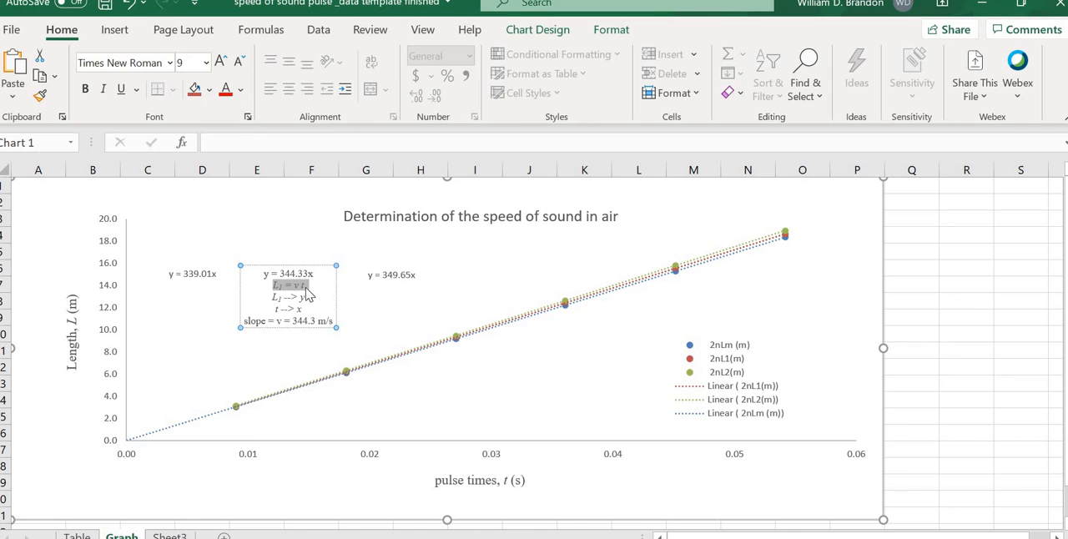
pyautogui.click(468, 396)
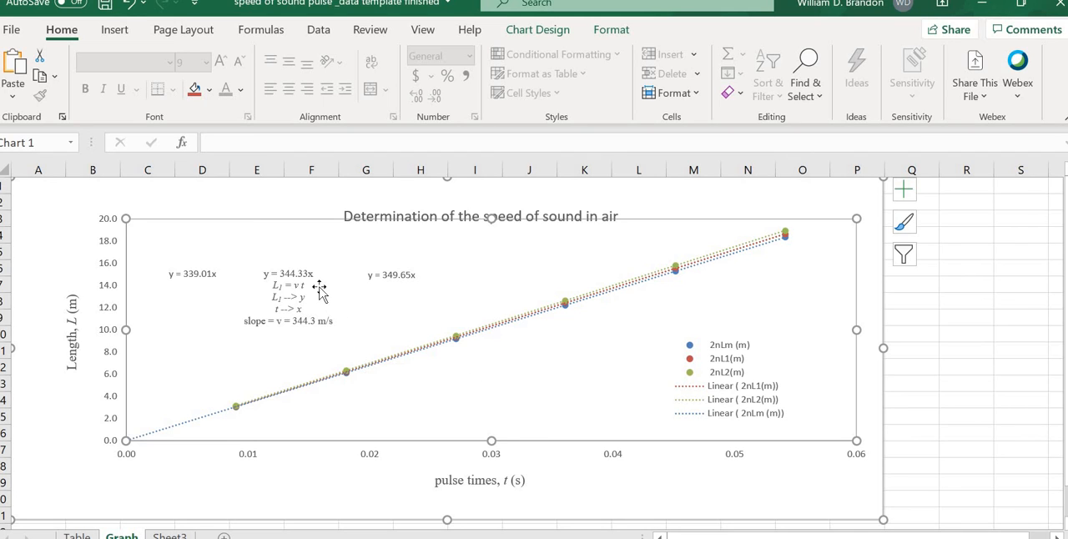
# Step: Nudge the vertical "Length, L (m)" axis title slightly closer to the axis numbers
pyautogui.click(70, 347)
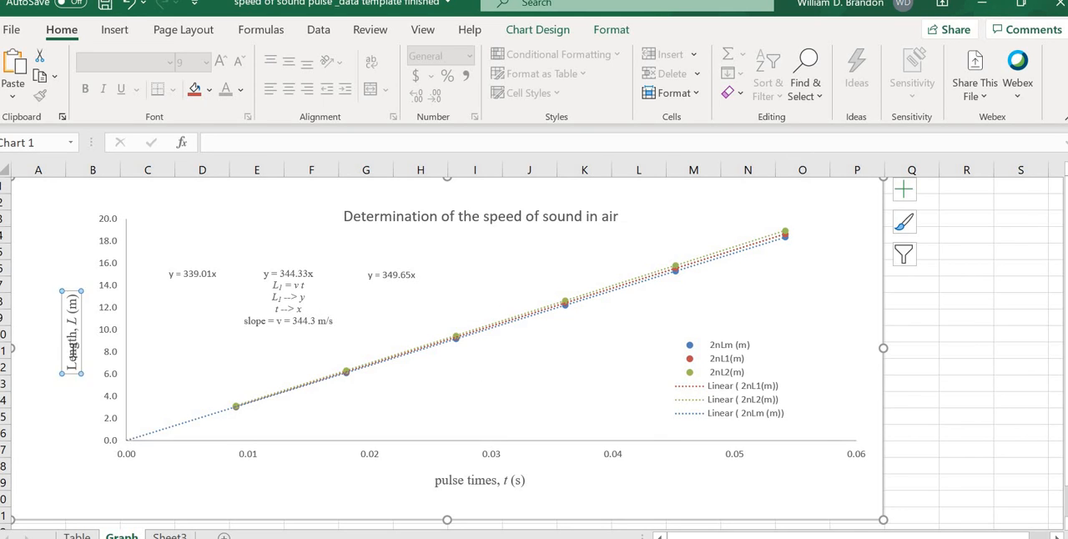
pyautogui.moveTo(61, 338); pyautogui.dragTo(69, 339)
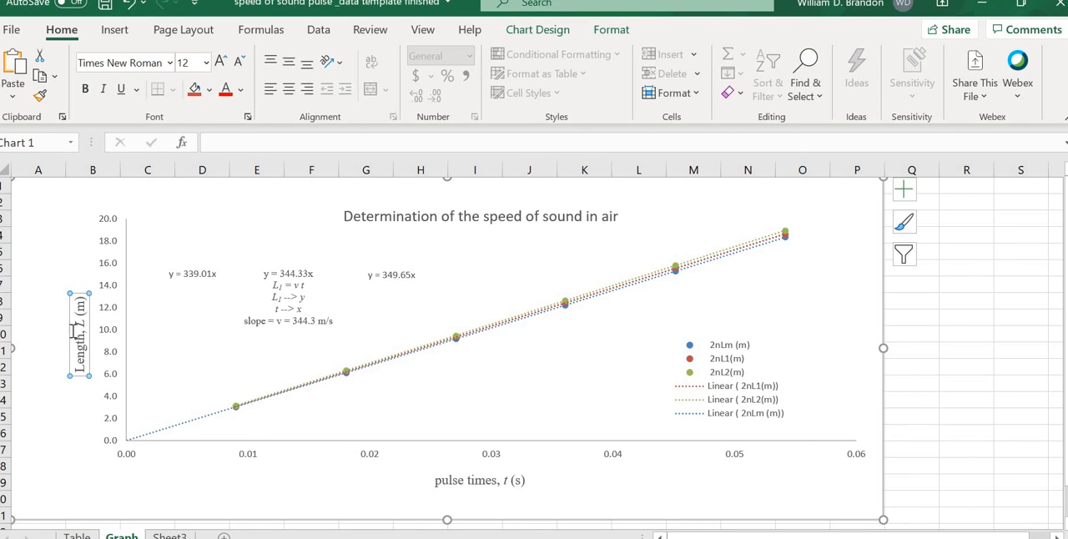
pyautogui.moveTo(70, 332); pyautogui.dragTo(65, 331)
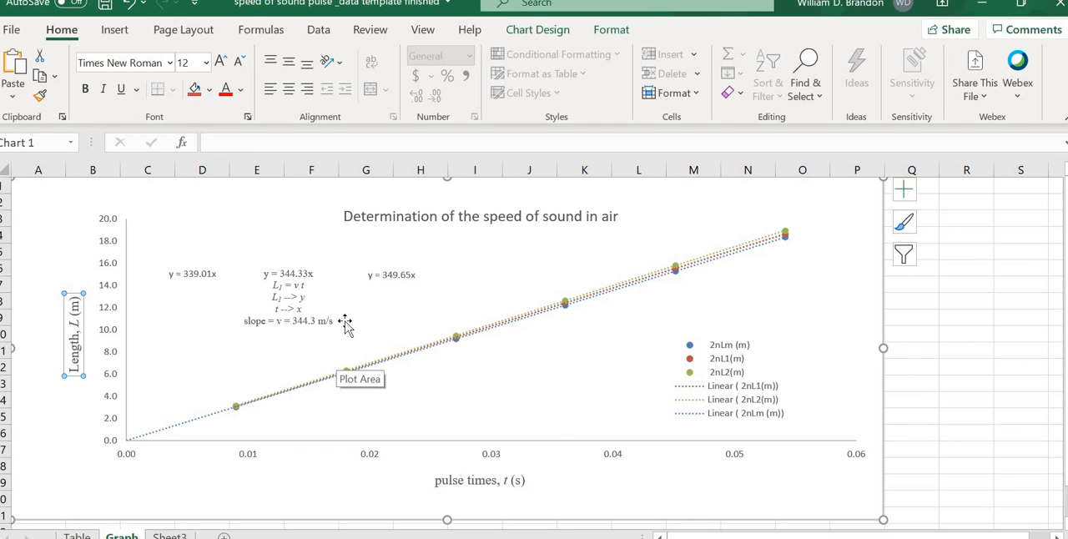
# Step: Add "+ Loffset" to the end of the "L1 = v t" line in the middle trendline label
pyautogui.click(302, 289)
pyautogui.click(306, 290)
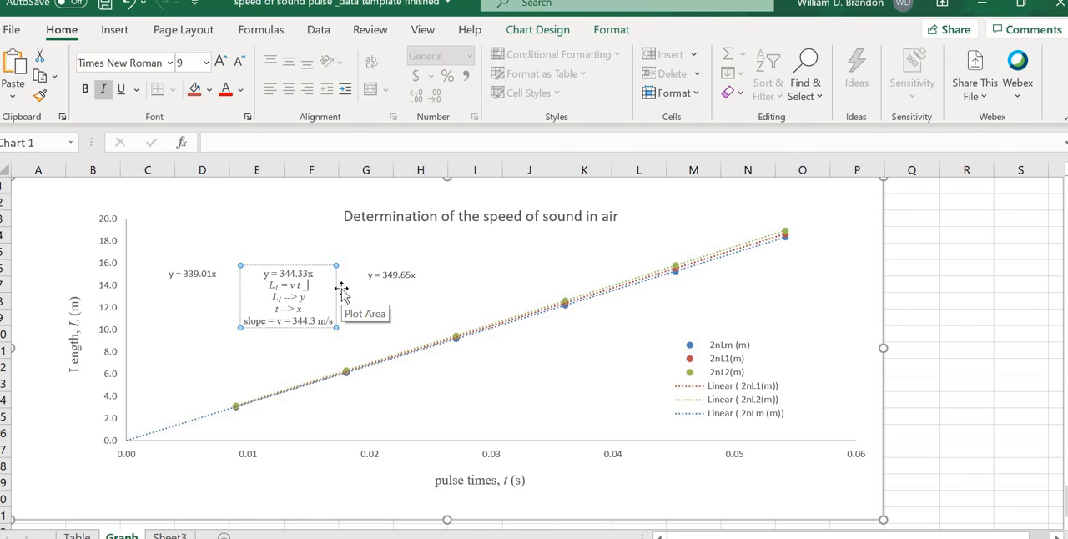
pyautogui.press('BackSpace')
pyautogui.press('BackSpace')
pyautogui.write('+ Loffset')
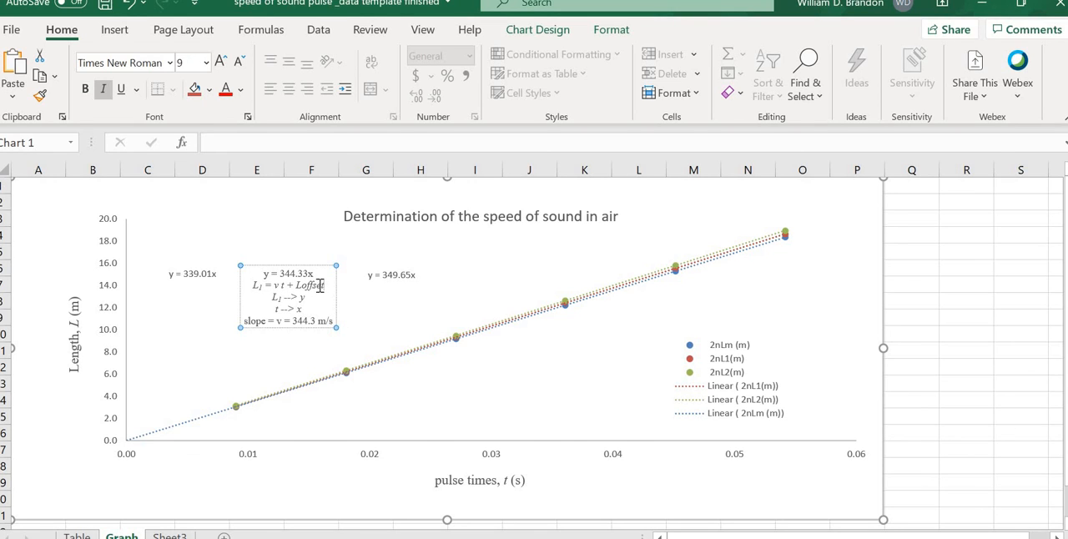
# Step: Format "offset" in the middle trendline label's added term as subscript and deselect the label
pyautogui.hotkey('shift', 'Left')
pyautogui.hotkey('shift', 'Left')
pyautogui.hotkey('shift', 'Left')
pyautogui.moveTo(304, 285); pyautogui.dragTo(301, 286)
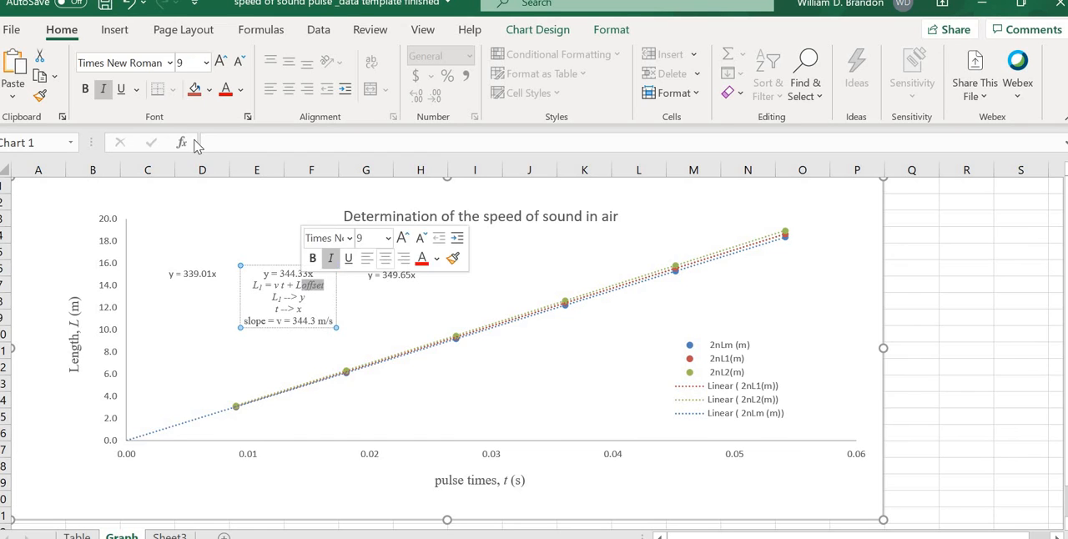
pyautogui.click(248, 117)
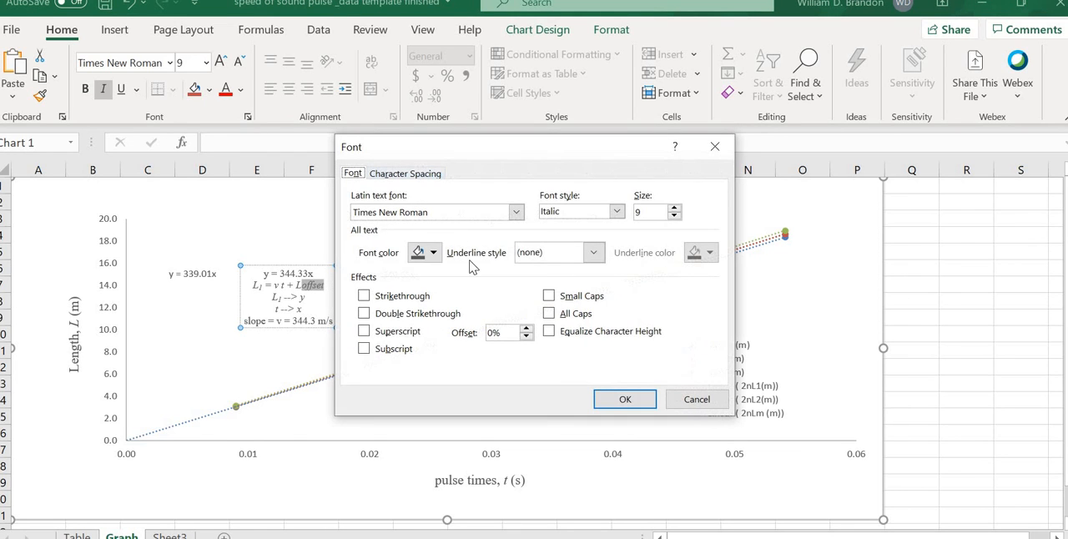
pyautogui.click(390, 349)
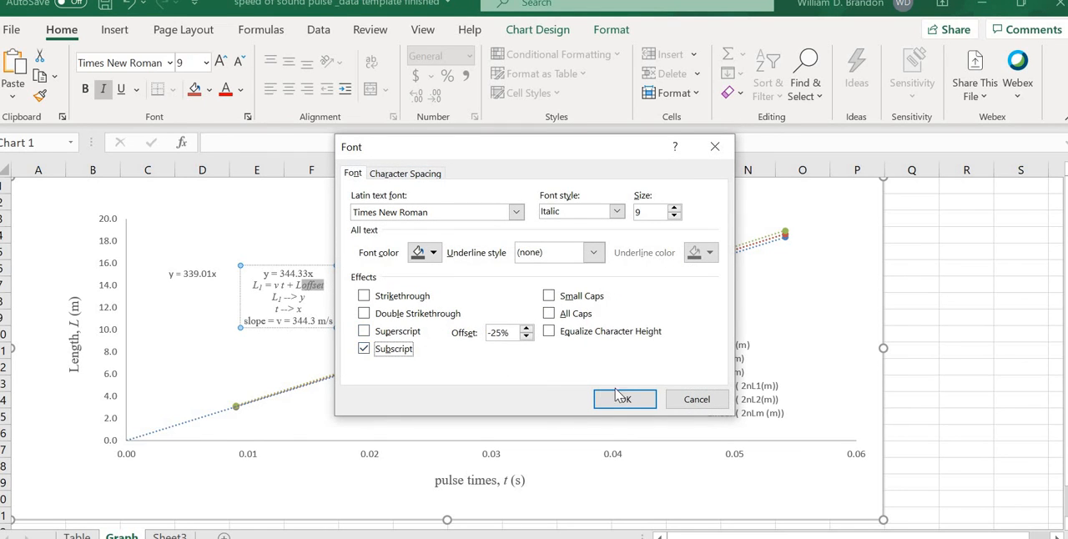
pyautogui.click(625, 399)
pyautogui.click(242, 374)
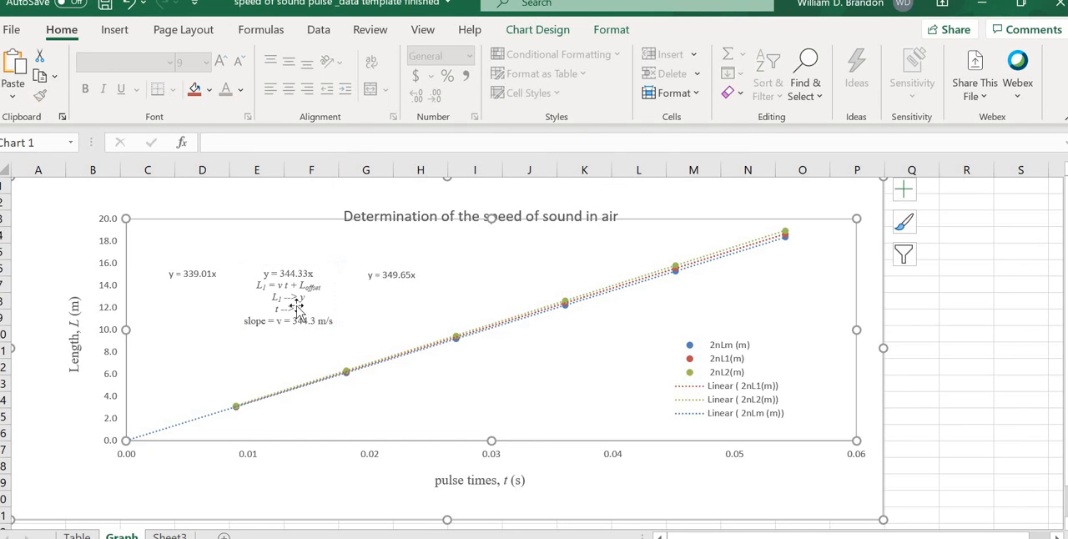
# Step: Replace the offset term in the middle trendline label with L1, keep "L1 --> y" on its own line, and deselect the chart
pyautogui.click(320, 288)
pyautogui.doubleClick(325, 286)
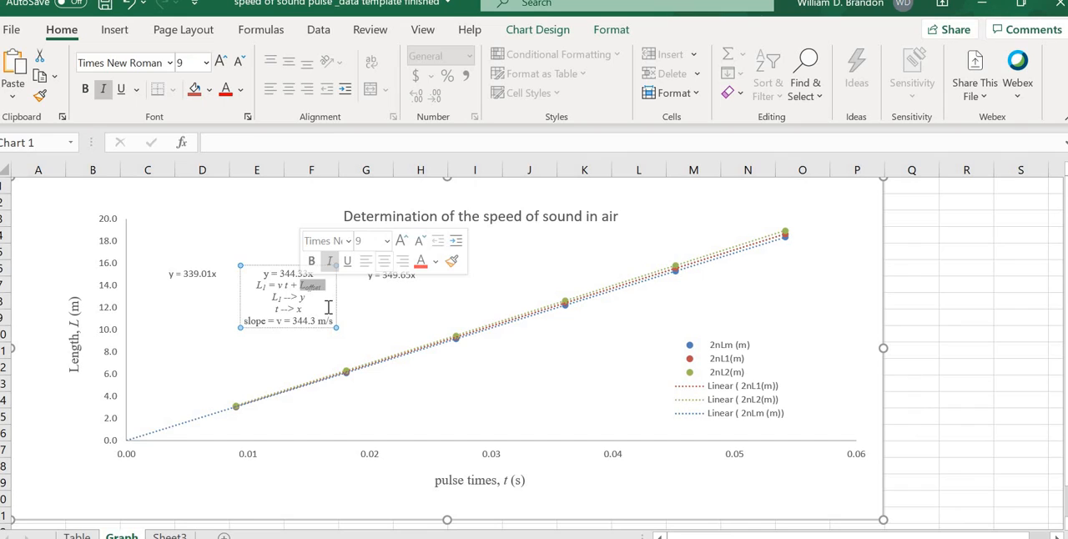
pyautogui.press('Delete')
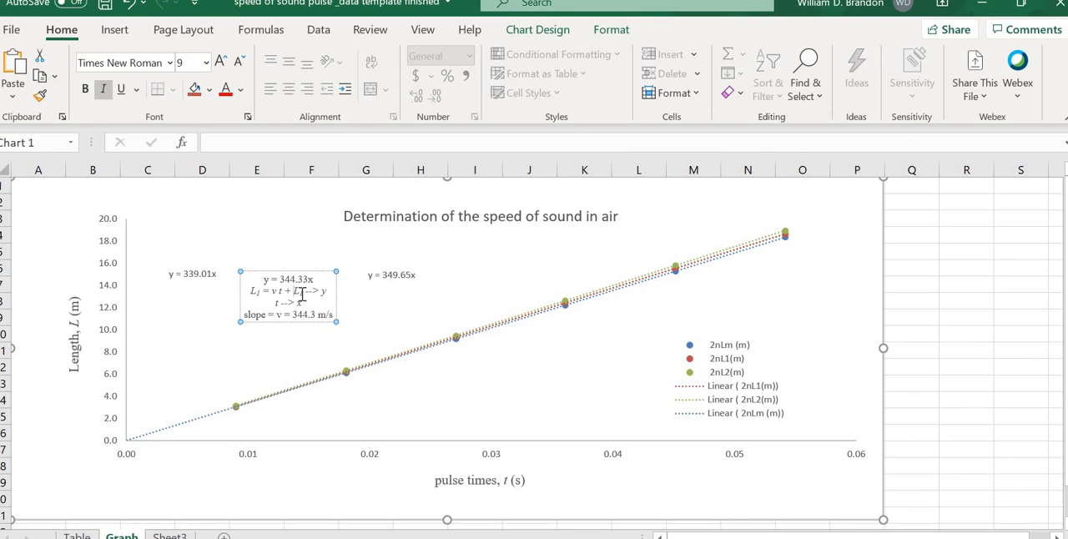
pyautogui.doubleClick(296, 292)
pyautogui.write('L1')
pyautogui.press('Return')
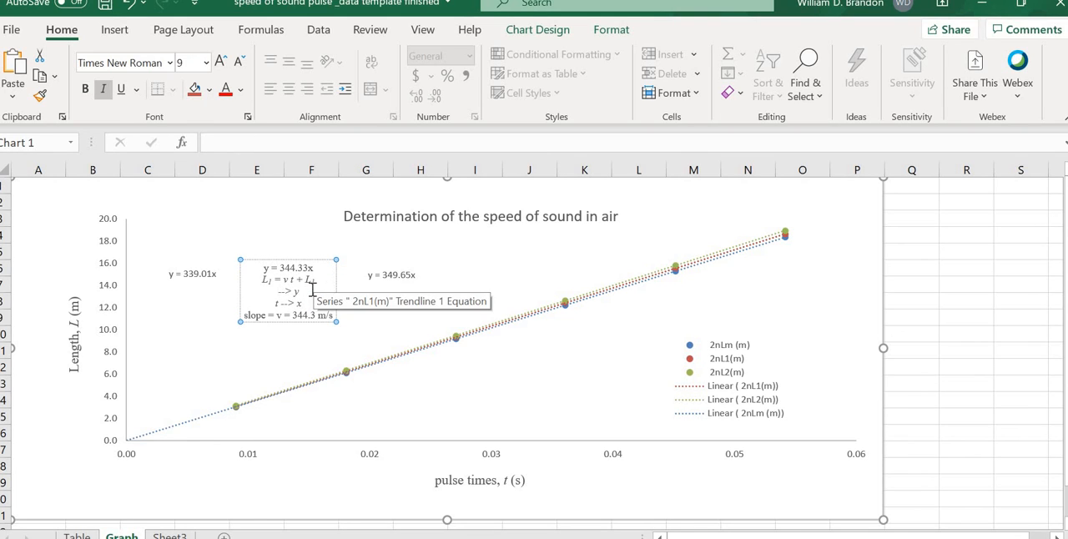
pyautogui.write('L1')
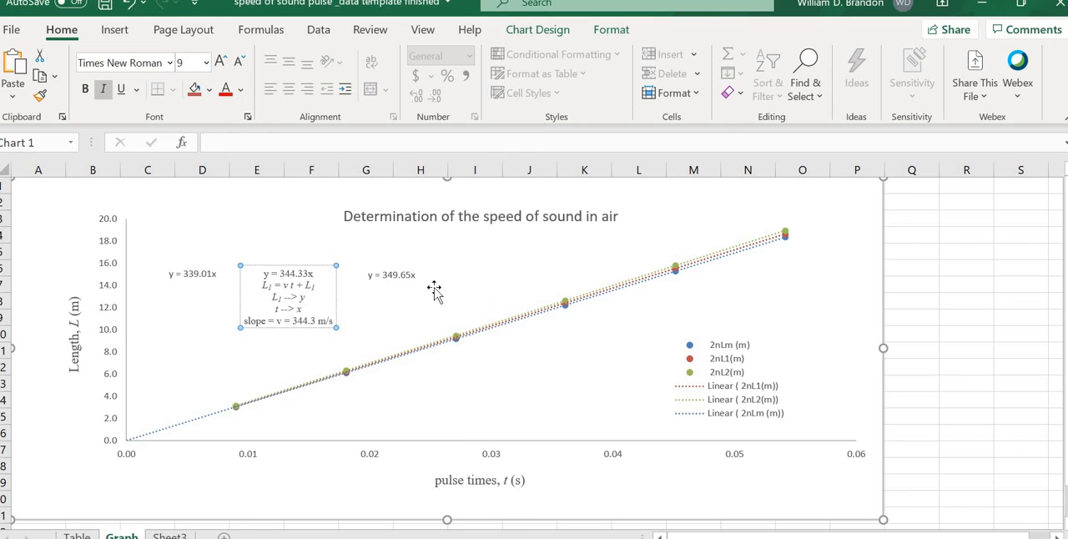
pyautogui.click(301, 320)
pyautogui.click(301, 319)
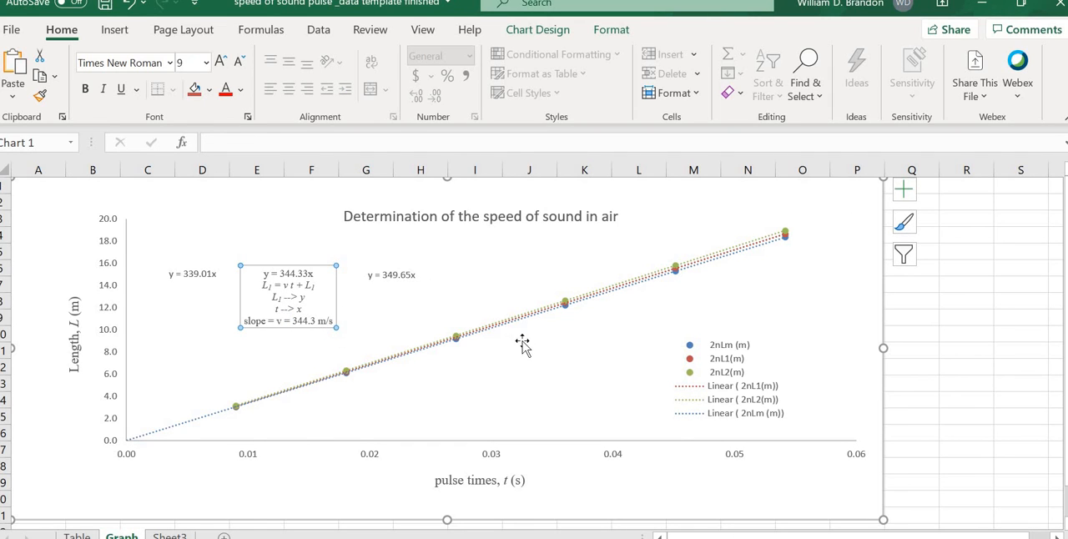
pyautogui.click(923, 361)
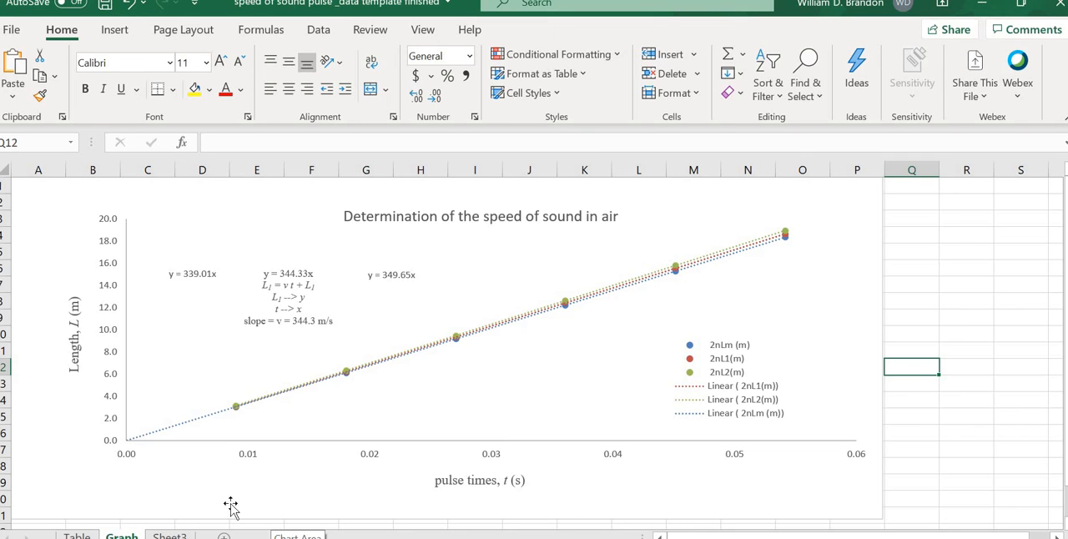
# Step: Shrink the workbook window from full screen and add two new blank worksheets after the Graph sheet
pyautogui.click(160, 479)
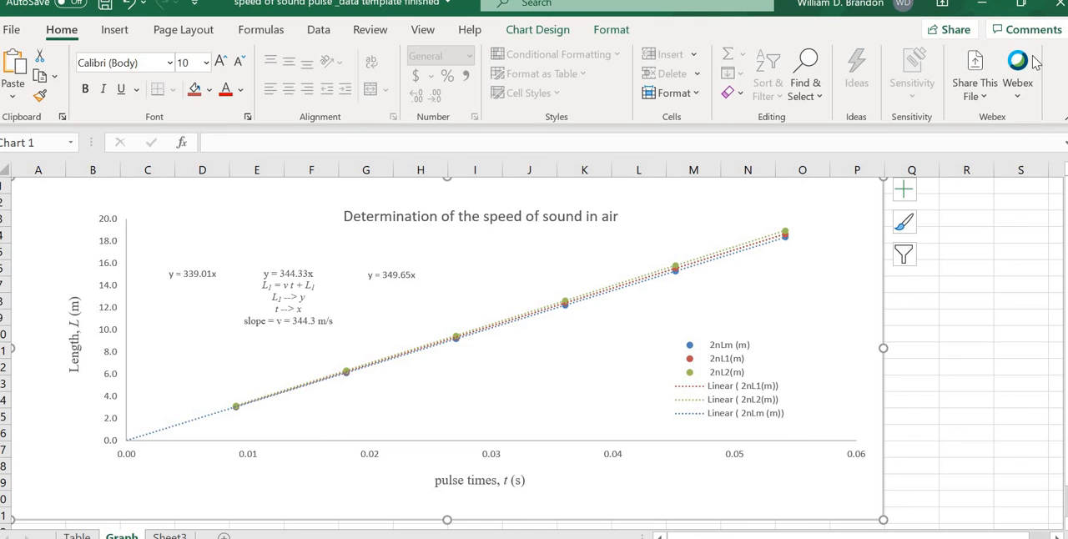
pyautogui.click(1022, 5)
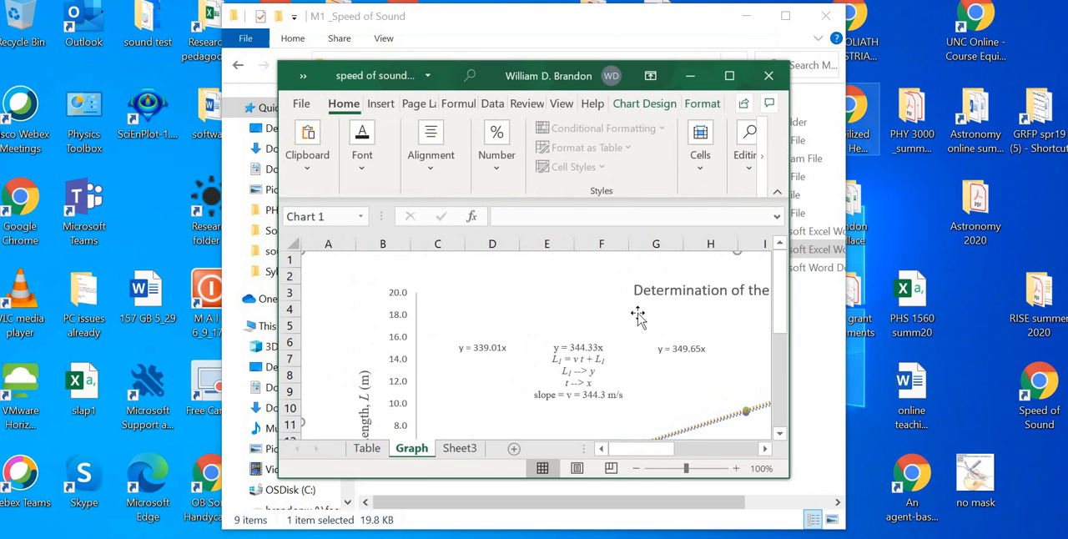
pyautogui.click(368, 450)
pyautogui.click(411, 448)
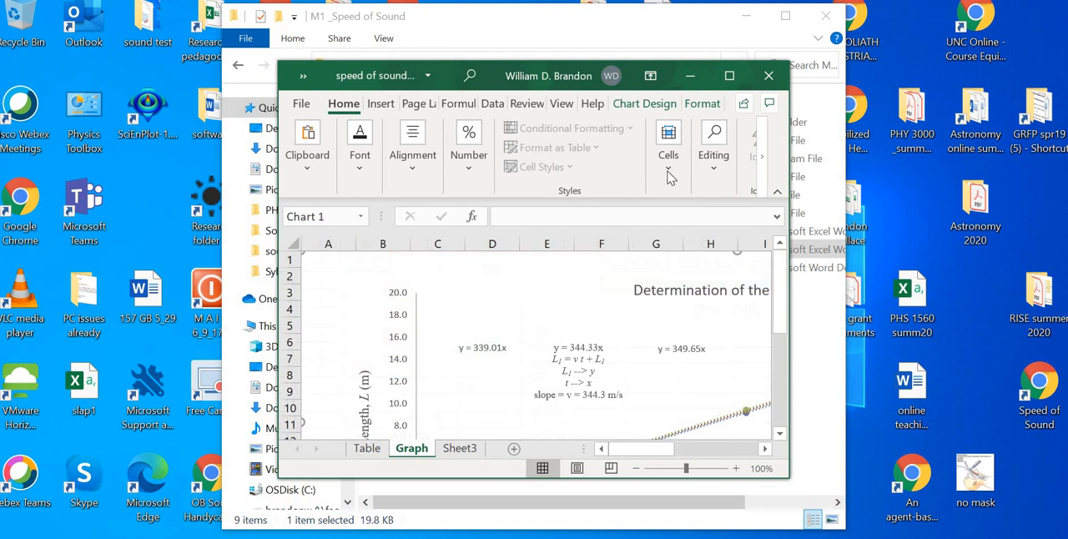
pyautogui.click(514, 448)
pyautogui.click(564, 449)
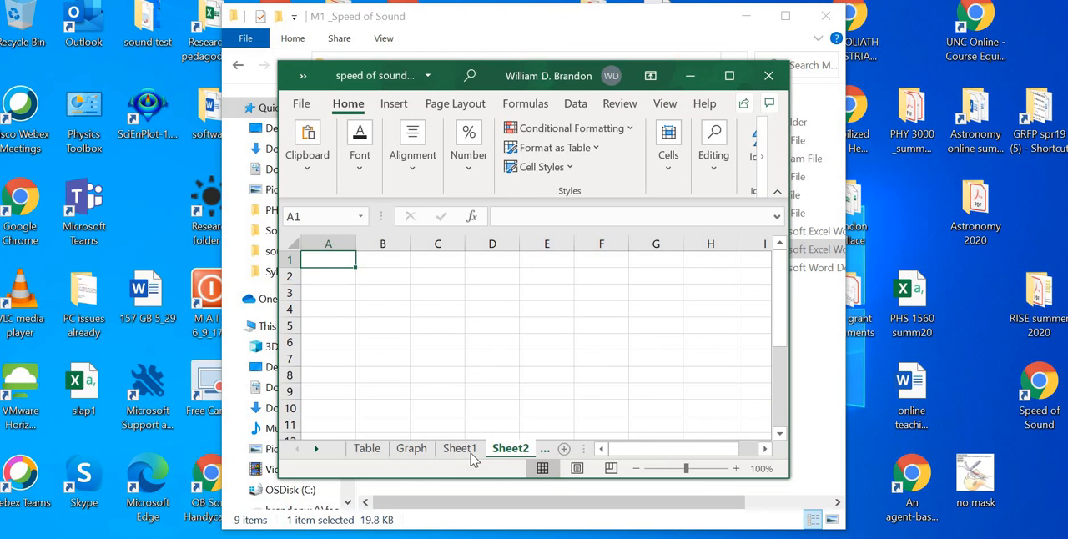
# Step: Maximize the workbook window and return to the Table sheet, deselecting its embedded chart
pyautogui.click(729, 75)
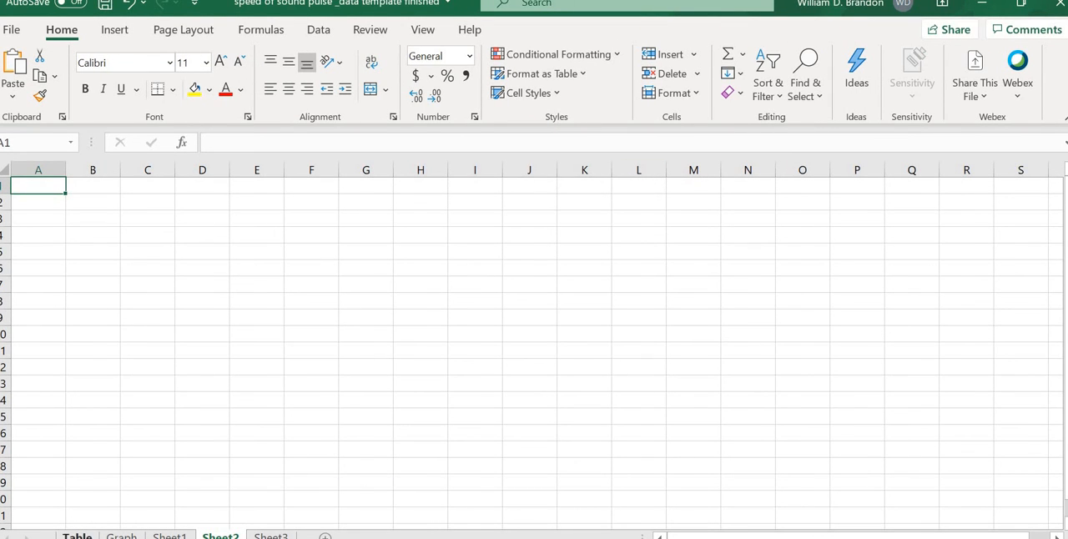
pyautogui.click(76, 535)
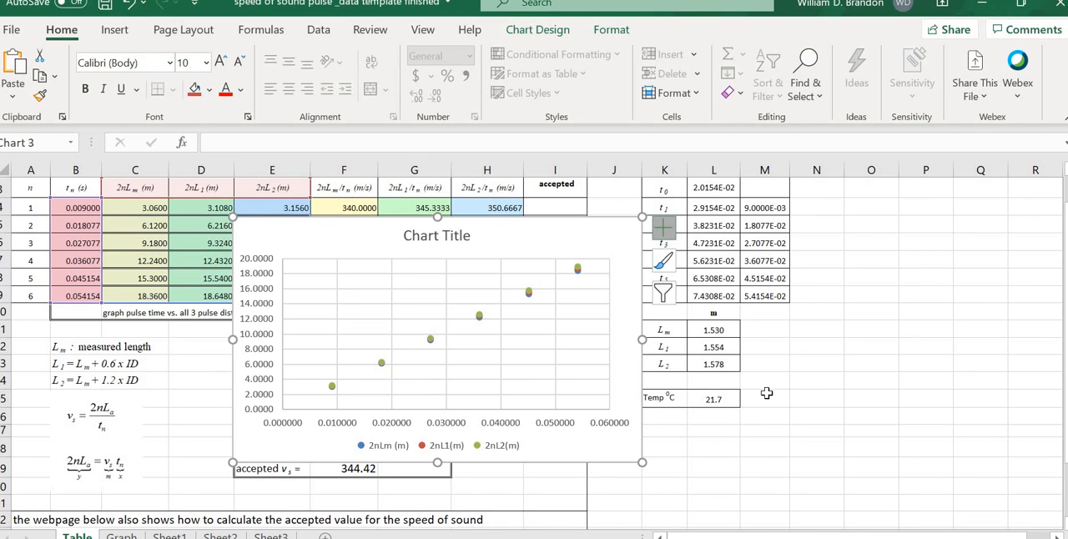
pyautogui.click(797, 384)
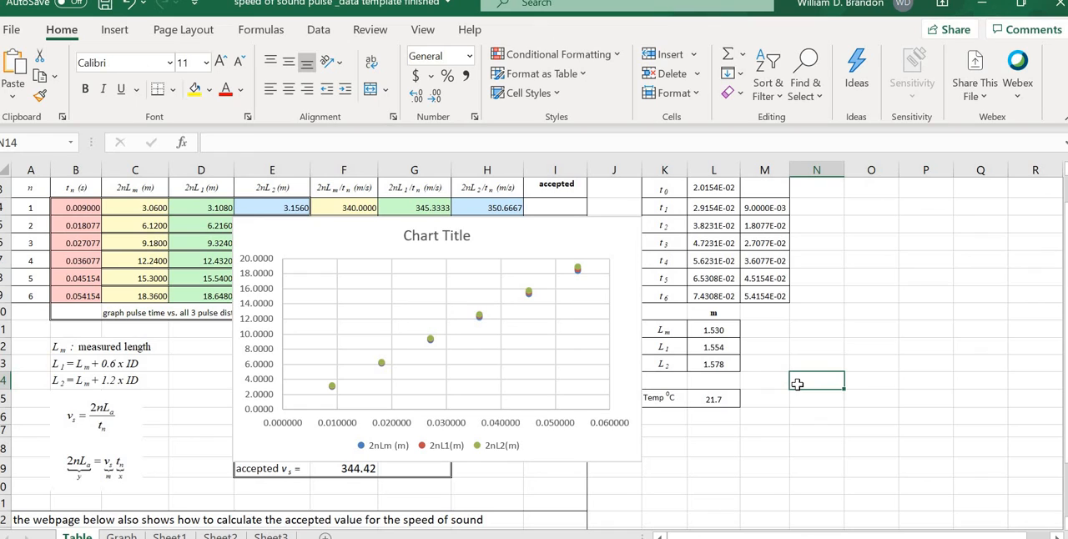